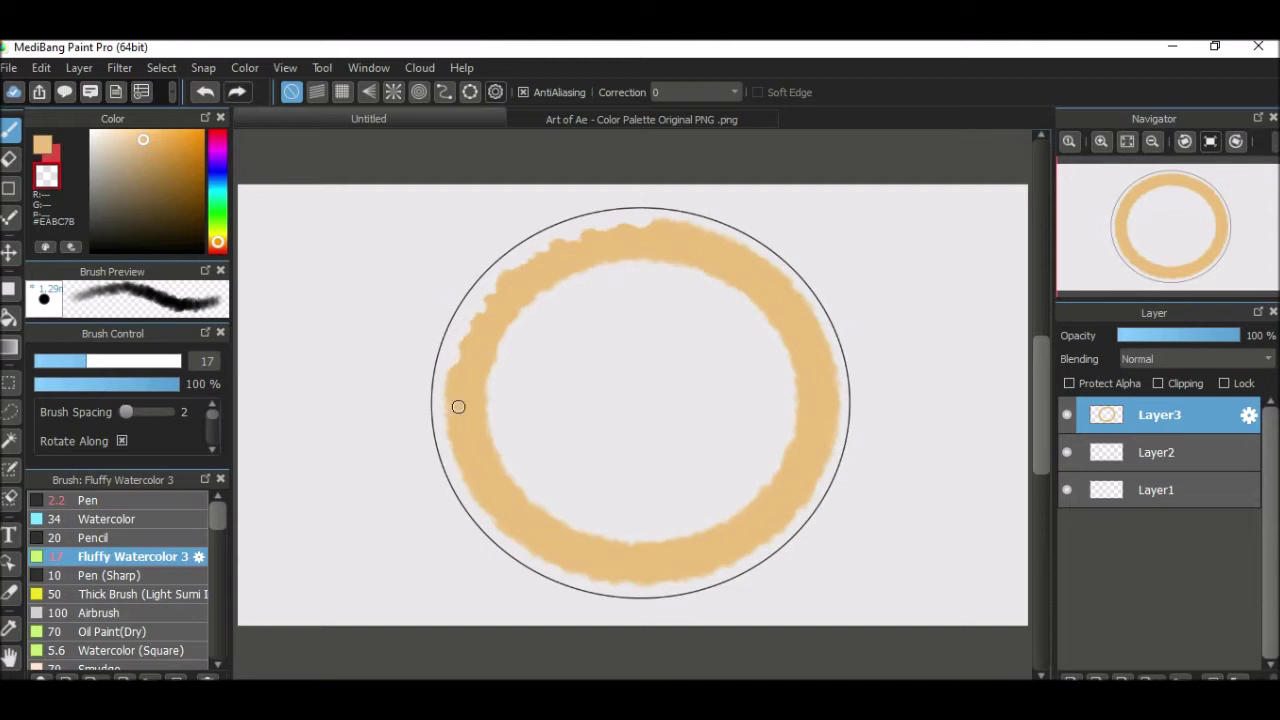
Erase small notches around the outer edge of the tan ring to give the pie crust a scalloped rim
mouse_move(443, 391)
left_mouse_down()
mouse_move(449, 437)
mouse_move(516, 523)
mouse_move(503, 537)
mouse_move(580, 574)
mouse_move(654, 586)
mouse_move(786, 531)
mouse_move(843, 434)
mouse_move(846, 384)
mouse_move(817, 317)
mouse_move(840, 403)
mouse_move(807, 299)
mouse_move(749, 251)
mouse_move(670, 218)
left_mouse_up()
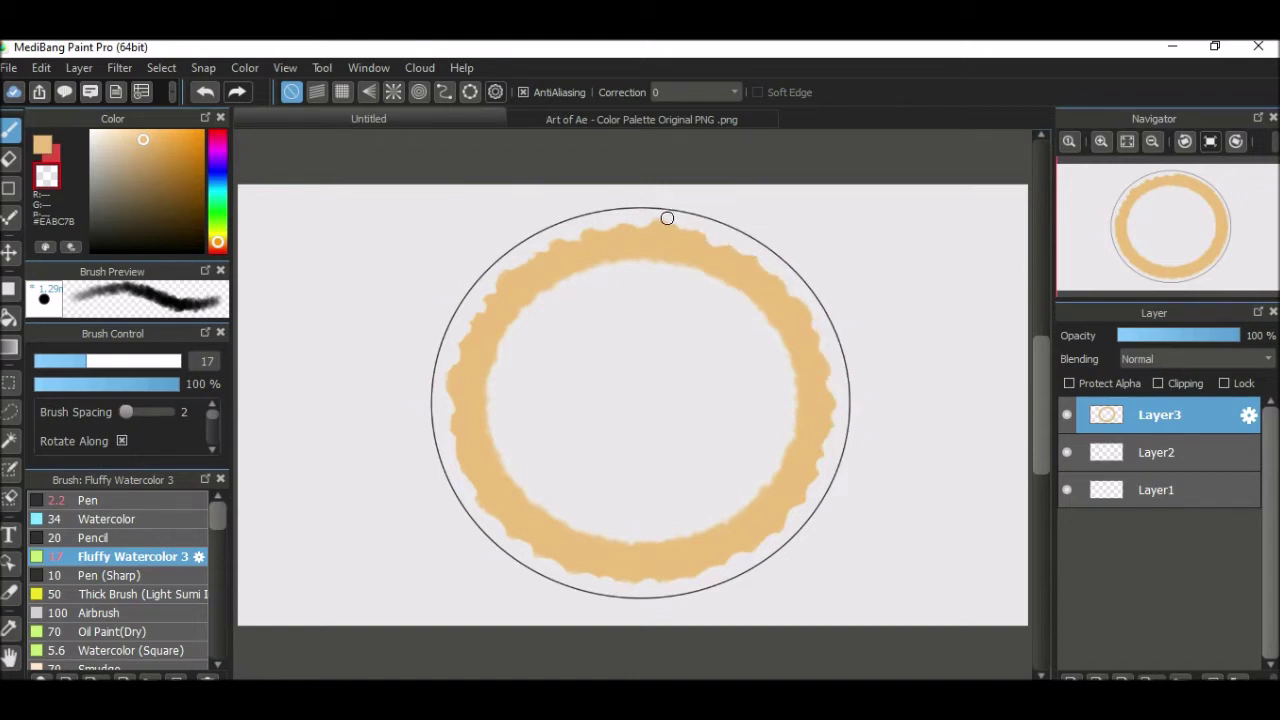
mouse_move(675, 421)
left_mouse_down()
mouse_move(549, 429)
mouse_move(634, 466)
mouse_move(669, 521)
left_mouse_up()
key("ctrl+z")
Paint two parallel diagonal lattice strips across the ring in crust tan #EABC7B at brush size 60
key("bracketleft")
key("bracketleft")
key("bracketleft")
left_click_drag(529, 305, 612, 535)
left_click_drag(611, 266, 690, 530)
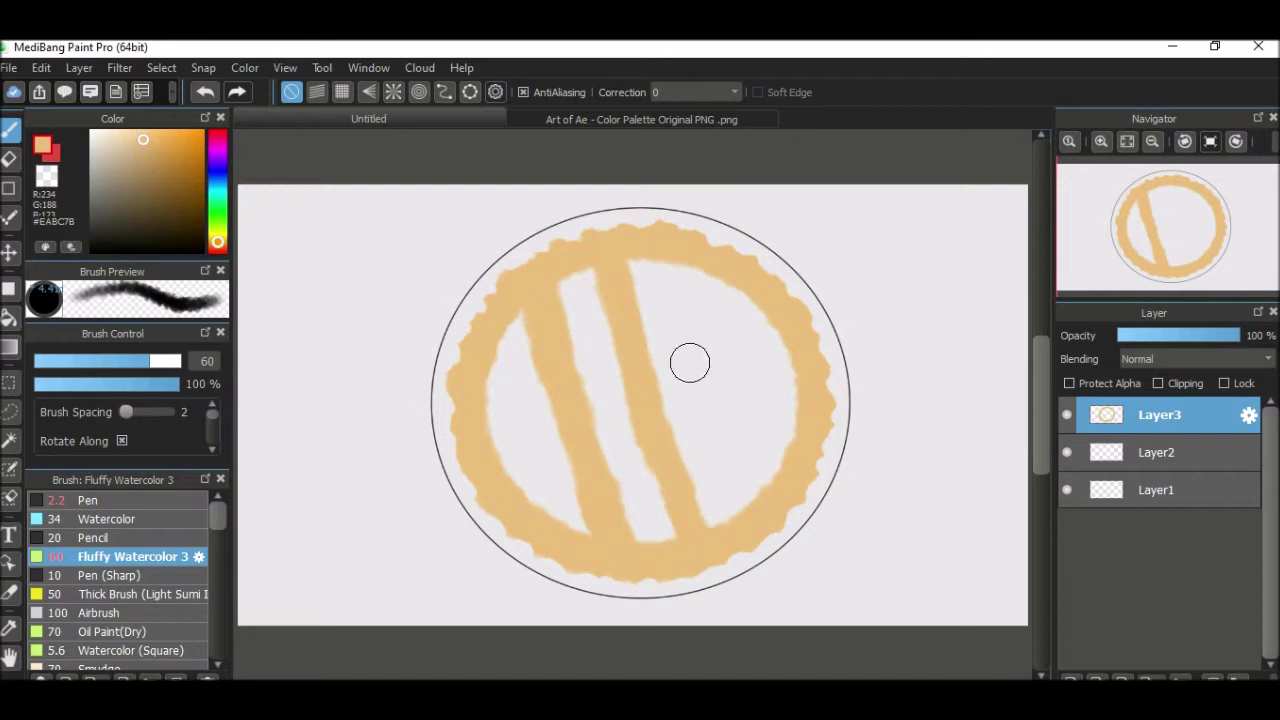
left_click_drag(684, 318, 654, 354)
left_click_drag(645, 268, 714, 529)
left_click_drag(520, 315, 571, 457)
left_click_drag(700, 275, 757, 428)
key("ctrl+z")
key("ctrl+z")
key("ctrl+z")
Thicken the diagonal strips and extend the remaining ones up to the crust's upper rim in the same tan
left_click_drag(654, 363, 705, 525)
left_click_drag(520, 315, 589, 511)
mouse_move(697, 277)
left_mouse_down()
mouse_move(766, 505)
mouse_move(683, 246)
left_mouse_up()
Paint the crossing lattice strips over the first set in slightly darker tan #E2B576, from the upper rim to the lower rim
left_click(143, 146)
left_click_drag(495, 348, 671, 306)
key("ctrl+z")
key("ctrl+y")
mouse_move(569, 340)
left_mouse_down()
mouse_move(514, 363)
mouse_move(735, 293)
left_mouse_up()
left_click_drag(498, 447, 770, 345)
key("ctrl+z")
mouse_move(500, 472)
left_mouse_down()
mouse_move(628, 478)
mouse_move(790, 391)
left_mouse_up()
mouse_move(600, 535)
left_mouse_down()
mouse_move(680, 509)
mouse_move(809, 434)
left_mouse_up()
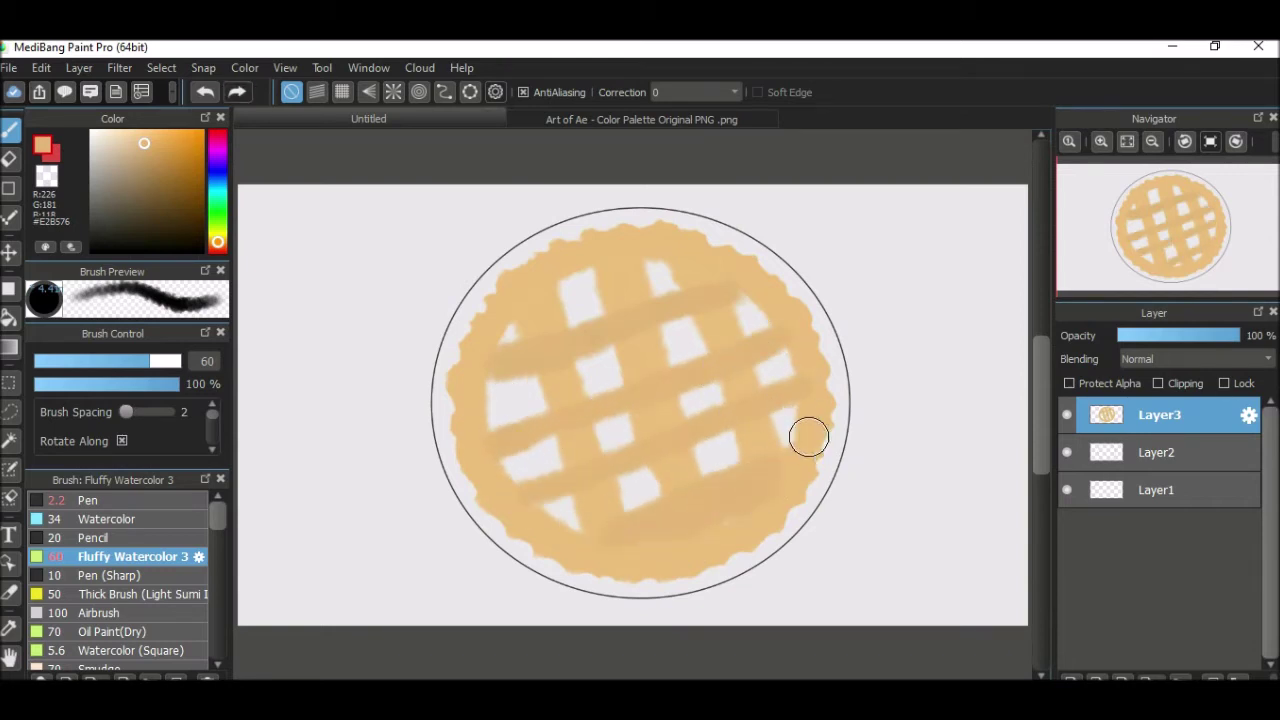
Add a new layer directly beneath the crust layer and fill all the lattice gaps with dark red #A74646
key("bracketleft")
key("ctrl+shift+n")
key("ctrl+Down")
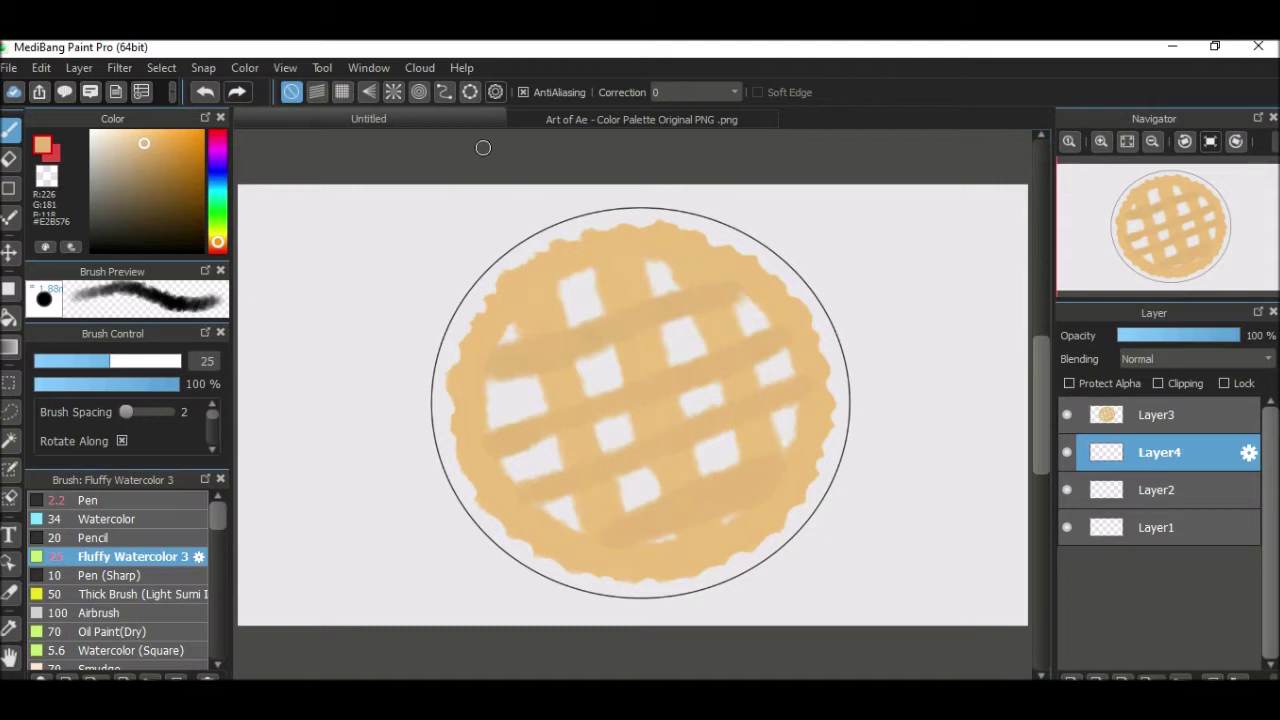
mouse_move(505, 385)
left_mouse_down()
mouse_move(514, 449)
mouse_move(660, 514)
mouse_move(589, 271)
mouse_move(598, 437)
mouse_move(714, 426)
mouse_move(777, 380)
mouse_move(743, 323)
left_mouse_up()
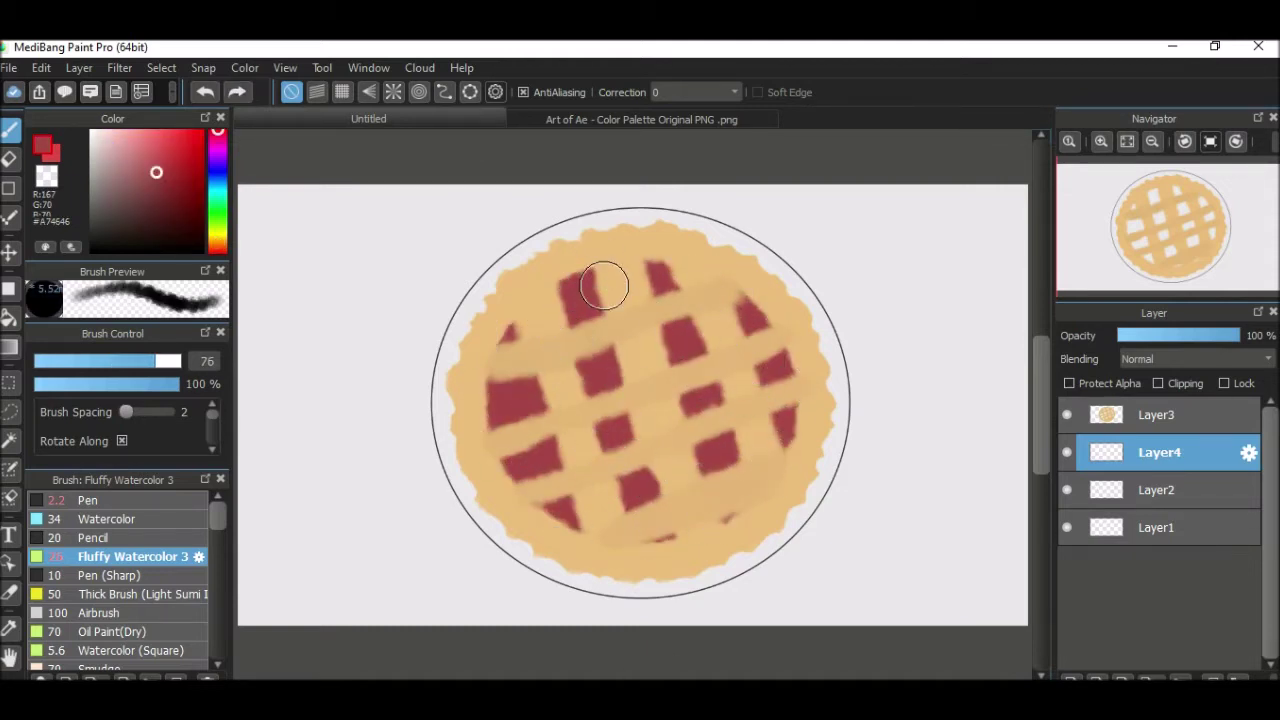
Add a new layer above the crust layer and prepare a size 8 brush in brown #B88F58
left_click(614, 363, "alt")
key("bracketleft")
key("bracketleft")
key("ctrl+shift+n")
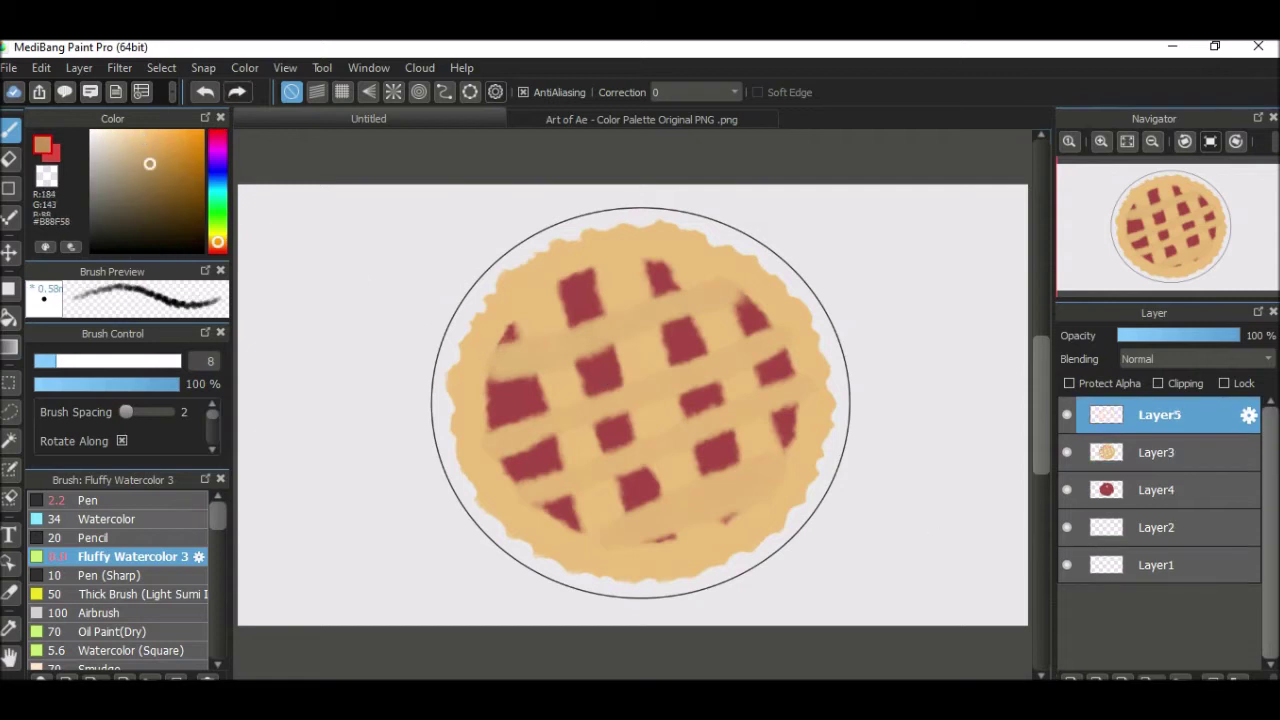
Paint a darker tan strip across the pie's upper part on Layer3, using #D7AD74 at size 48 and 71% opacity
key("bracketright")
key("bracketright")
key("bracketright")
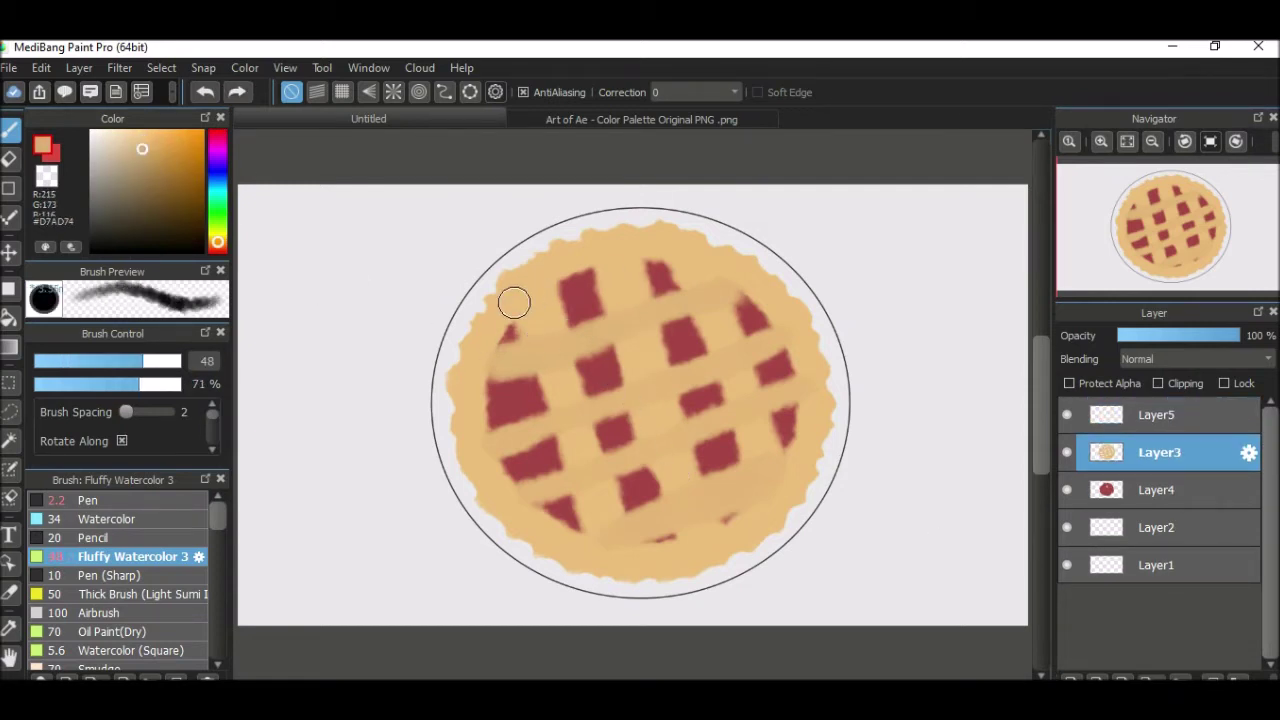
mouse_move(514, 300)
left_mouse_down()
mouse_move(694, 269)
mouse_move(677, 260)
left_mouse_up()
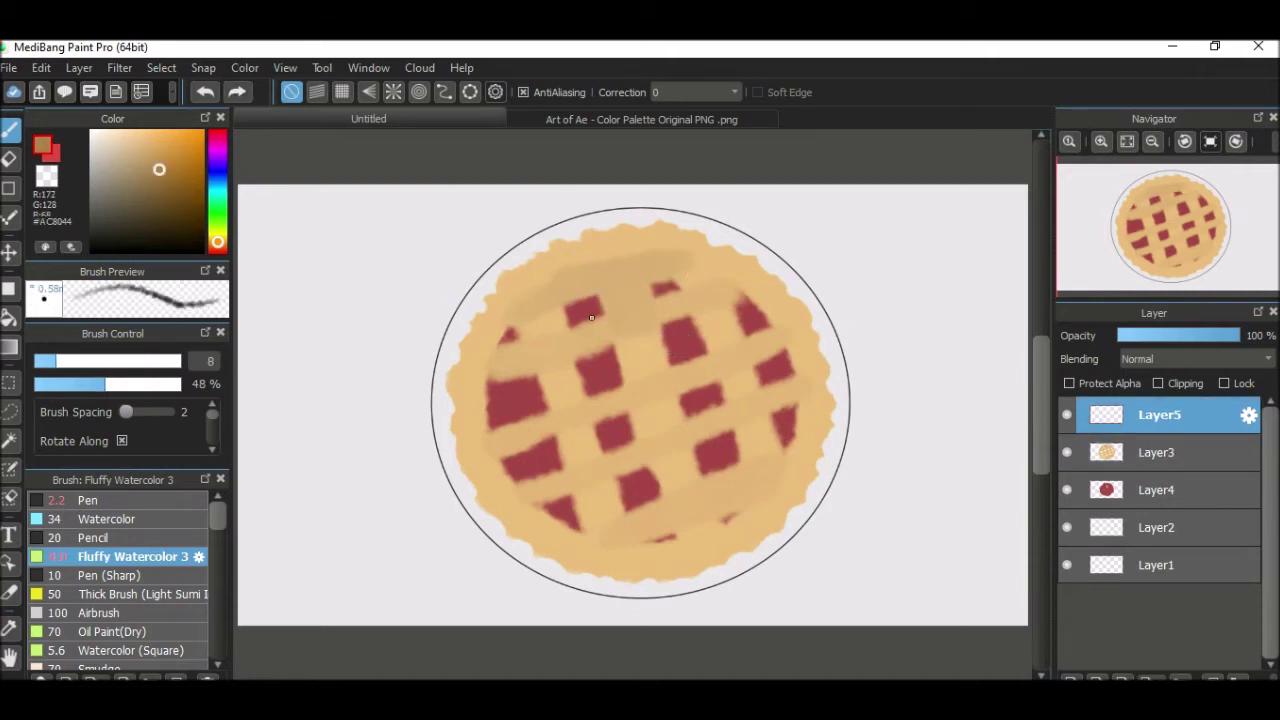
Shade the edges of the woven lattice strips on Layer5 in brown #AC8044 at size 8 and 22% opacity
key("minus")
key("minus")
key("minus")
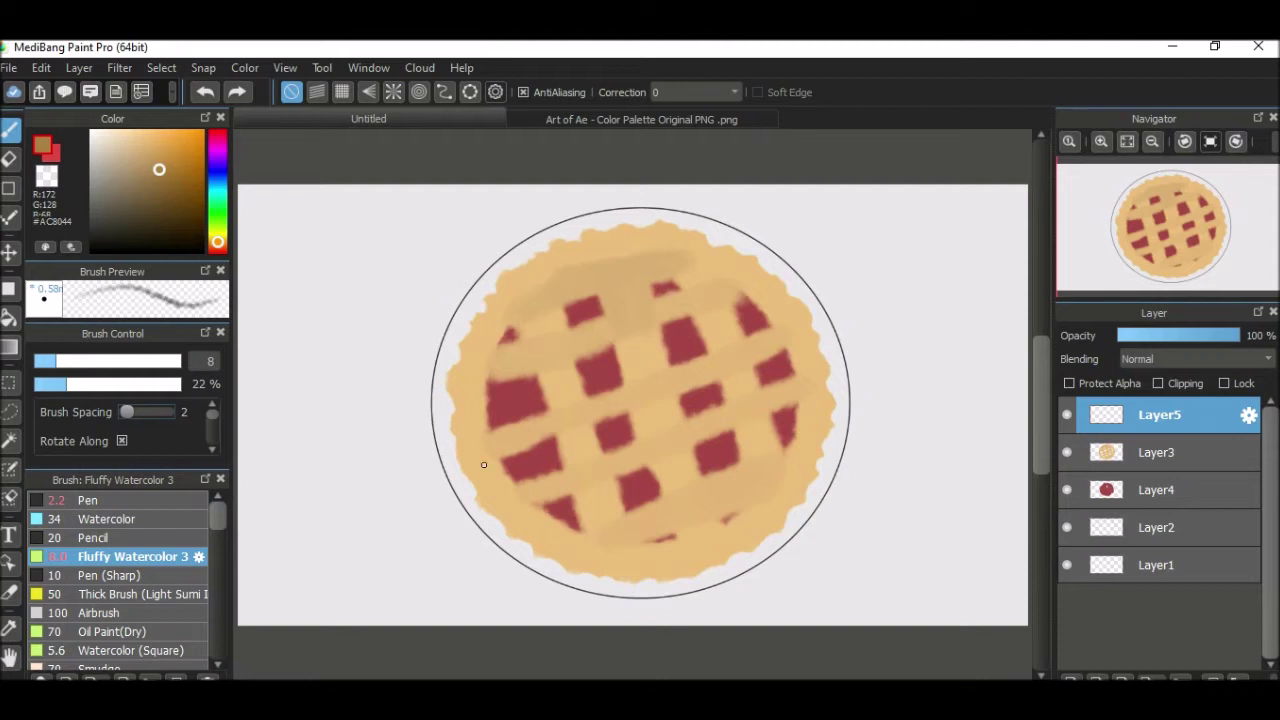
left_click_drag(517, 331, 543, 397)
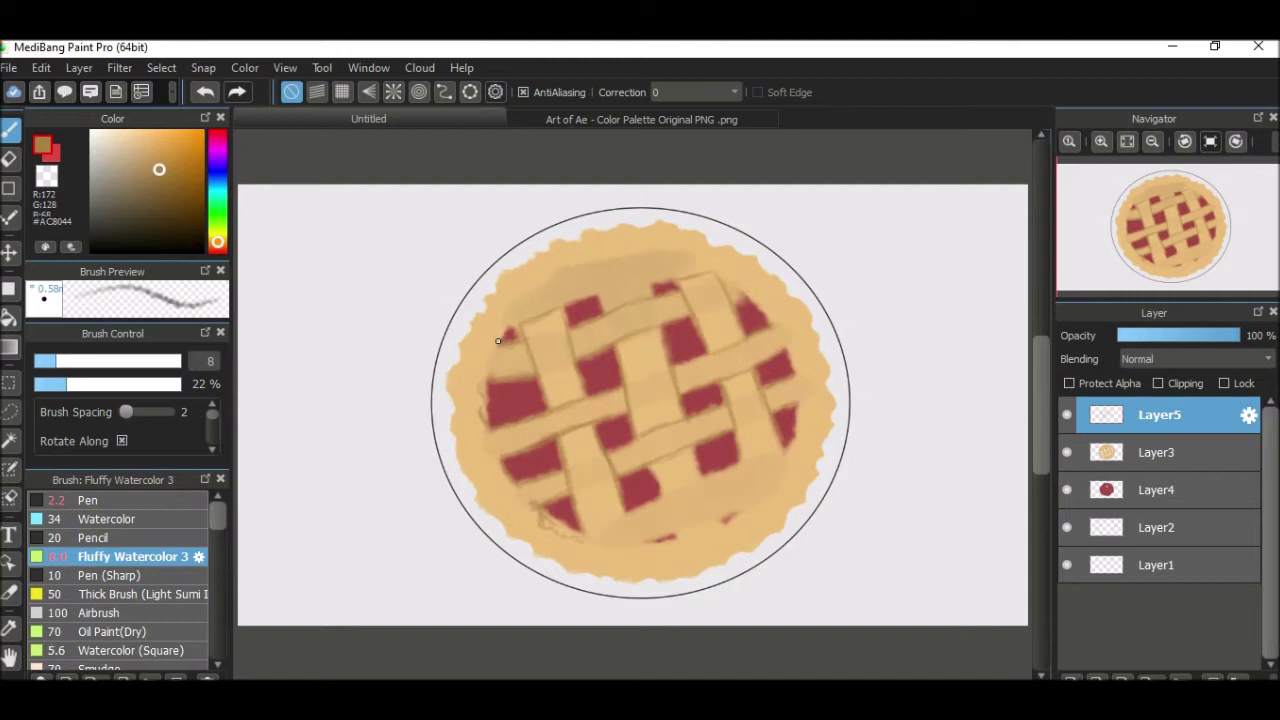
Erase crust on Layer3 around the gaps near the rim and fill the exposed spots with dark red #A74646 on Layer4
left_click(510, 480, "ctrl")
left_click(495, 440, "alt")
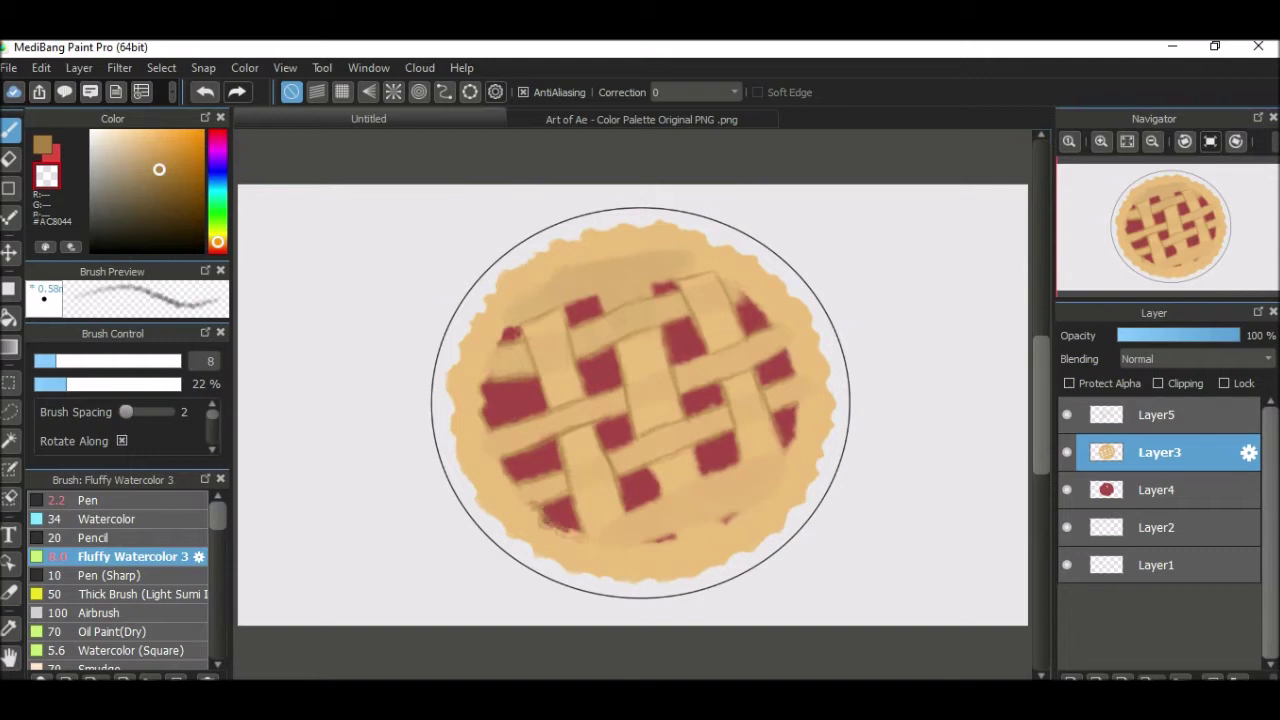
key("0")
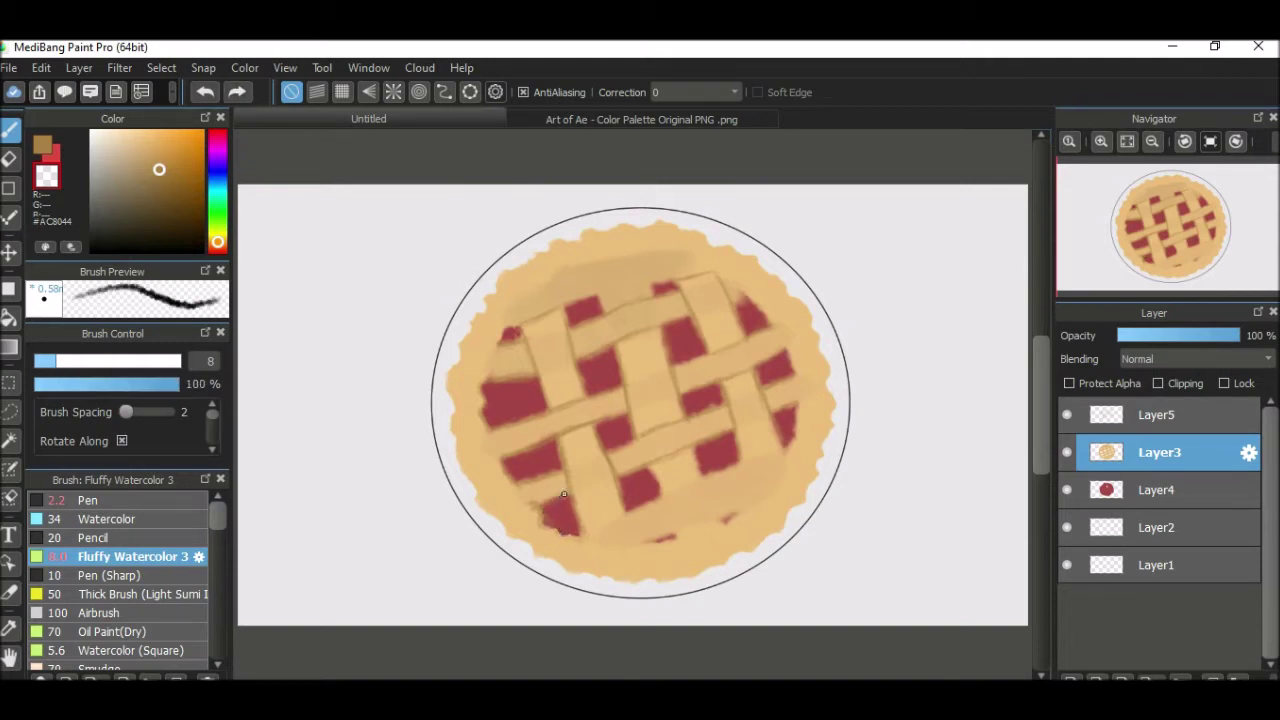
key("7")
key("bracketright")
key("bracketright")
key("bracketright")
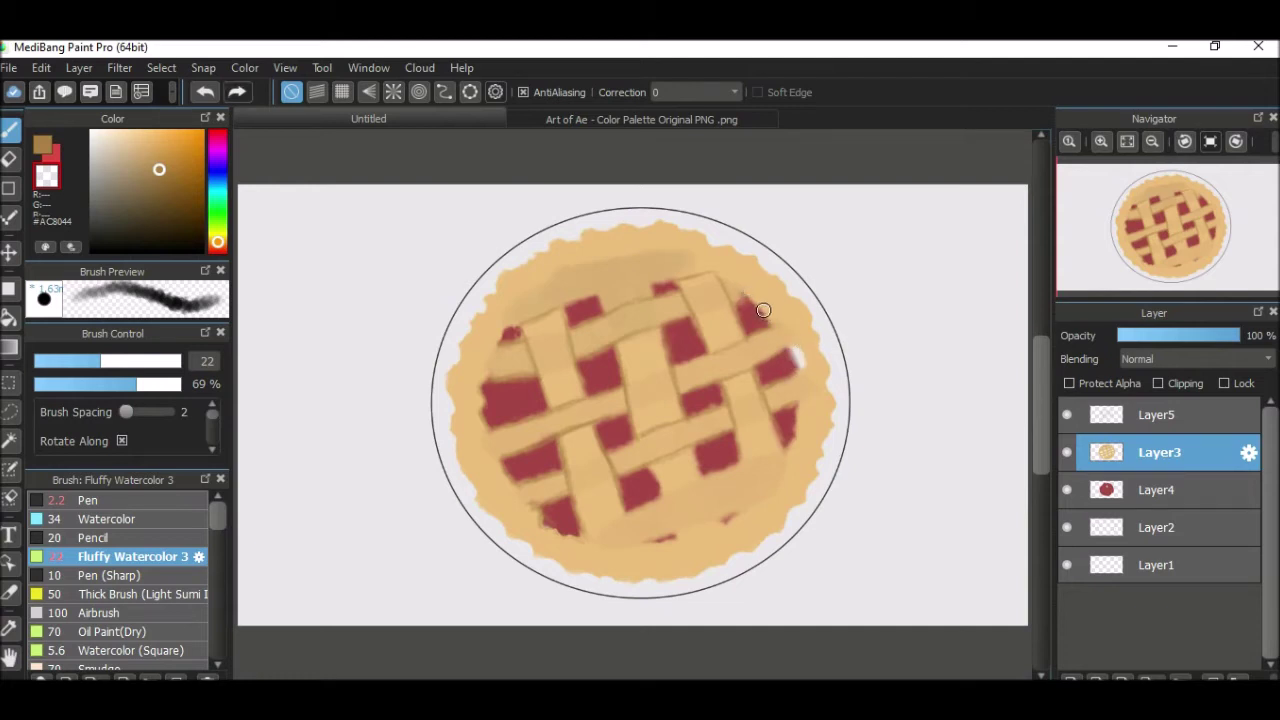
left_click(765, 312, "alt")
left_click(795, 353)
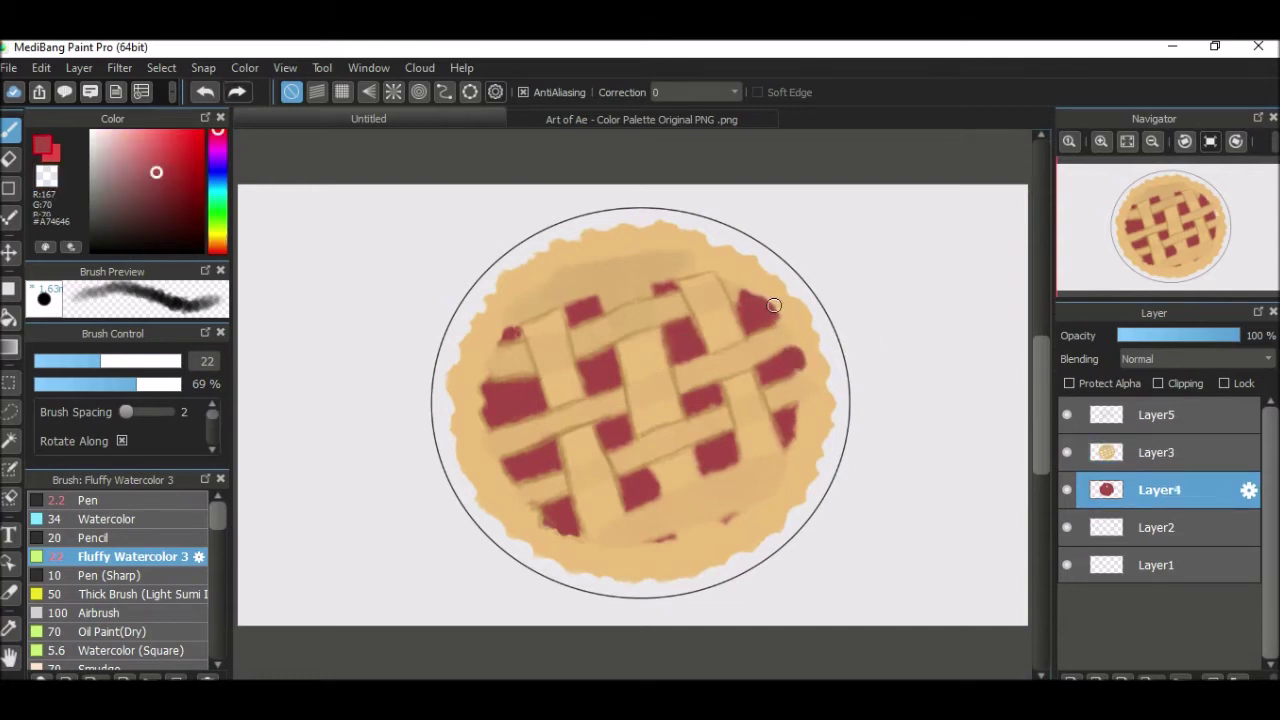
Outline the lower lattice strips on Layer5 in brown #A77647 at size 4.1 and 69% opacity
left_click(571, 442, "alt")
key("ctrl+Up")
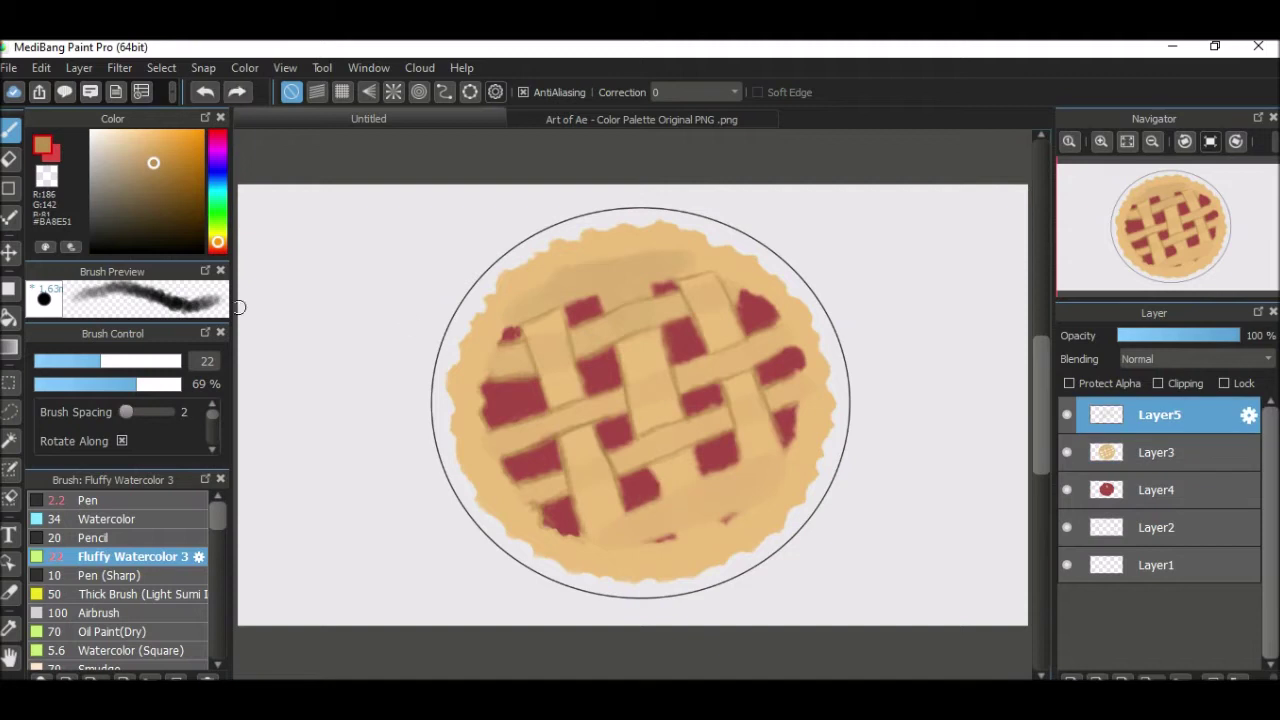
key("bracketleft")
key("bracketleft")
key("bracketleft")
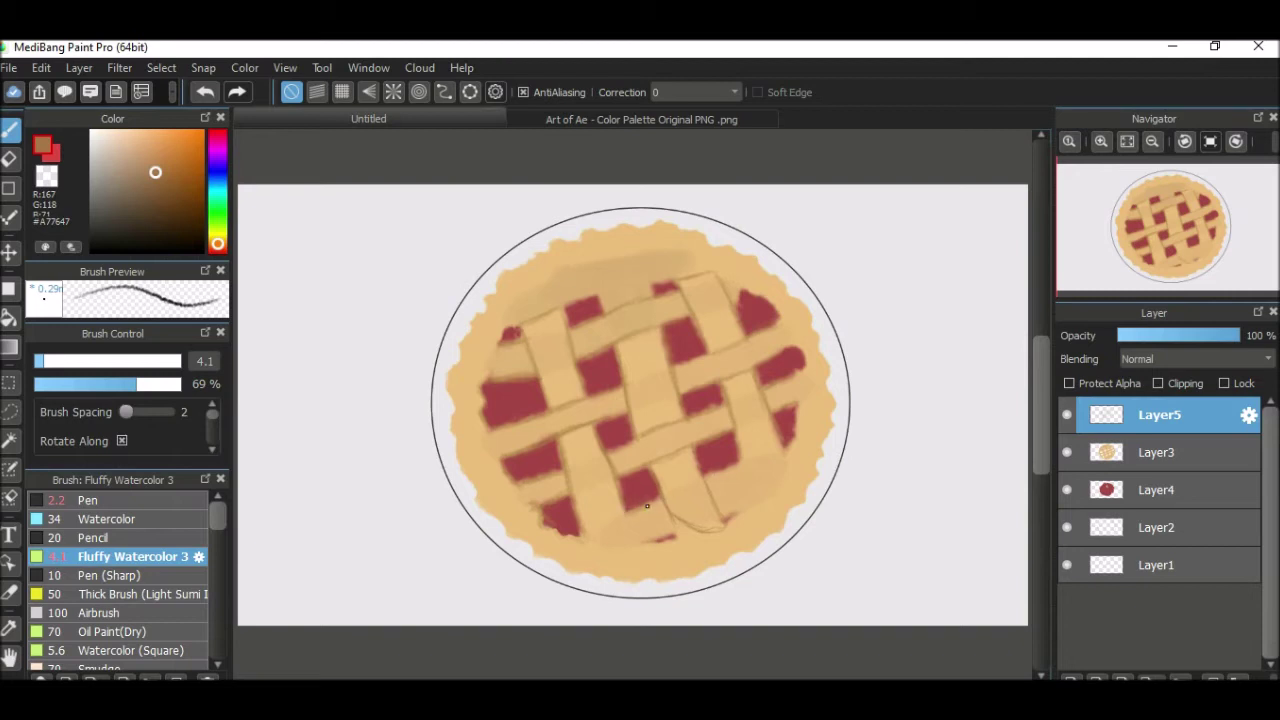
Trace the pie's scalloped outer edge all the way round in brown #A77647 at size 10.8 and 51% opacity
key("bracketright")
key("bracketright")
key("bracketright")
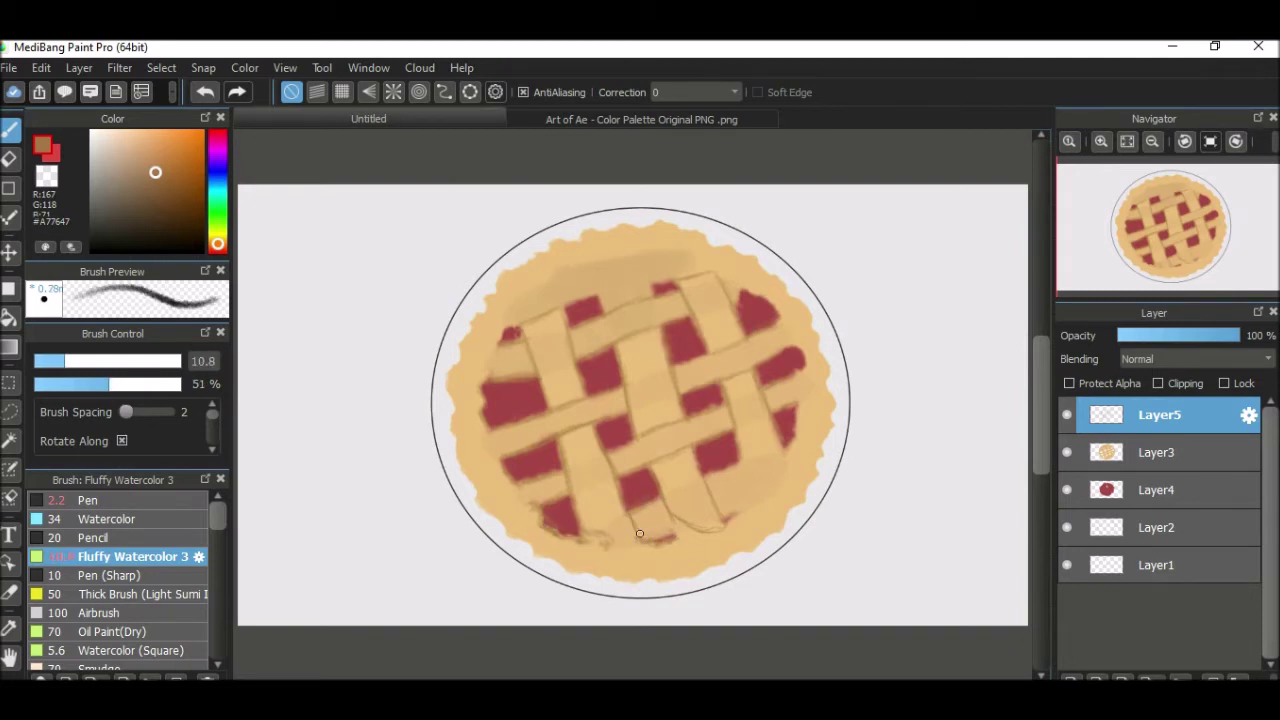
left_click_drag(609, 573, 653, 575)
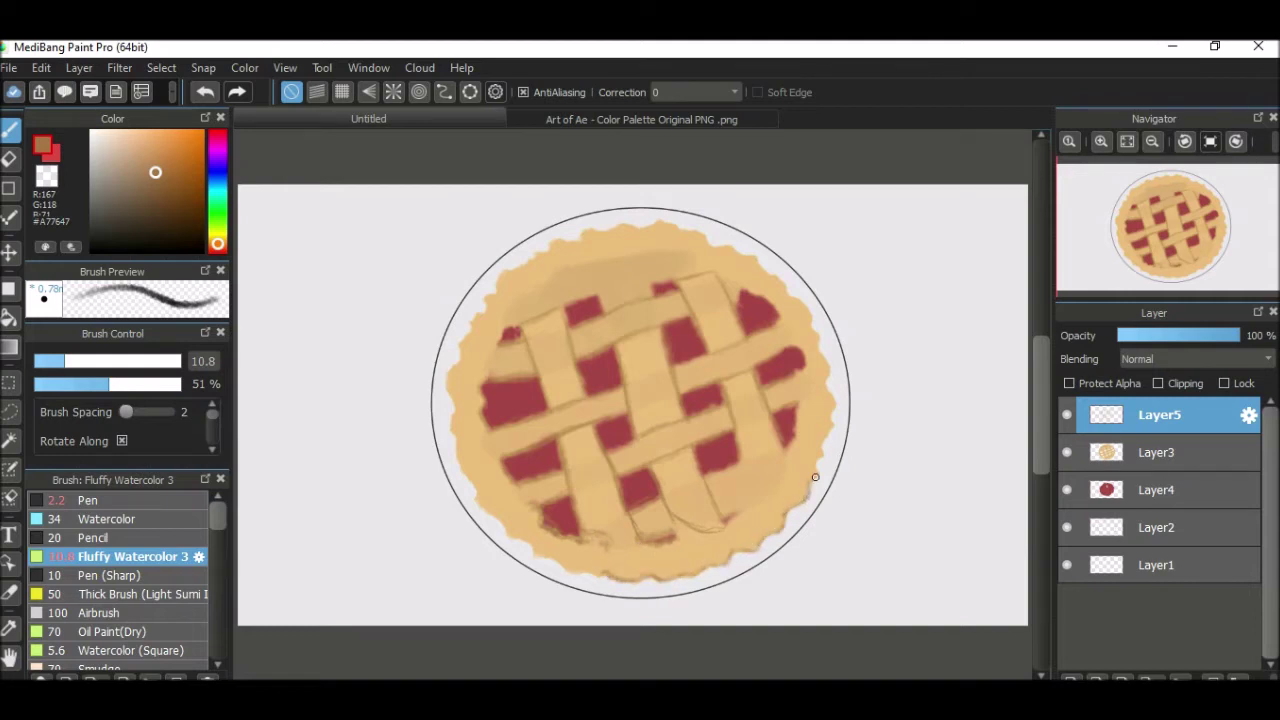
left_click_drag(834, 391, 826, 368)
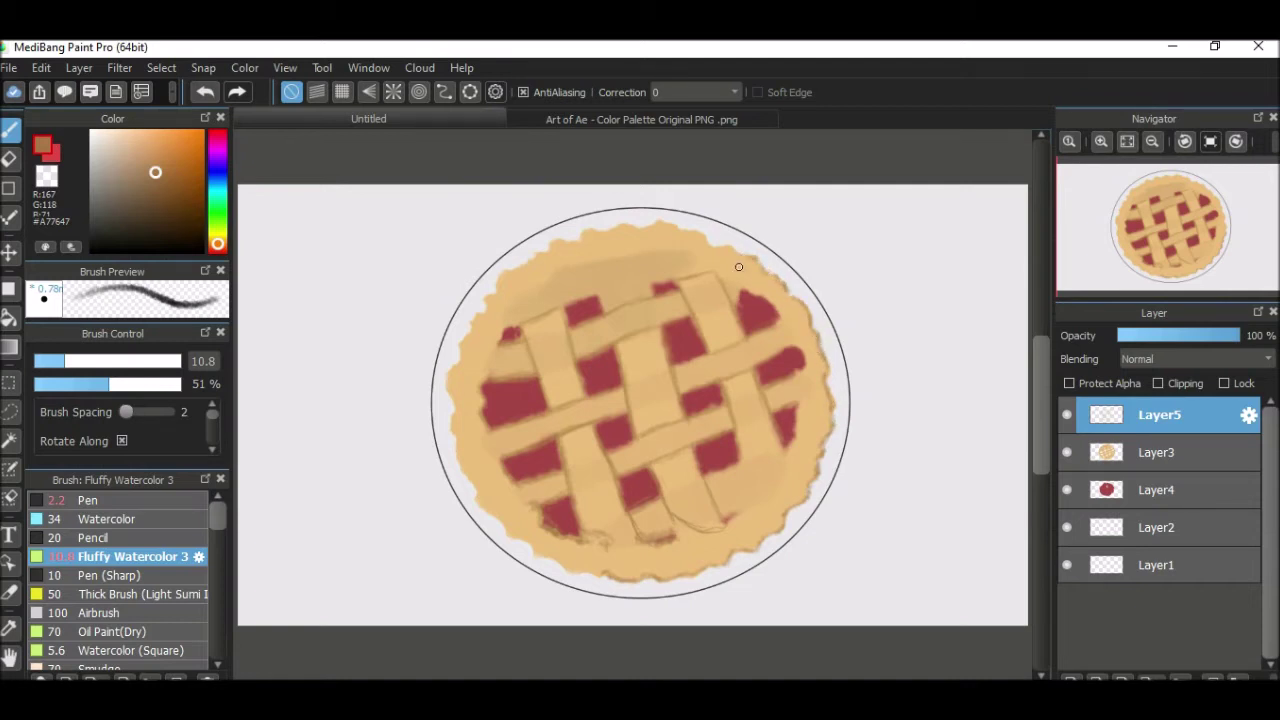
left_click_drag(689, 229, 648, 226)
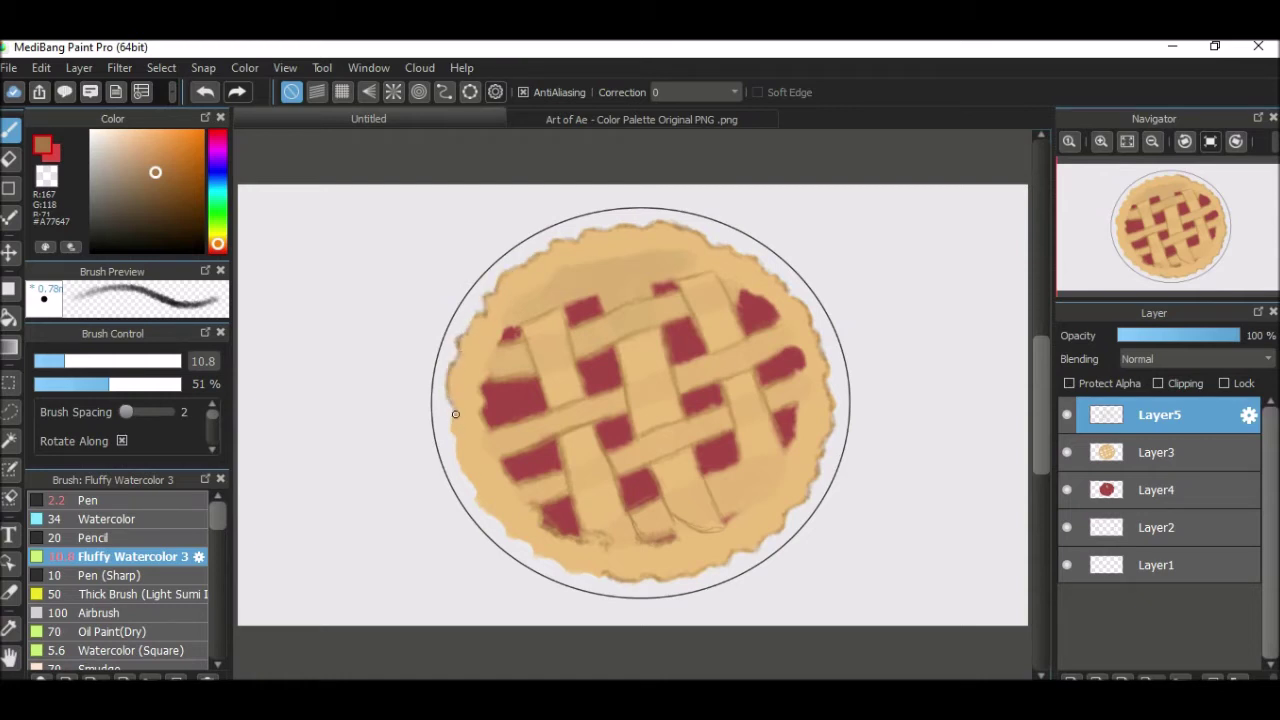
left_click_drag(538, 555, 588, 572)
left_click(1195, 358)
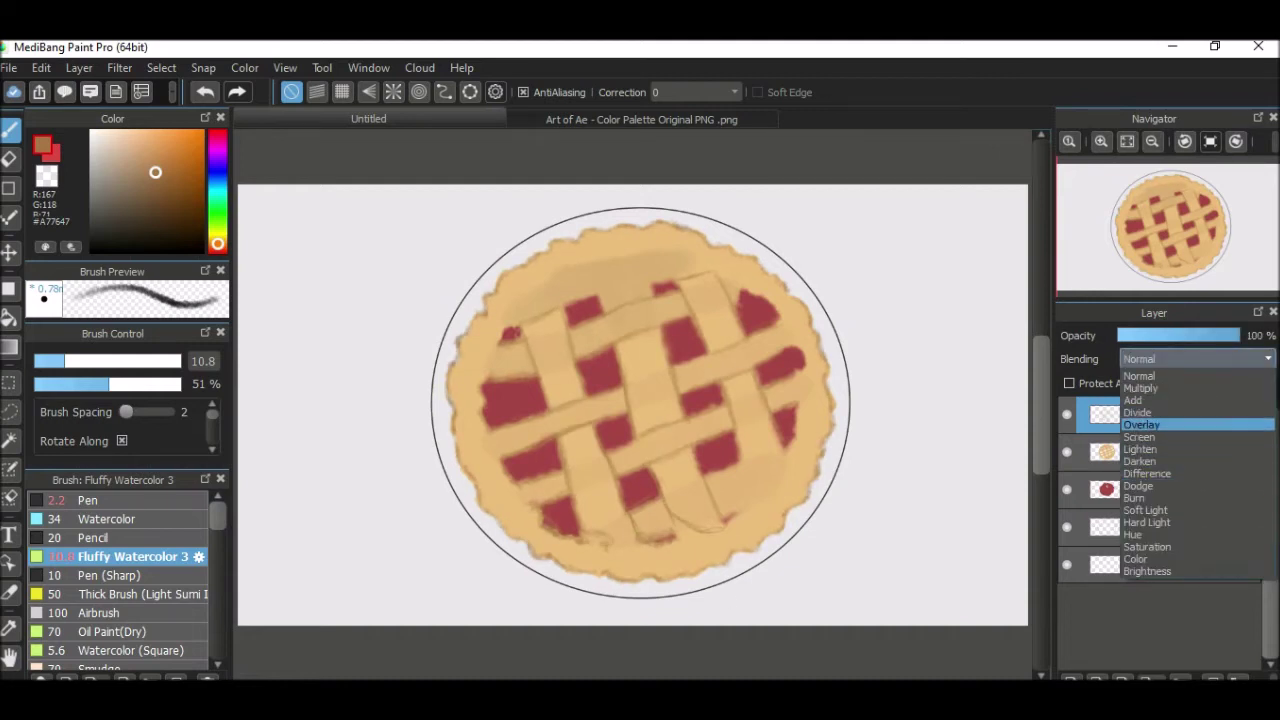
key("Escape")
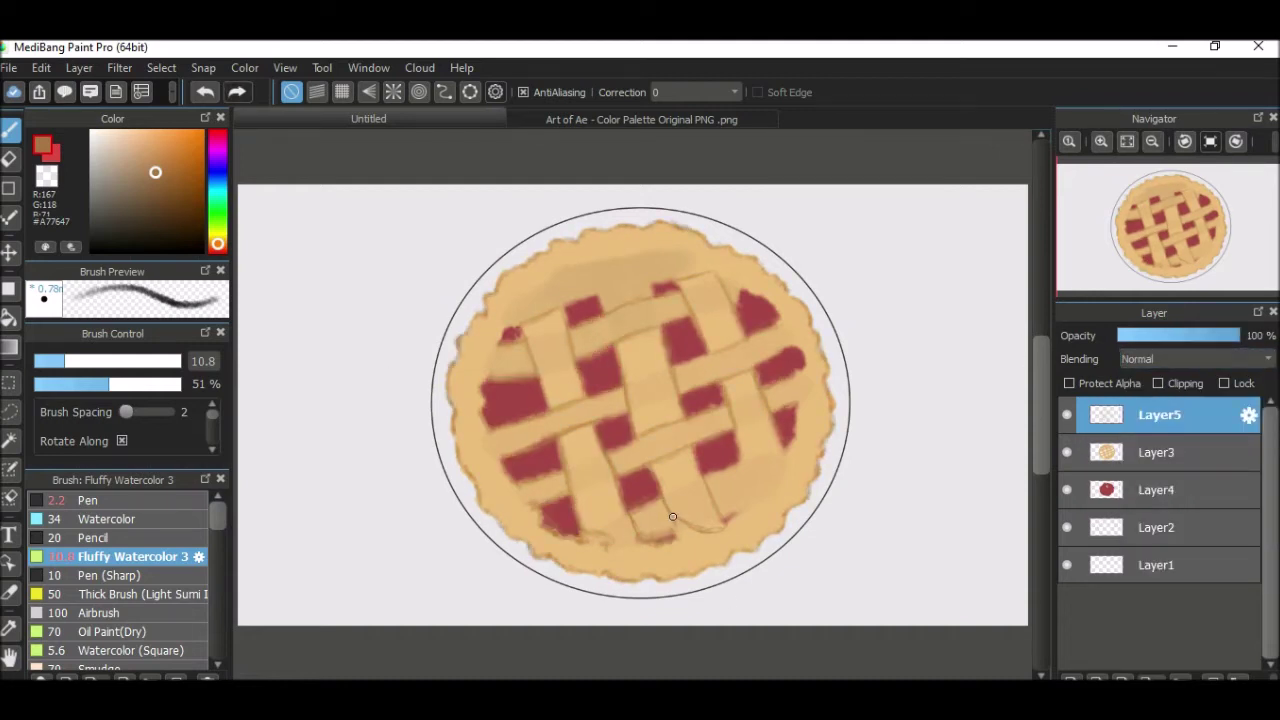
Outline the lower-right lattice strips and the strip ends by the right rim in the same brown on Layer5
mouse_move(688, 527)
left_mouse_down()
mouse_move(672, 522)
mouse_move(745, 499)
left_mouse_up()
left_click_drag(738, 455, 776, 453)
mouse_move(734, 513)
left_mouse_down()
mouse_move(796, 483)
mouse_move(806, 452)
mouse_move(844, 474)
left_mouse_up()
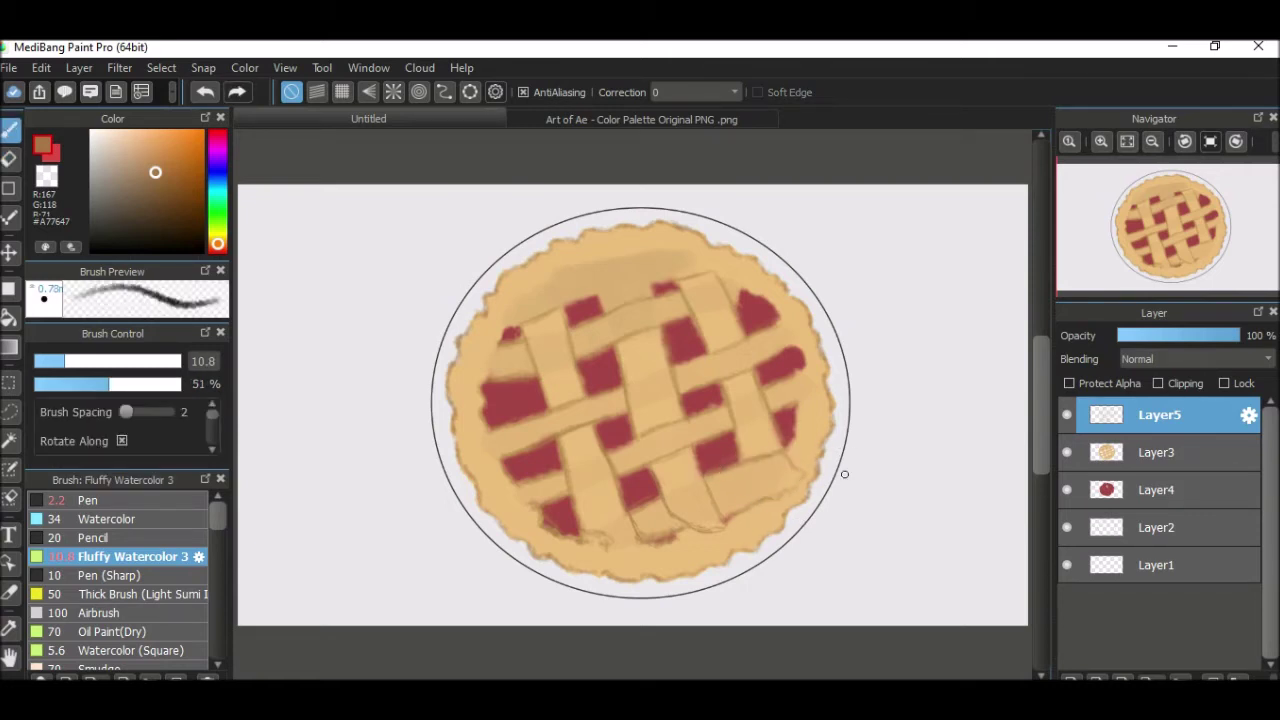
left_click_drag(805, 359, 809, 381)
Enlarge the three gaps by the right rim by erasing crust on Layer3 at size 25, and fill them with red on Layer4
key("e")
key("b")
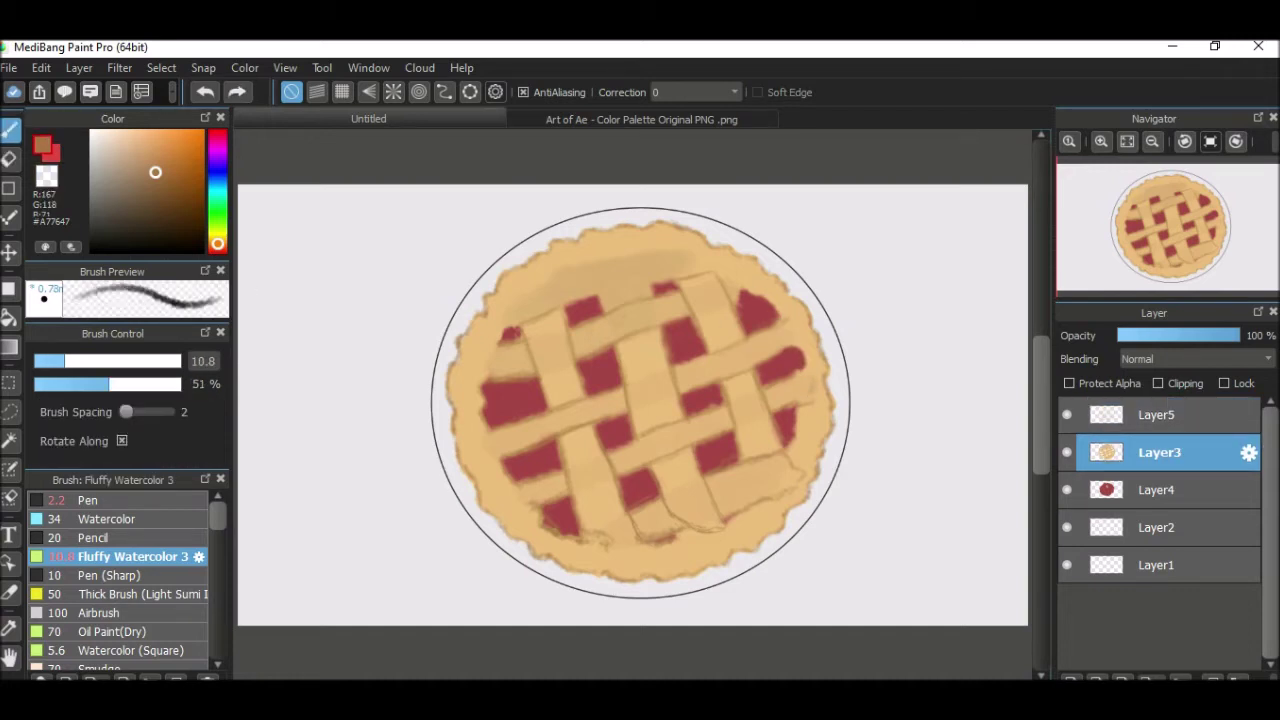
left_click_drag(815, 358, 753, 291)
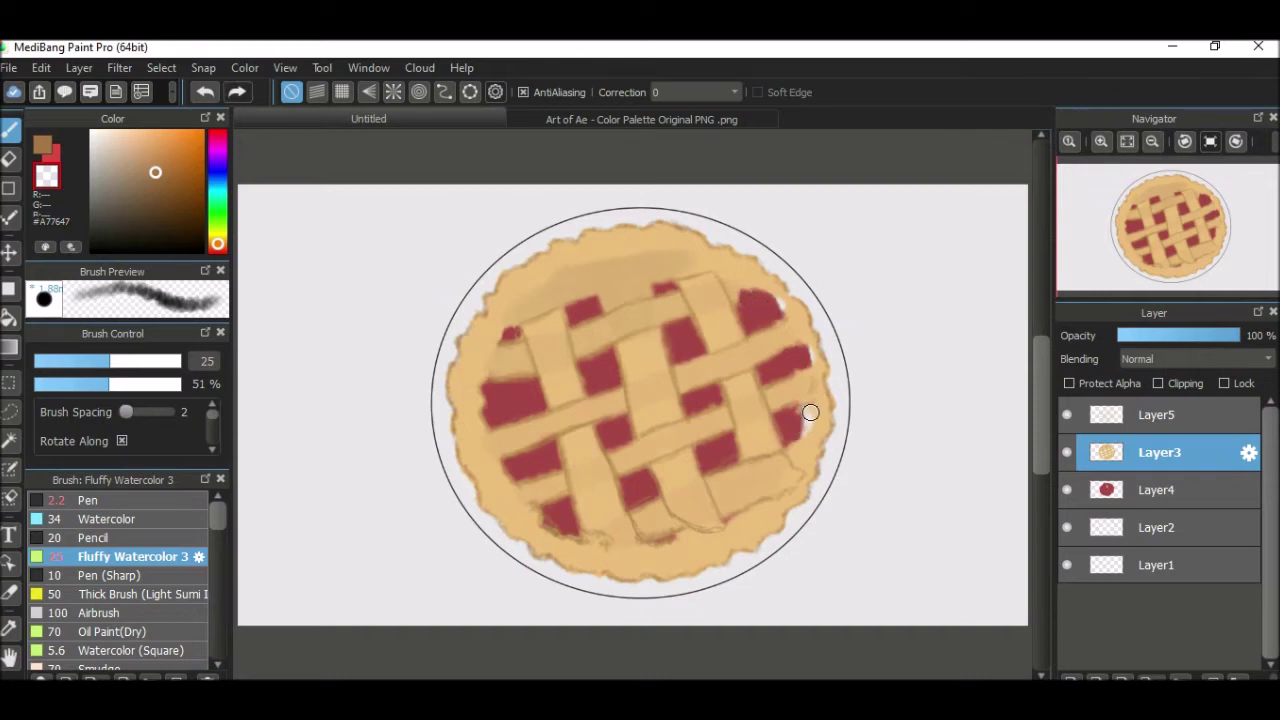
left_click(803, 420, "ctrl")
left_click(803, 420, "alt")
left_click(781, 306)
left_click(650, 283, "ctrl")
left_click(800, 414, "alt")
Erase thin slits in the crust above the topmost lattice strip on Layer3 with a transparent size 8 brush
left_click(593, 404, "alt")
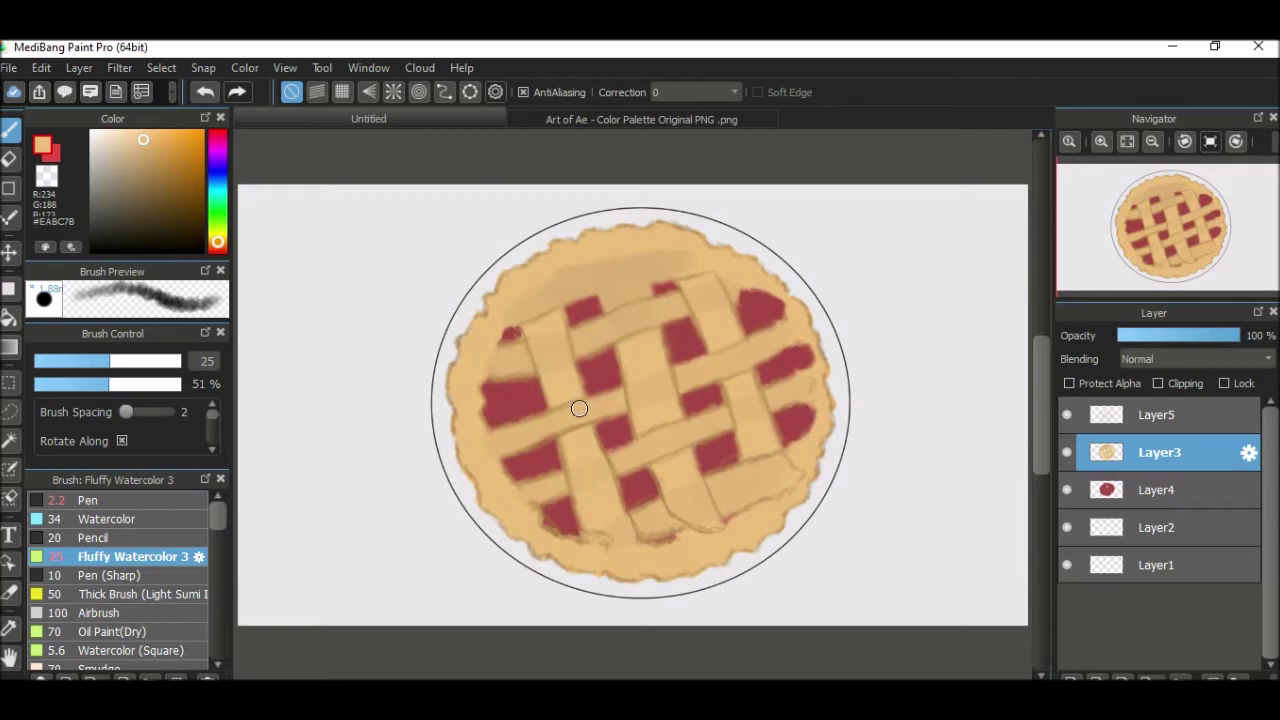
key("c")
key("bracketleft")
key("bracketleft")
key("bracketleft")
key("bracketleft")
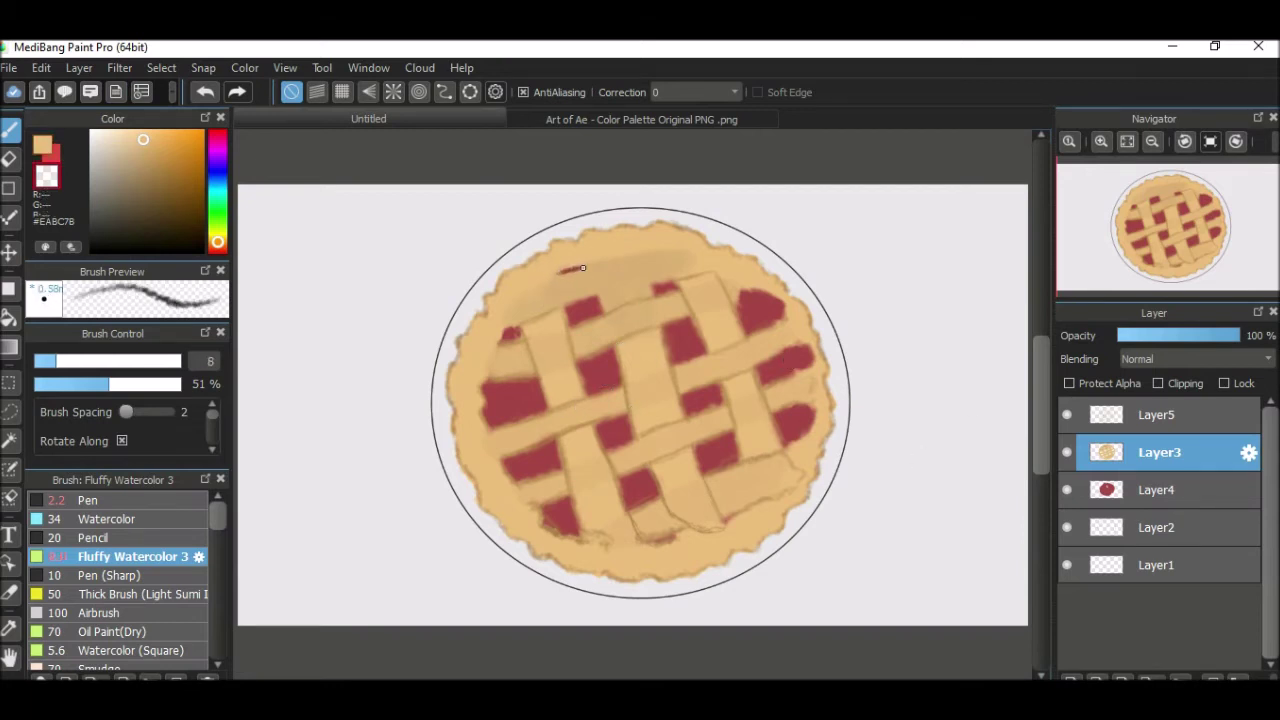
Paint brighter red #DC4843 into the thin upper slits on Layer4 at size 27
left_click(670, 247, "ctrl")
left_click(670, 247, "alt")
key("bracketright")
key("bracketright")
key("bracketright")
key("bracketright")
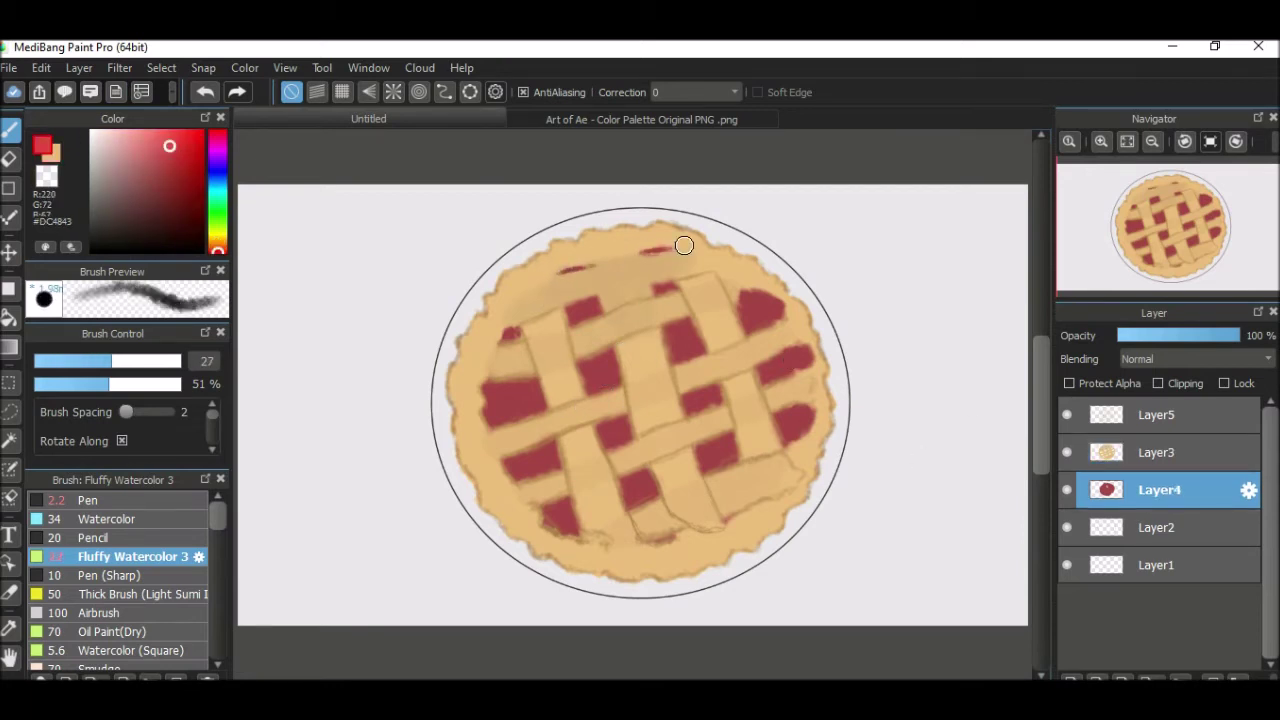
Outline the upper lattice strips on Layer5 in brown #9F7340 at size 7.1 and 51% opacity
left_click(329, 277, "ctrl")
left_click(569, 427, "alt")
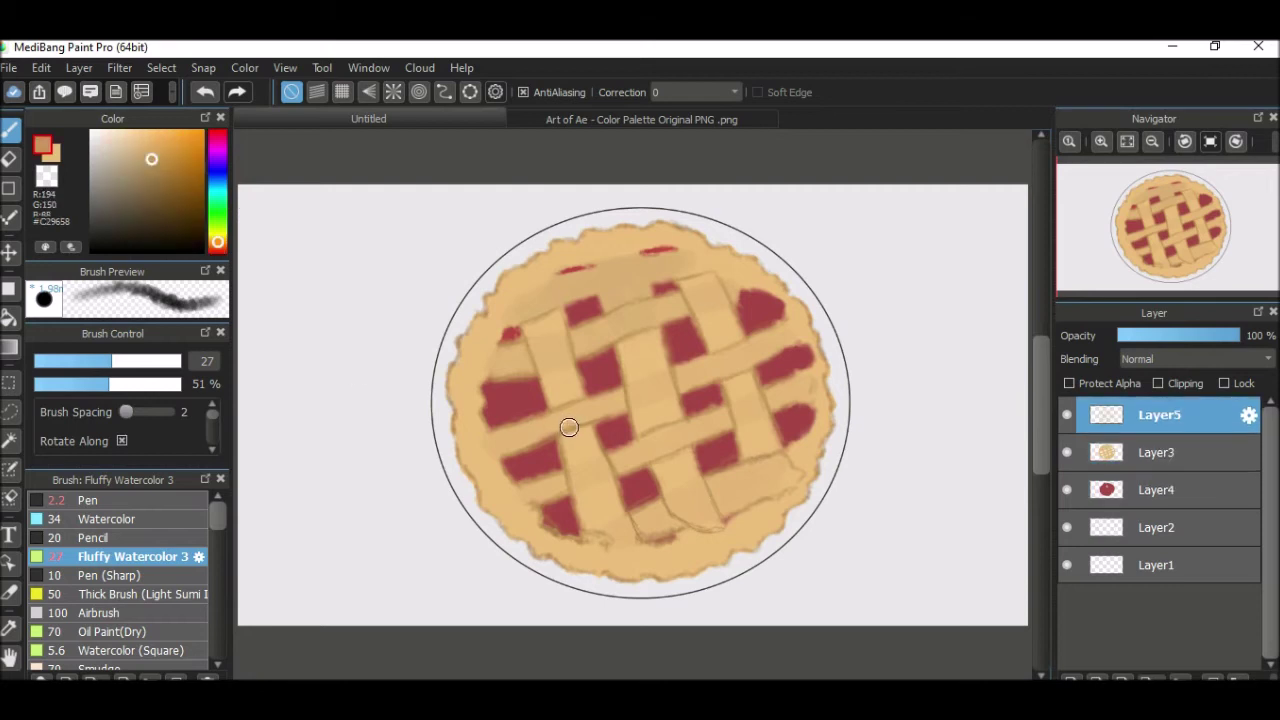
left_click(622, 372, "alt")
key("bracketleft")
key("bracketleft")
key("bracketleft")
key("bracketleft")
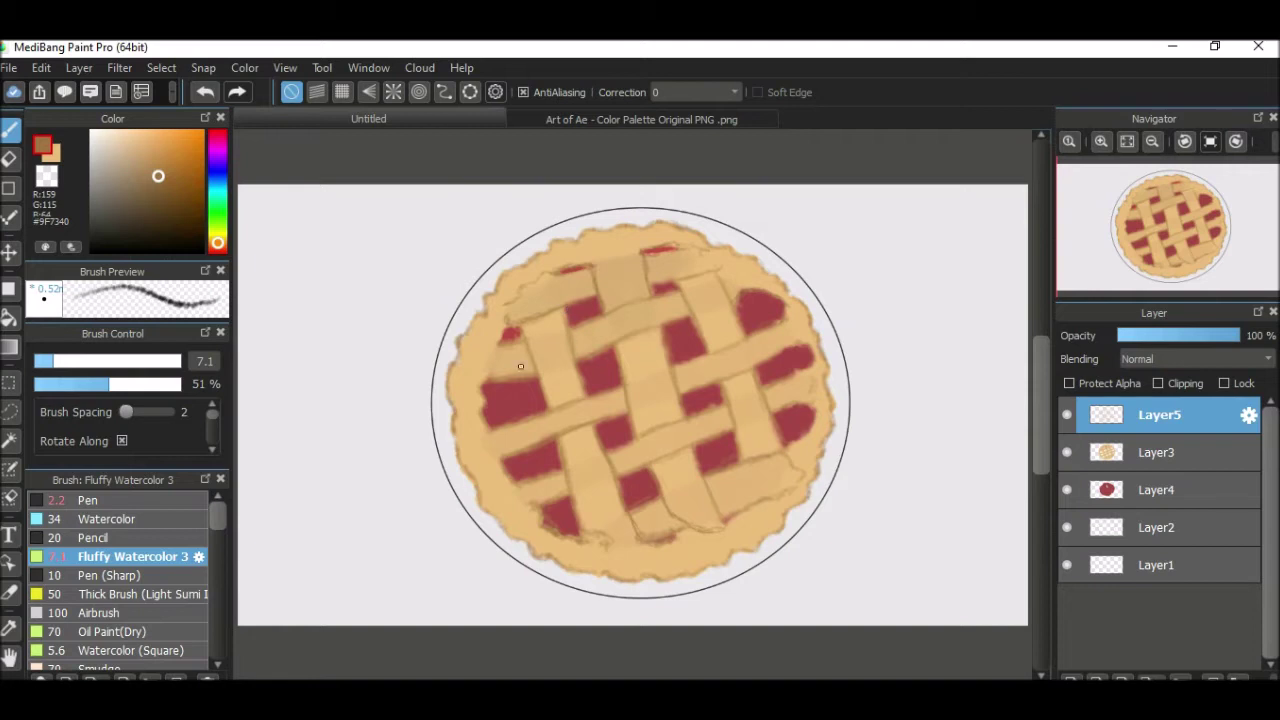
Erase crust on Layer3 around the gaps by the left rim with a transparent size 20 brush to widen them
key("alt+bracketleft")
key("x")
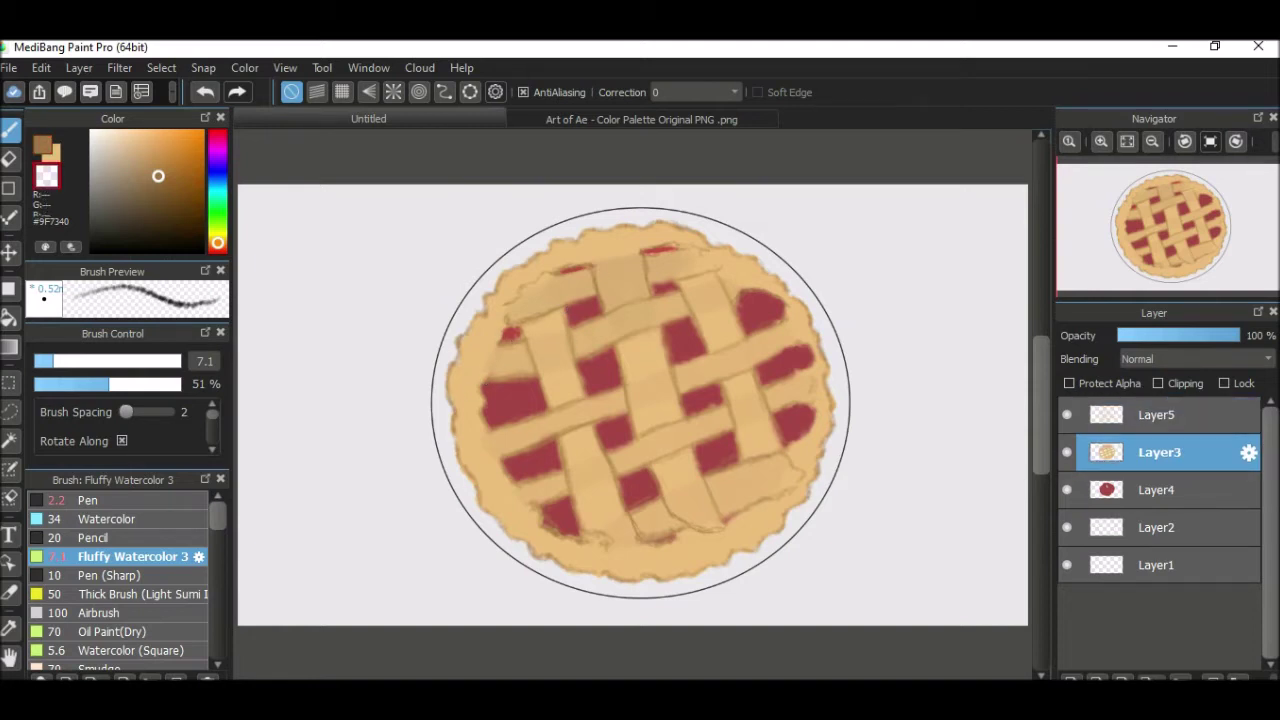
key("bracketright")
mouse_move(479, 410)
left_mouse_down()
mouse_move(502, 479)
mouse_move(578, 542)
left_mouse_up()
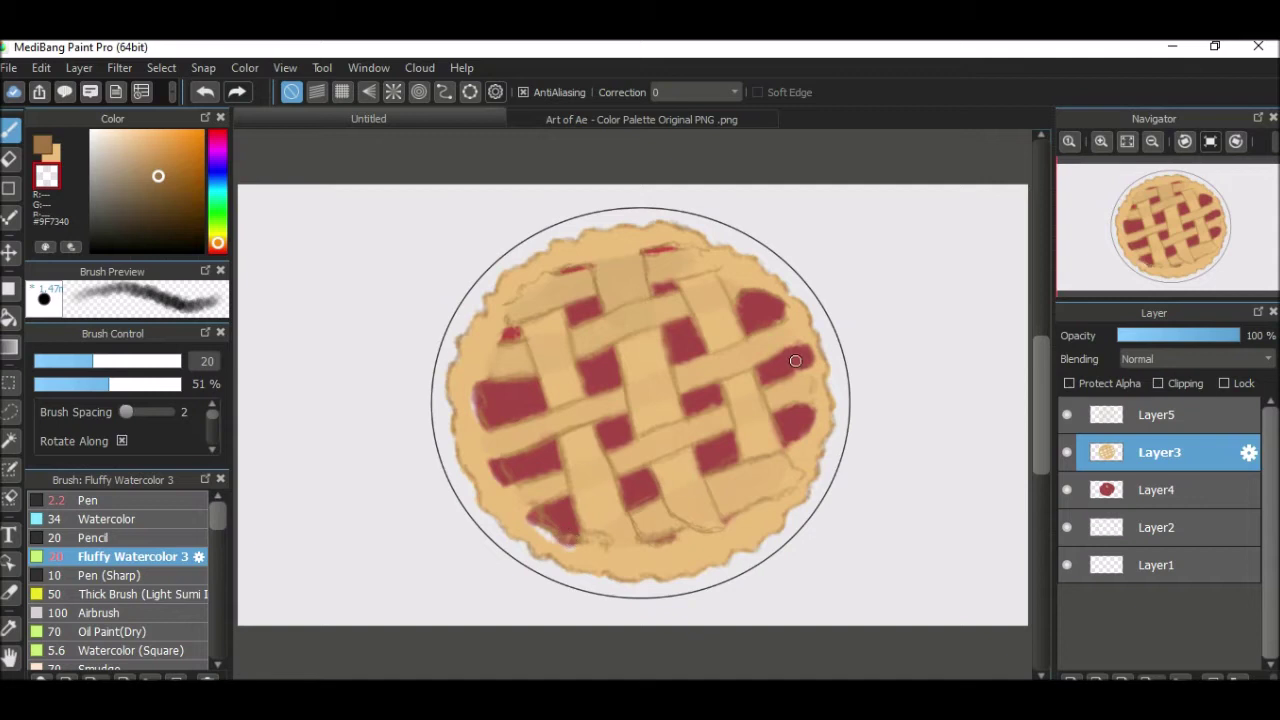
mouse_move(487, 386)
left_mouse_down()
mouse_move(479, 425)
mouse_move(491, 467)
mouse_move(556, 536)
mouse_move(579, 515)
left_mouse_up()
Fill the exposed areas beside the left gaps with dark red #A74646 on Layer4
left_click(1156, 490)
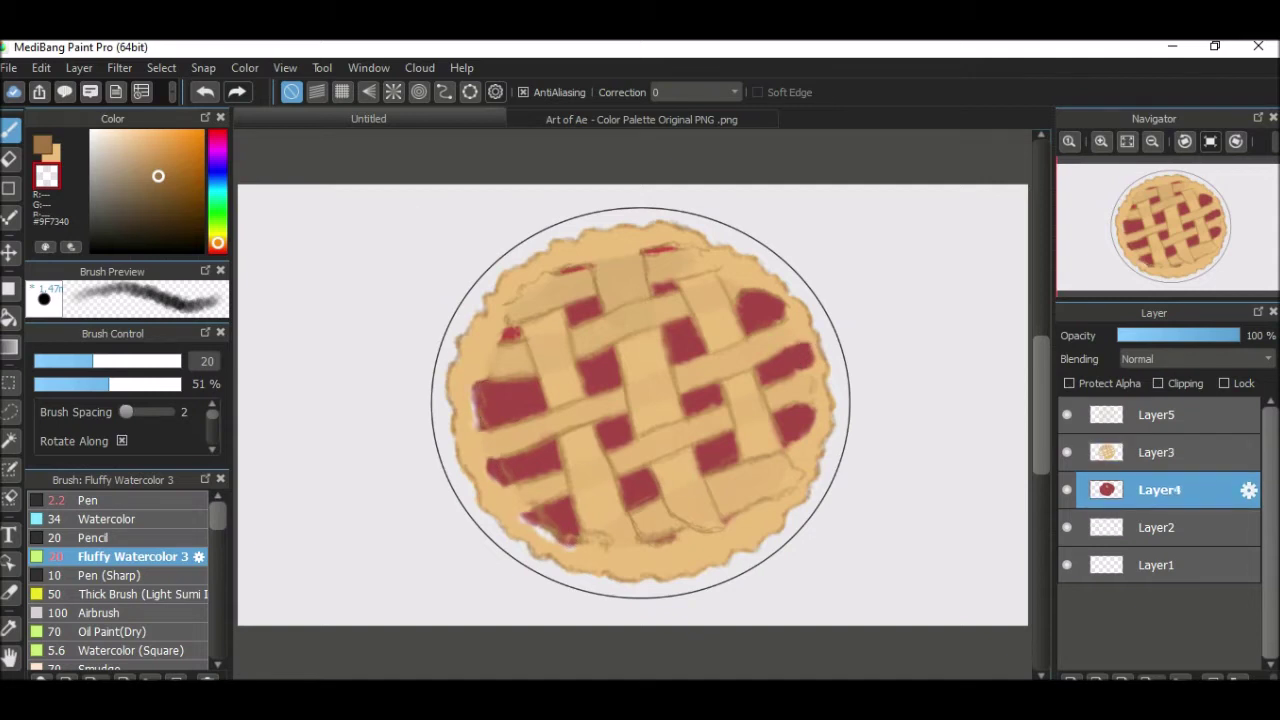
left_click(615, 358, "alt")
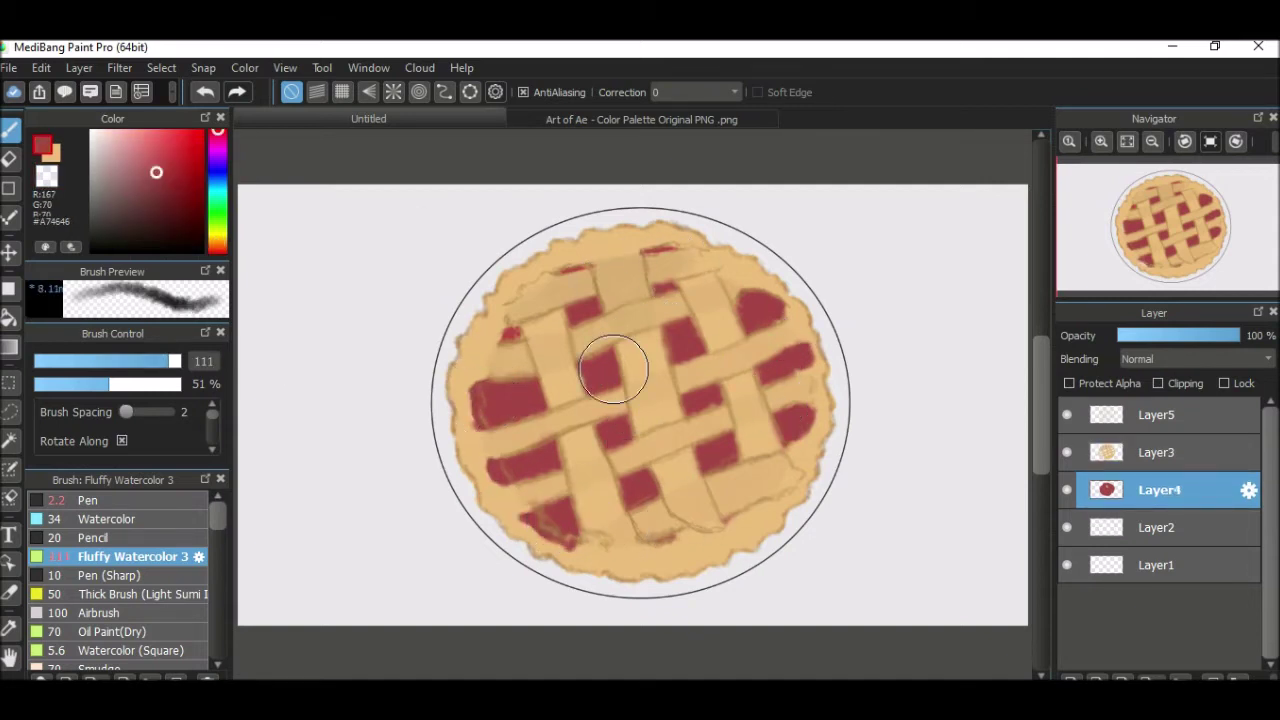
key("ctrl+z")
key("ctrl+z")
key("ctrl+z")
key("ctrl+z")
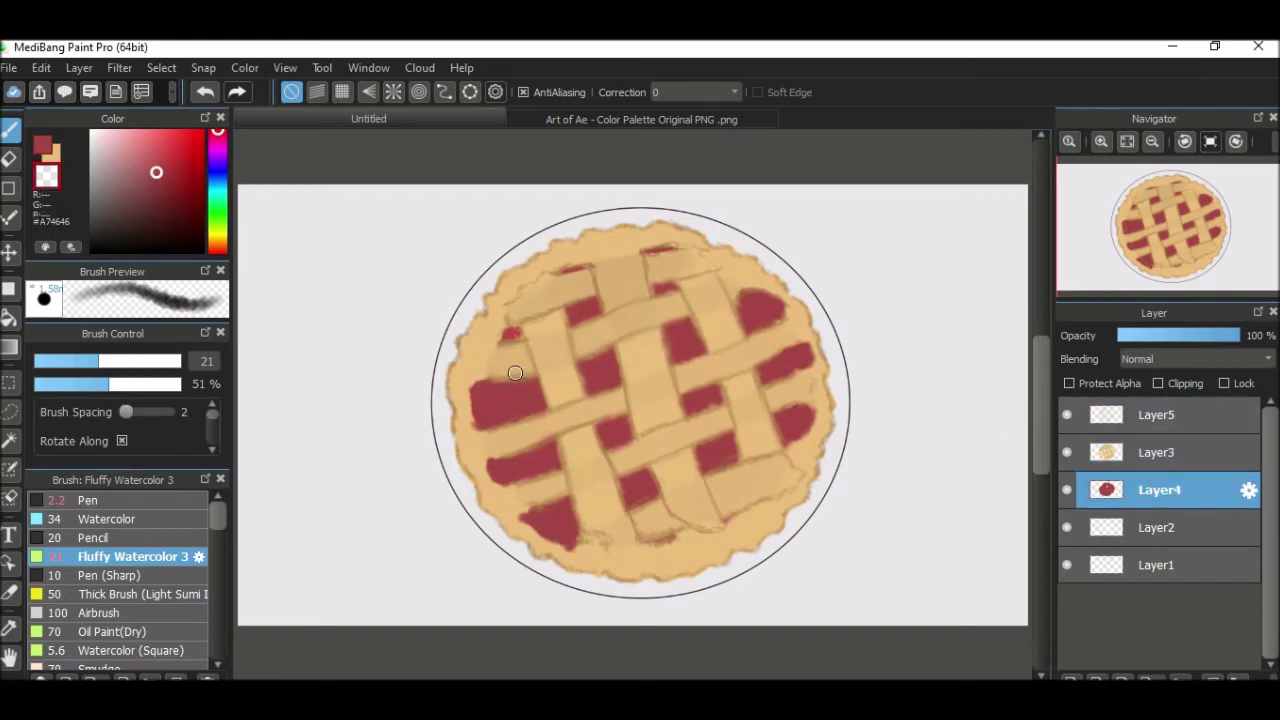
Undo the last two brush strokes
left_click(561, 404, "alt")
key("ctrl+z")
key("ctrl+z")
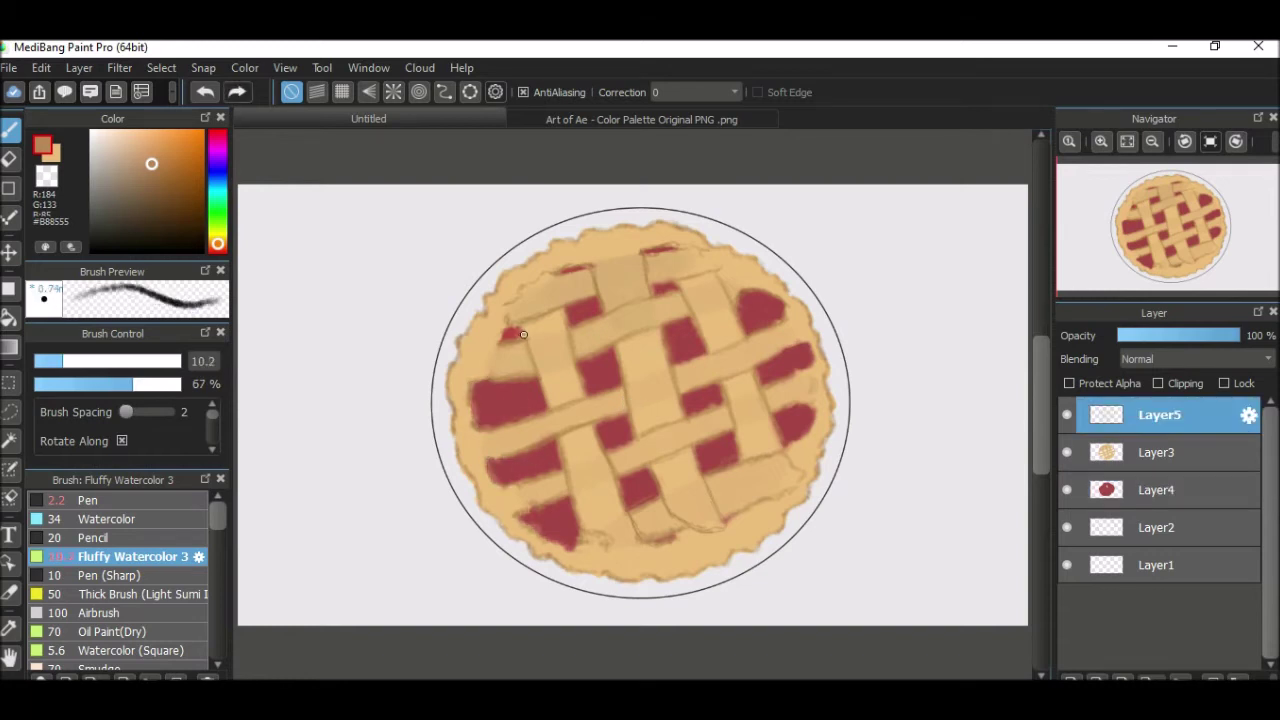
Add a clipping layer, Layer6, above Layer3 and set Fluffy Watercolor 3 to size 43 and 21% opacity in #C07E5A
key("ctrl+shift+n")
left_click(1158, 383)
left_click(144, 145)
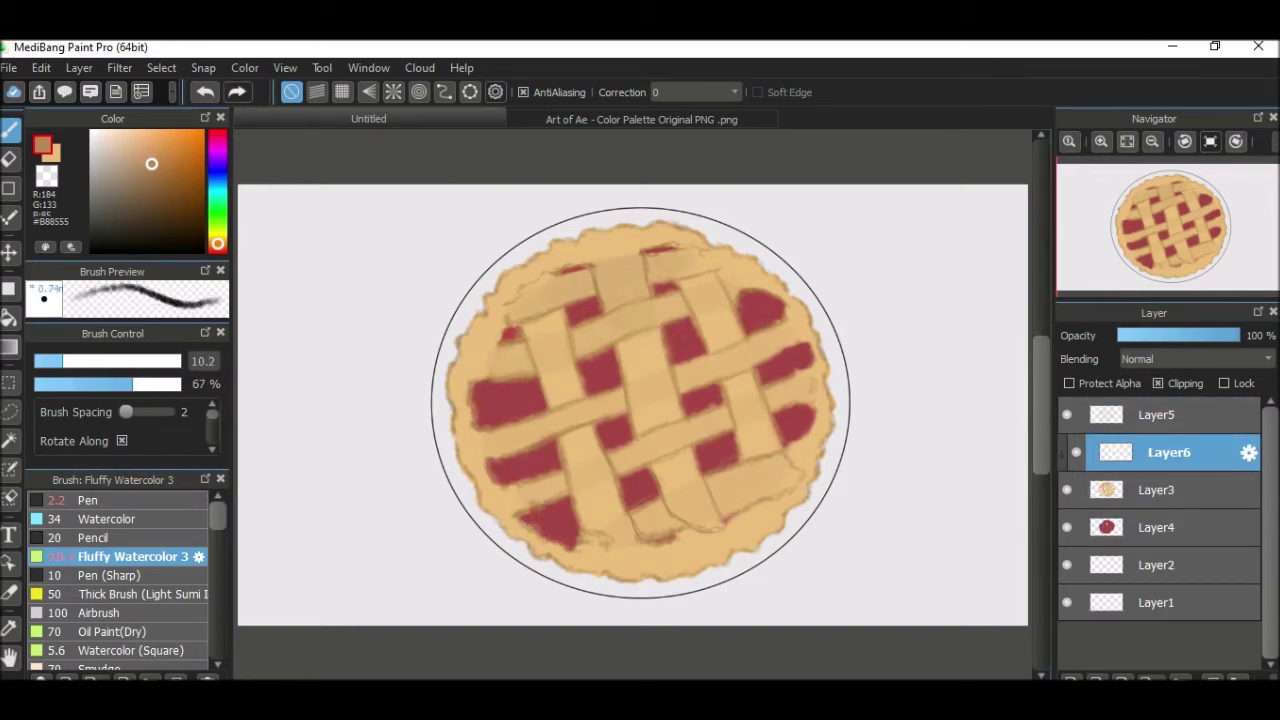
left_click(150, 160)
left_click(178, 361)
left_click(97, 384)
left_click_drag(181, 361, 136, 361)
left_click(65, 384)
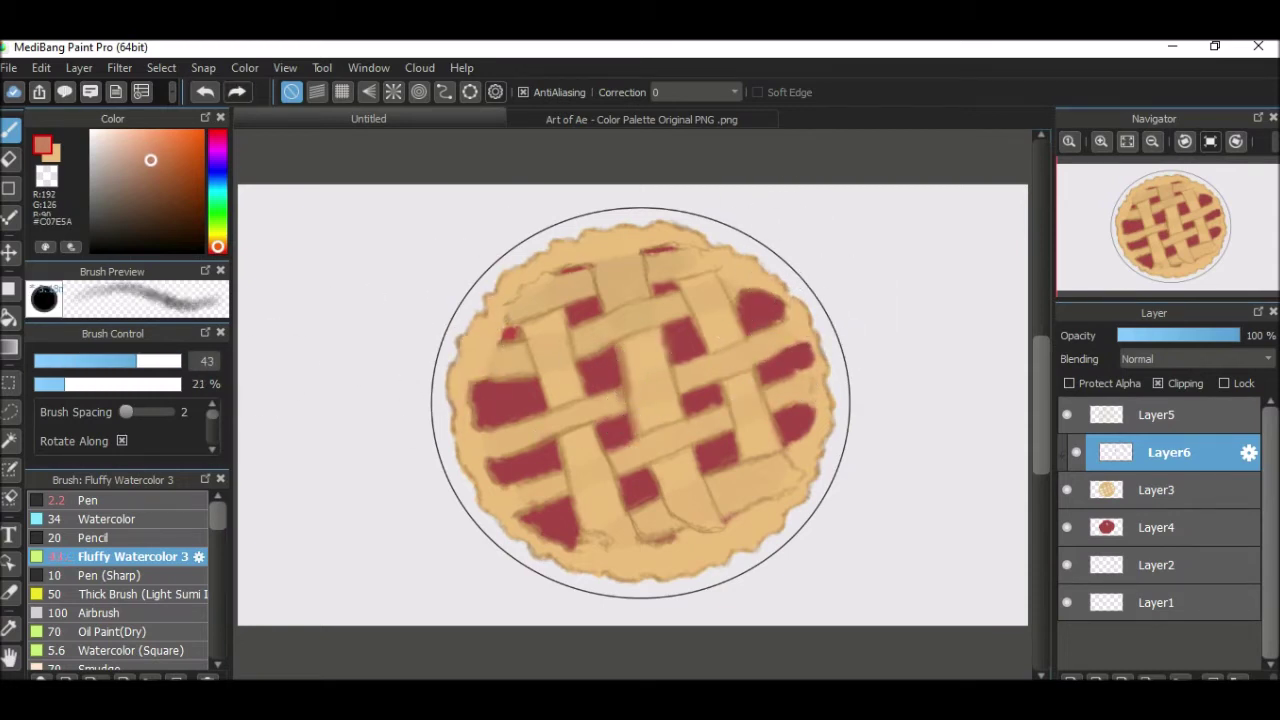
Shade the edges of the central and upper lattice strips on Layer6 with orange-brown #C2743F at 21% opacity
left_click(655, 405, "alt")
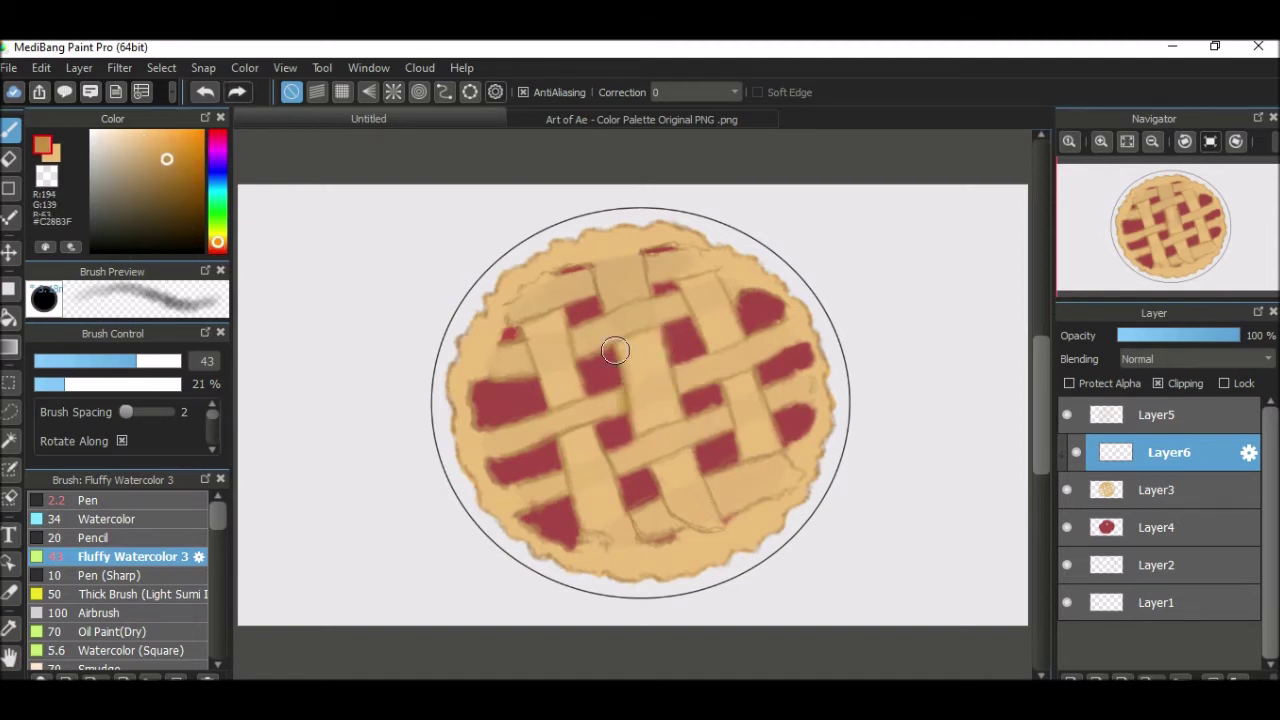
left_click(559, 379, "alt")
mouse_move(619, 344)
left_mouse_down()
mouse_move(640, 441)
mouse_move(682, 424)
mouse_move(631, 403)
left_mouse_up()
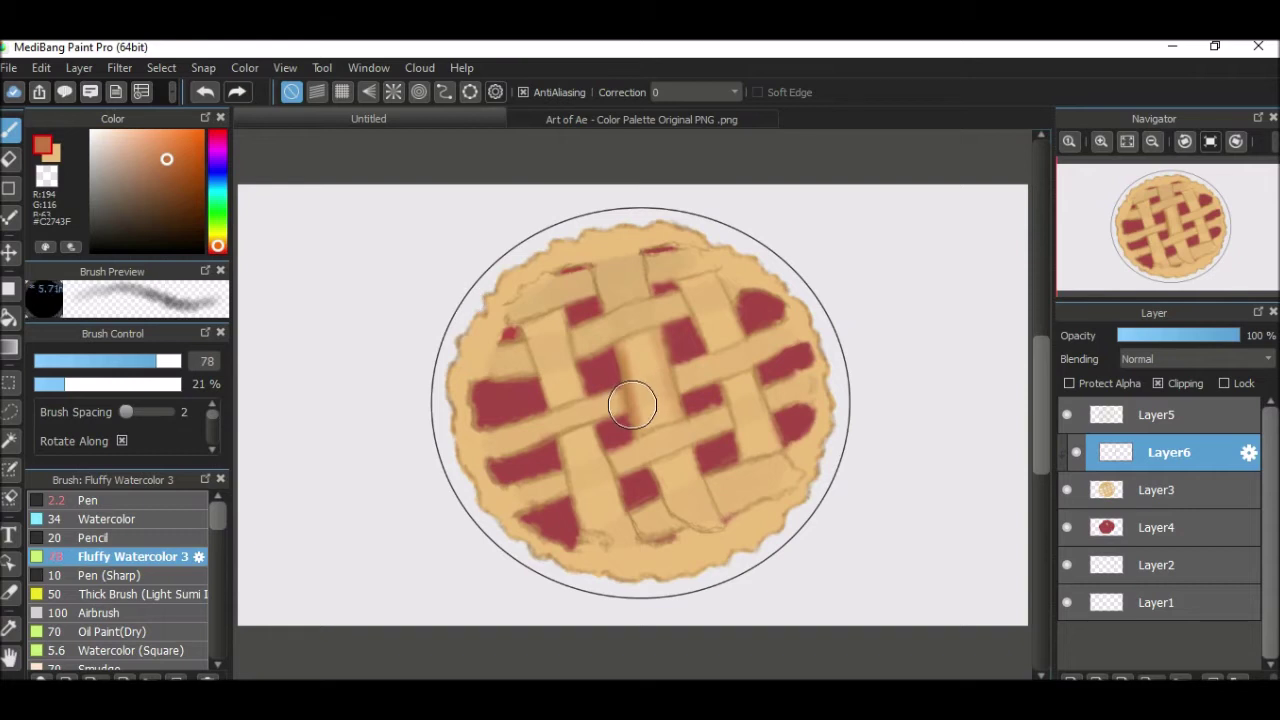
mouse_move(651, 357)
left_mouse_down()
mouse_move(650, 223)
mouse_move(637, 413)
mouse_move(679, 516)
mouse_move(697, 468)
mouse_move(692, 318)
mouse_move(722, 283)
mouse_move(749, 348)
mouse_move(725, 386)
mouse_move(690, 385)
mouse_move(750, 337)
left_mouse_up()
mouse_move(568, 334)
left_mouse_down()
mouse_move(491, 354)
mouse_move(611, 486)
mouse_move(549, 403)
left_mouse_up()
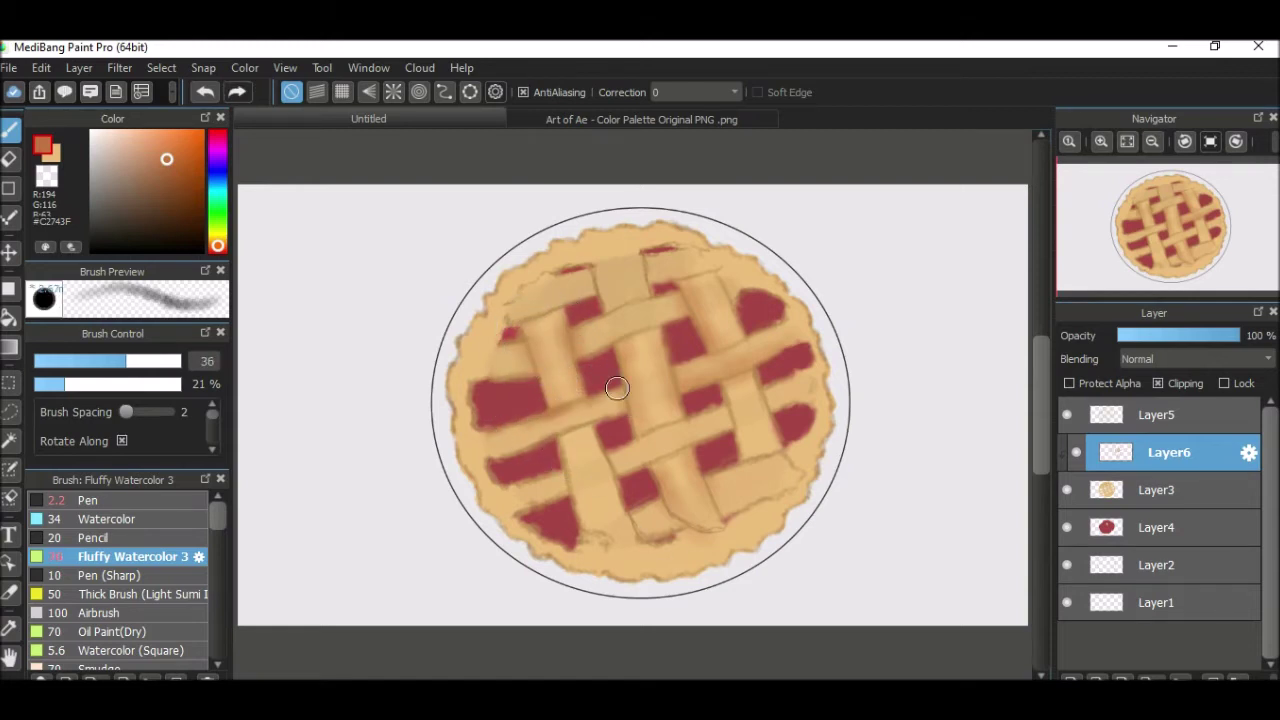
Extend the soft orange-brown shading to the lower lattice strips using a size 55 brush
key("bracketright")
key("bracketright")
key("bracketright")
mouse_move(553, 434)
left_mouse_down()
mouse_move(570, 485)
mouse_move(597, 430)
mouse_move(563, 305)
mouse_move(595, 490)
left_mouse_up()
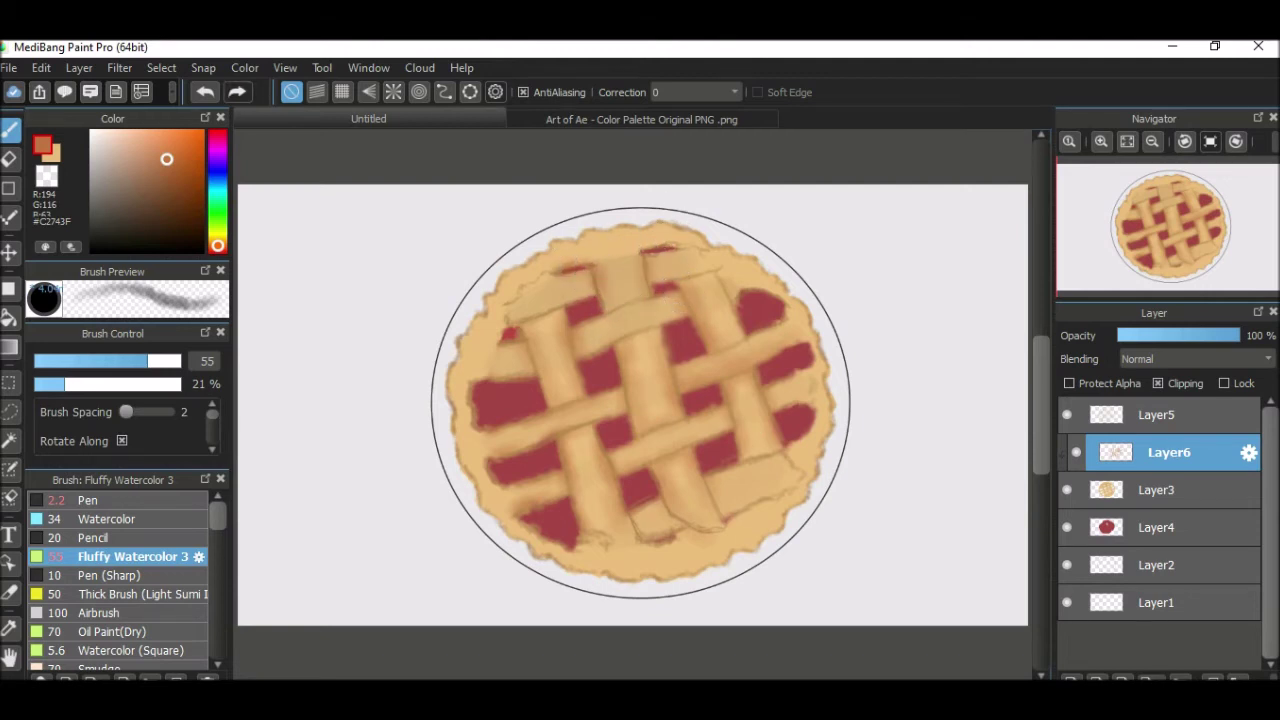
Switch to the Fluffy Pastel brush at size 50 and 30% opacity
scroll(120, 580, "down", 5)
left_click(127, 530)
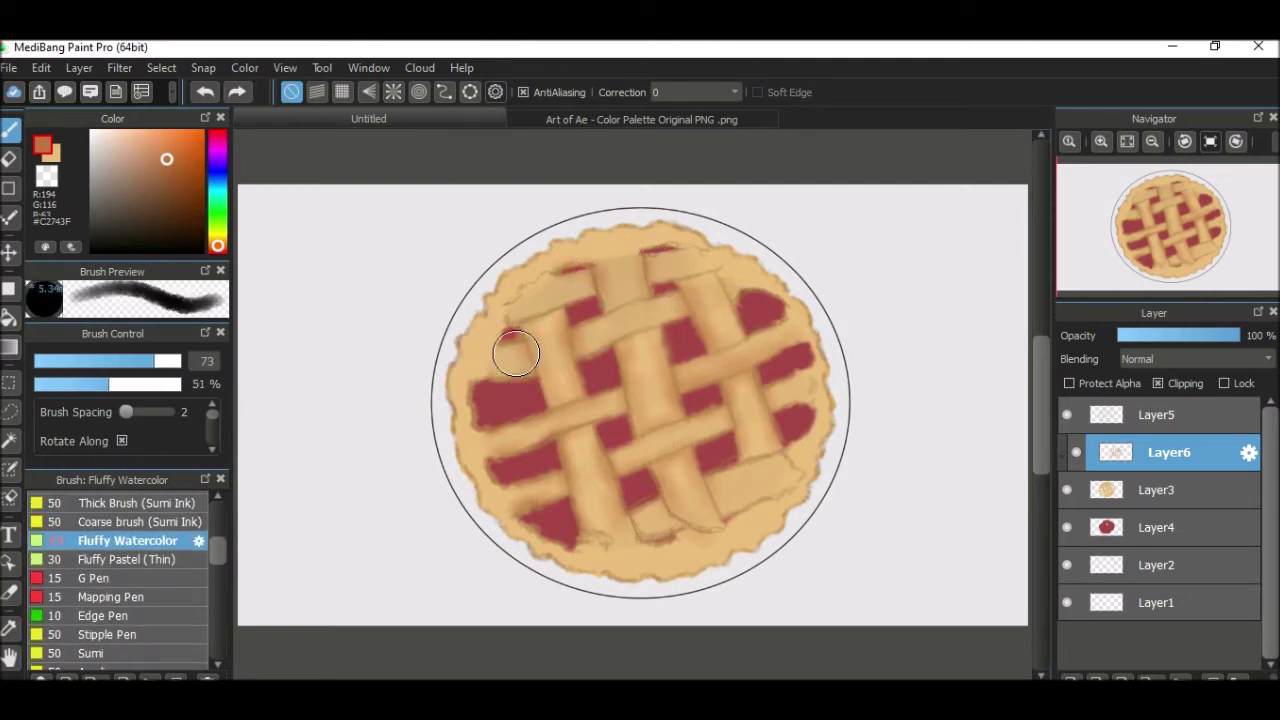
scroll(120, 580, "up", 3)
left_click(127, 557)
scroll(120, 580, "down", 3)
scroll(120, 580, "up", 3)
left_click(113, 602)
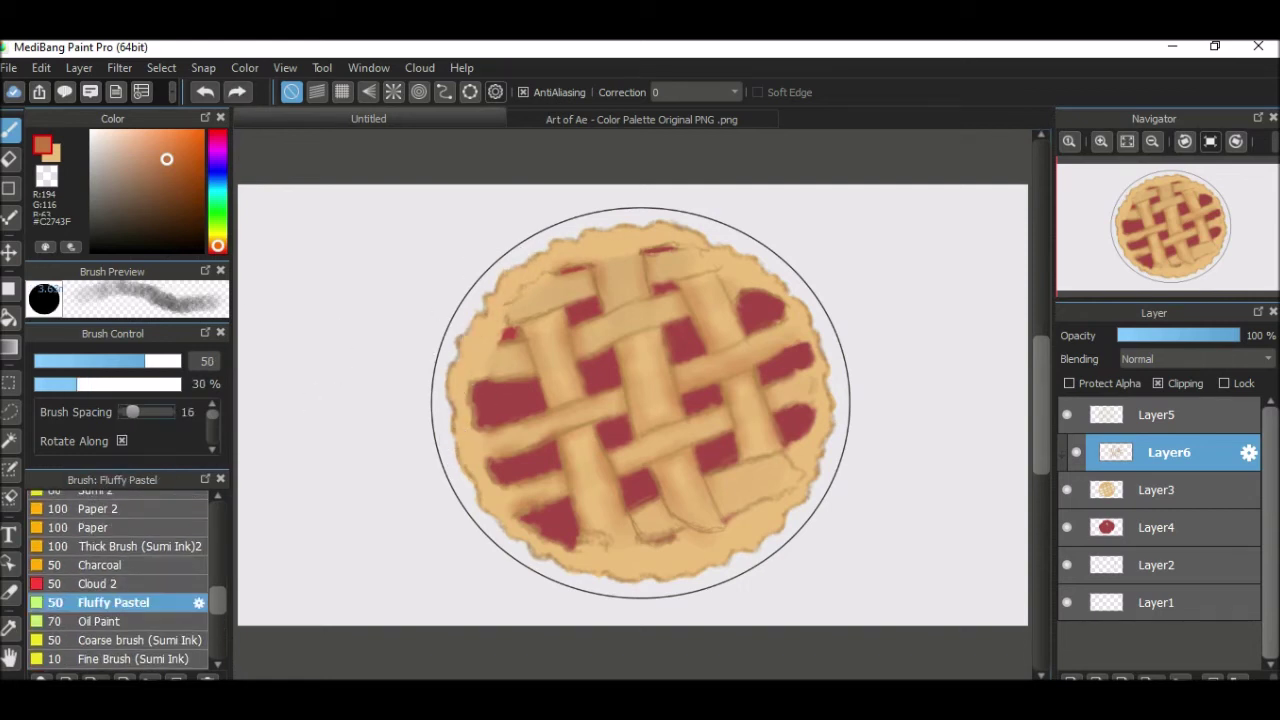
Shade the scalloped crust rim on Layer6 in #C2743F with Fluffy Pastel at brush spacing 23
mouse_move(710, 322)
left_mouse_down()
mouse_move(519, 403)
mouse_move(544, 412)
mouse_move(466, 438)
mouse_move(532, 261)
mouse_move(677, 229)
mouse_move(811, 308)
mouse_move(597, 292)
mouse_move(575, 270)
mouse_move(482, 345)
mouse_move(518, 355)
mouse_move(484, 376)
left_mouse_up()
scroll(484, 376, "up", 3)
scroll(475, 440, "down", 5)
scroll(471, 520, "up", 2)
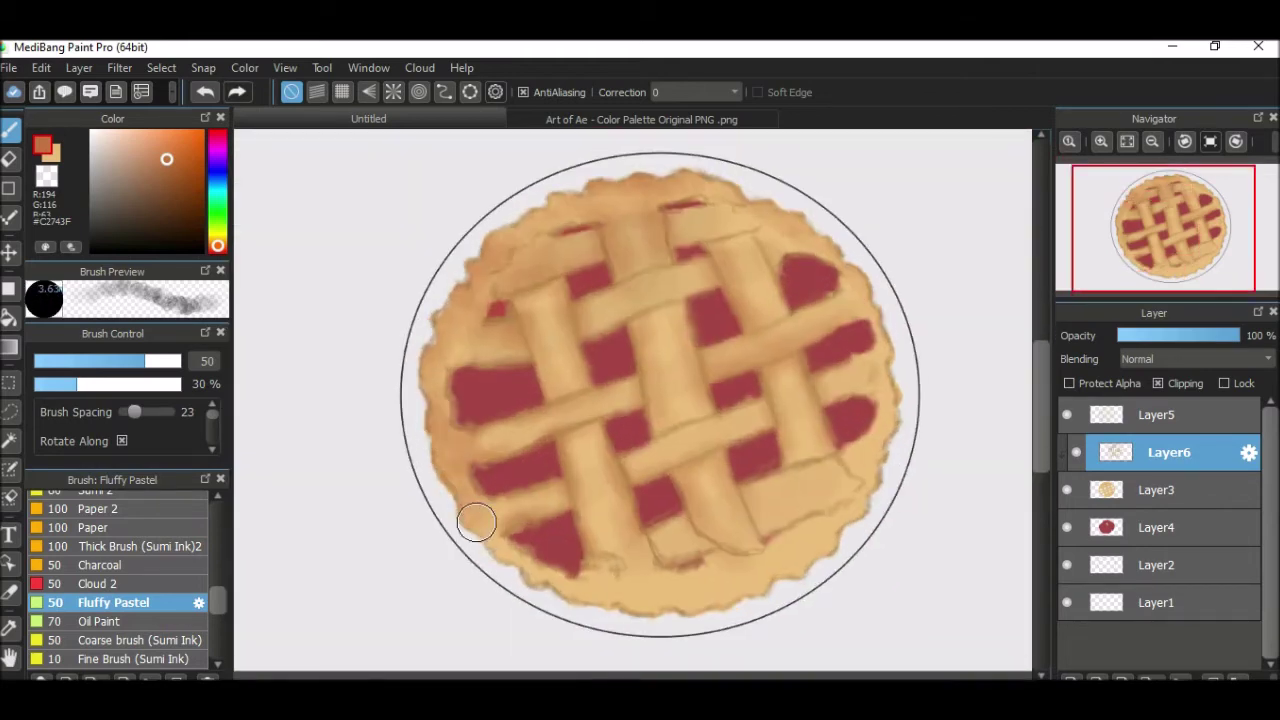
mouse_move(560, 590)
left_mouse_down()
mouse_move(762, 580)
mouse_move(867, 503)
mouse_move(877, 343)
mouse_move(839, 298)
mouse_move(835, 259)
mouse_move(514, 214)
left_mouse_up()
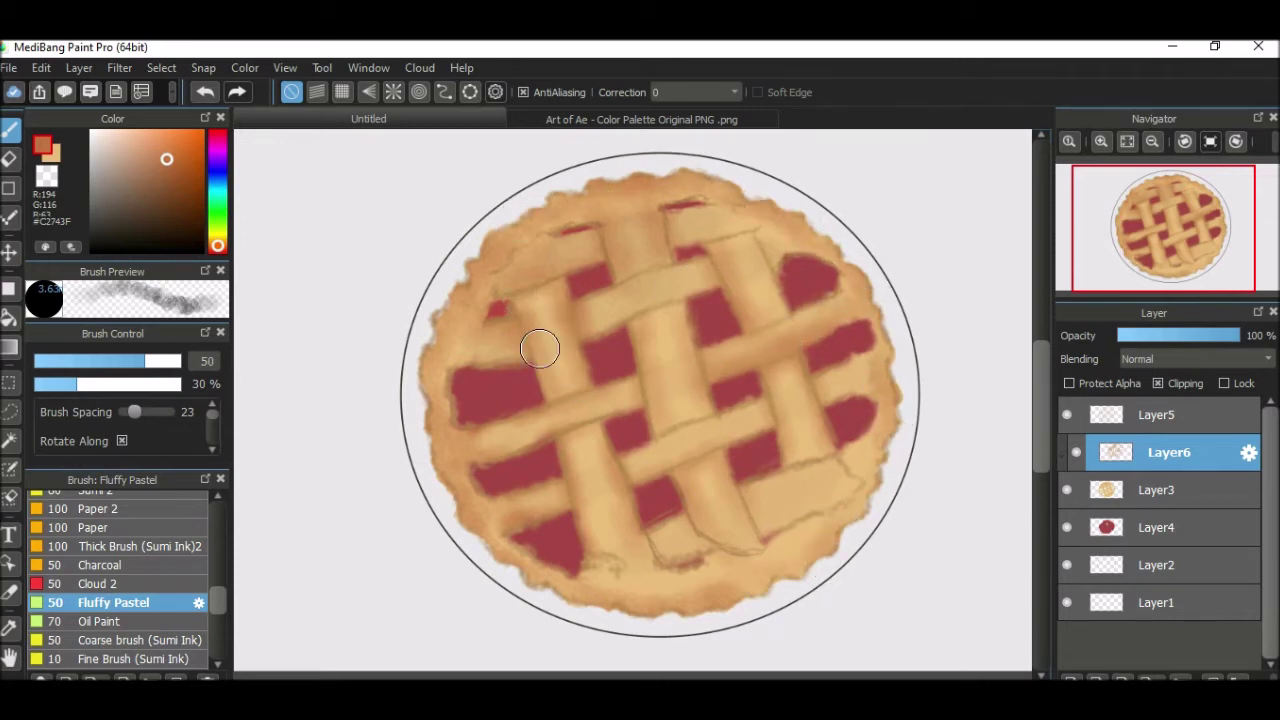
Try Difference blending at 17% opacity on the Layer5 outlines
key("bracketleft")
left_click(1160, 414)
left_click(1197, 358)
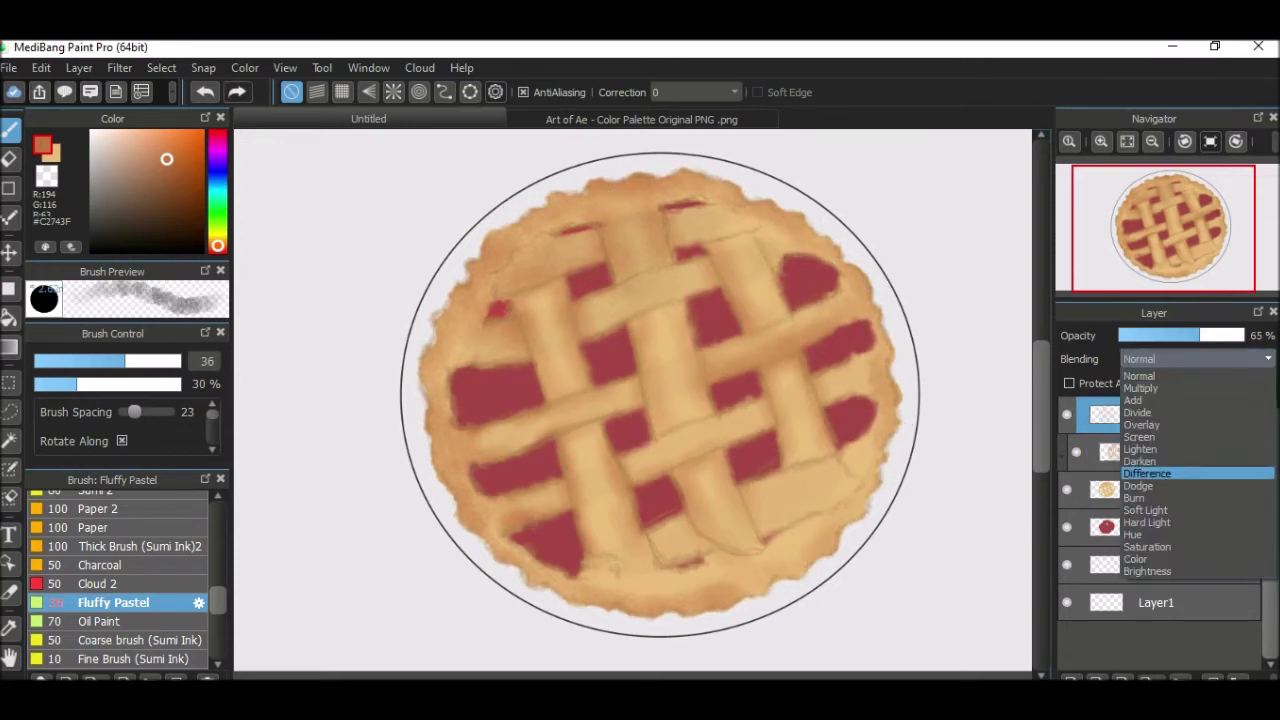
left_click(1150, 500)
left_click_drag(1165, 335, 1153, 335)
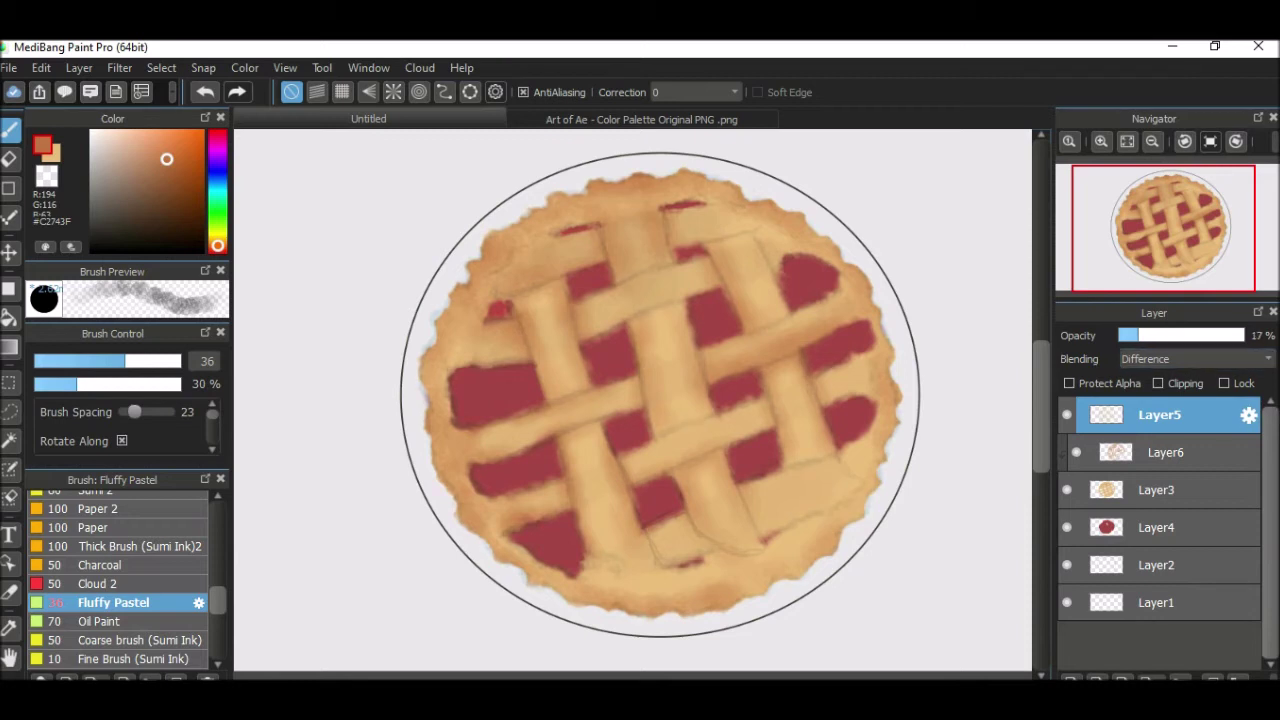
Shade the strips around the right and central gaps on Layer6 with Fluffy Pastel at size 36
left_click(1166, 452)
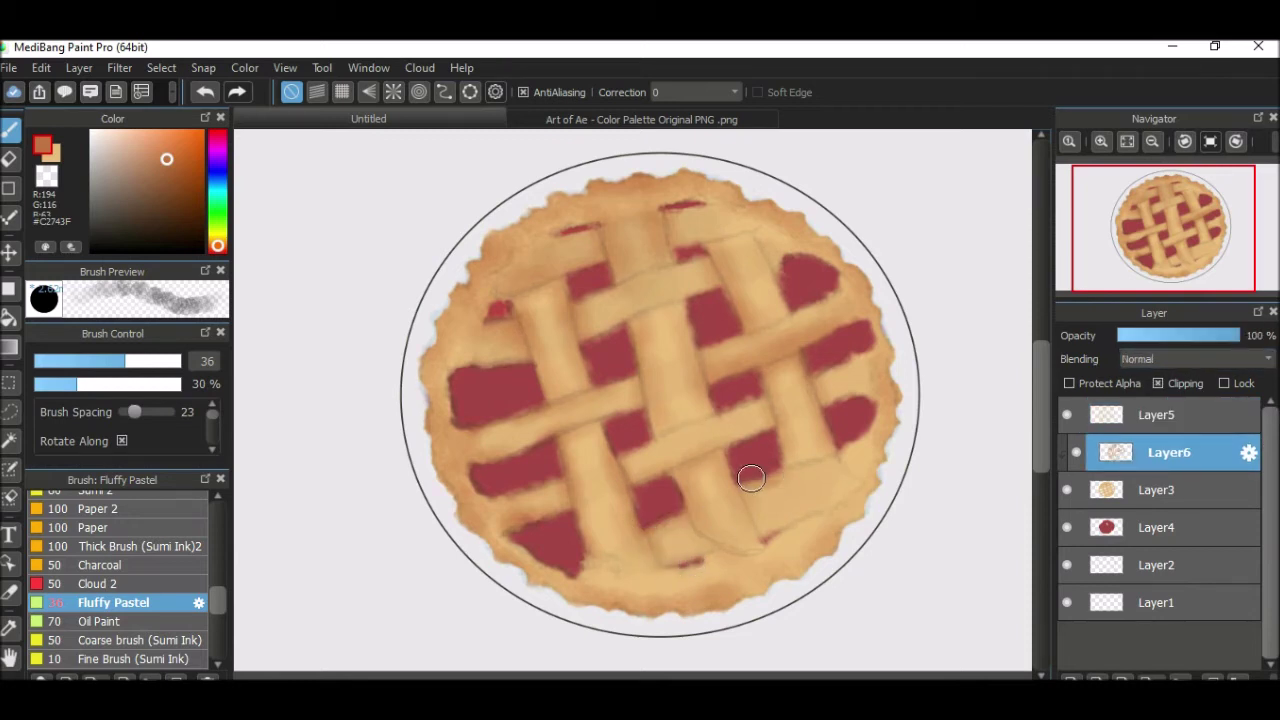
mouse_move(751, 477)
left_mouse_down()
mouse_move(826, 394)
mouse_move(780, 458)
left_mouse_up()
mouse_move(870, 396)
left_mouse_down()
mouse_move(783, 257)
mouse_move(808, 251)
left_mouse_up()
mouse_move(537, 377)
left_mouse_down()
mouse_move(531, 358)
mouse_move(517, 491)
mouse_move(526, 434)
mouse_move(623, 477)
mouse_move(615, 456)
left_mouse_up()
Deepen the shadows where the strips cross with darker browns #AE6331 and #9B5221 at size 24 and 18% opacity
left_click(680, 266, "alt")
key("bracketleft")
key("bracketleft")
key("bracketleft")
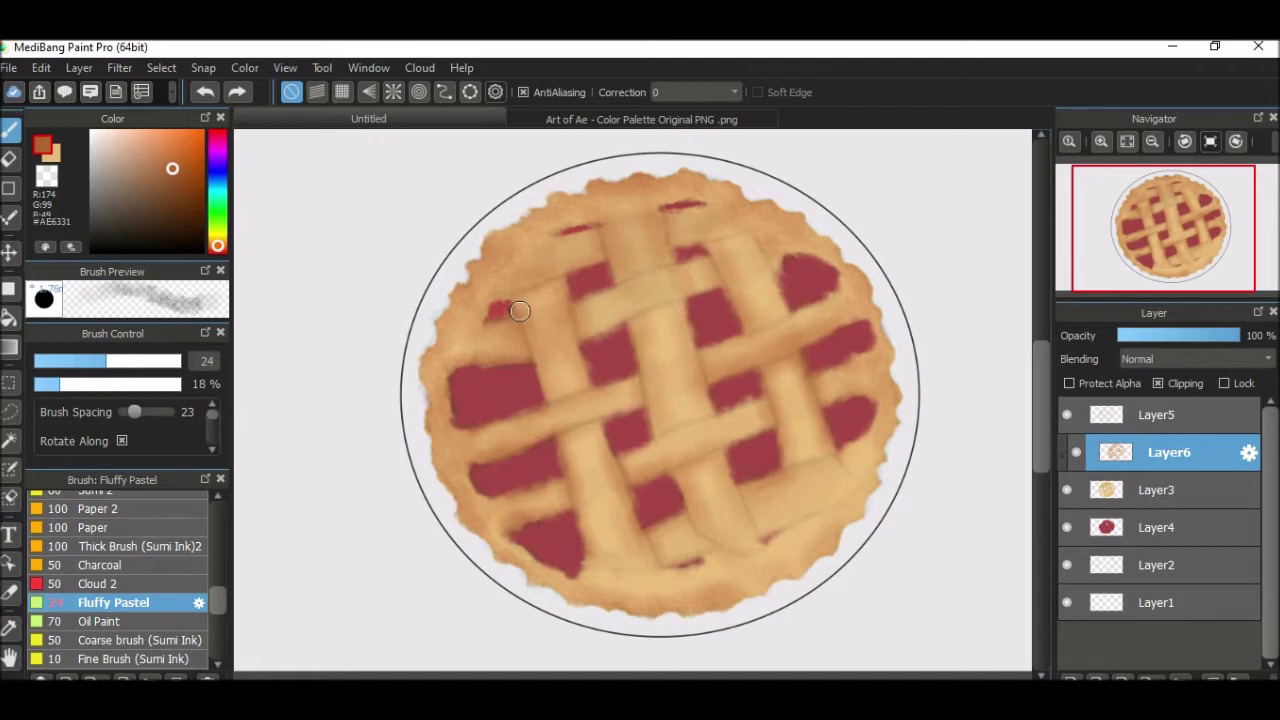
left_click(520, 322, "alt")
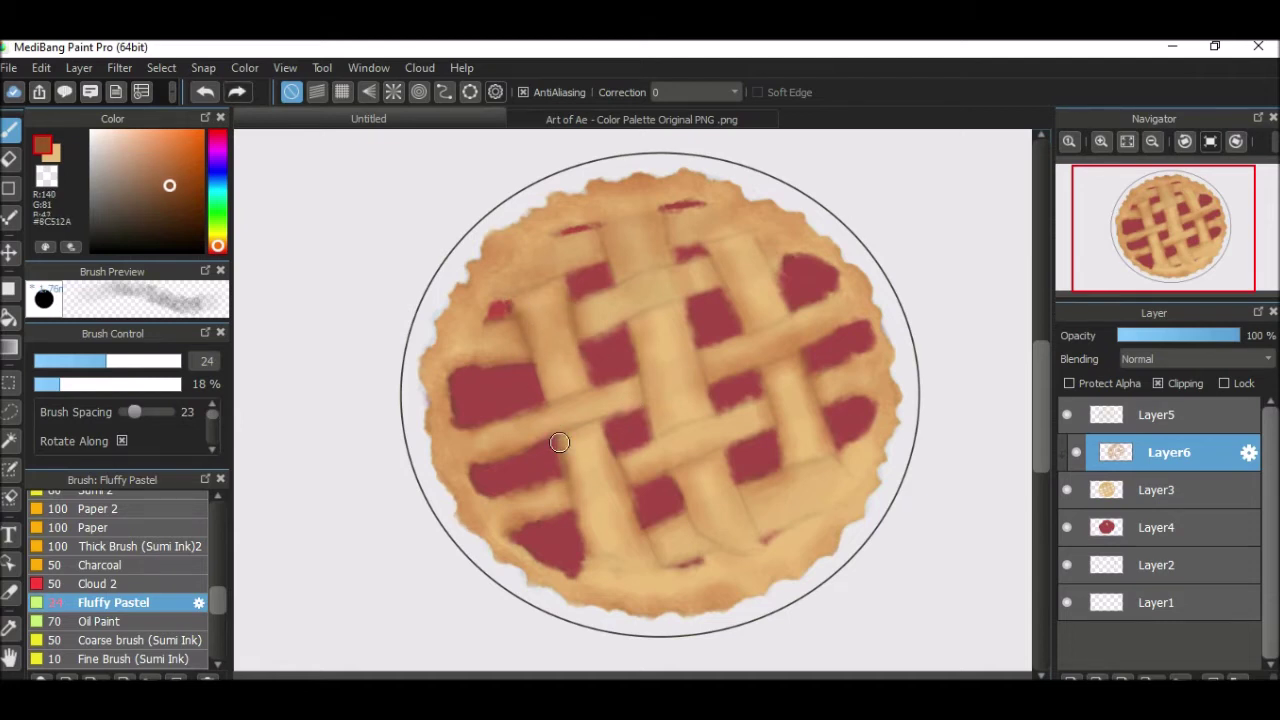
left_click(542, 417, "alt")
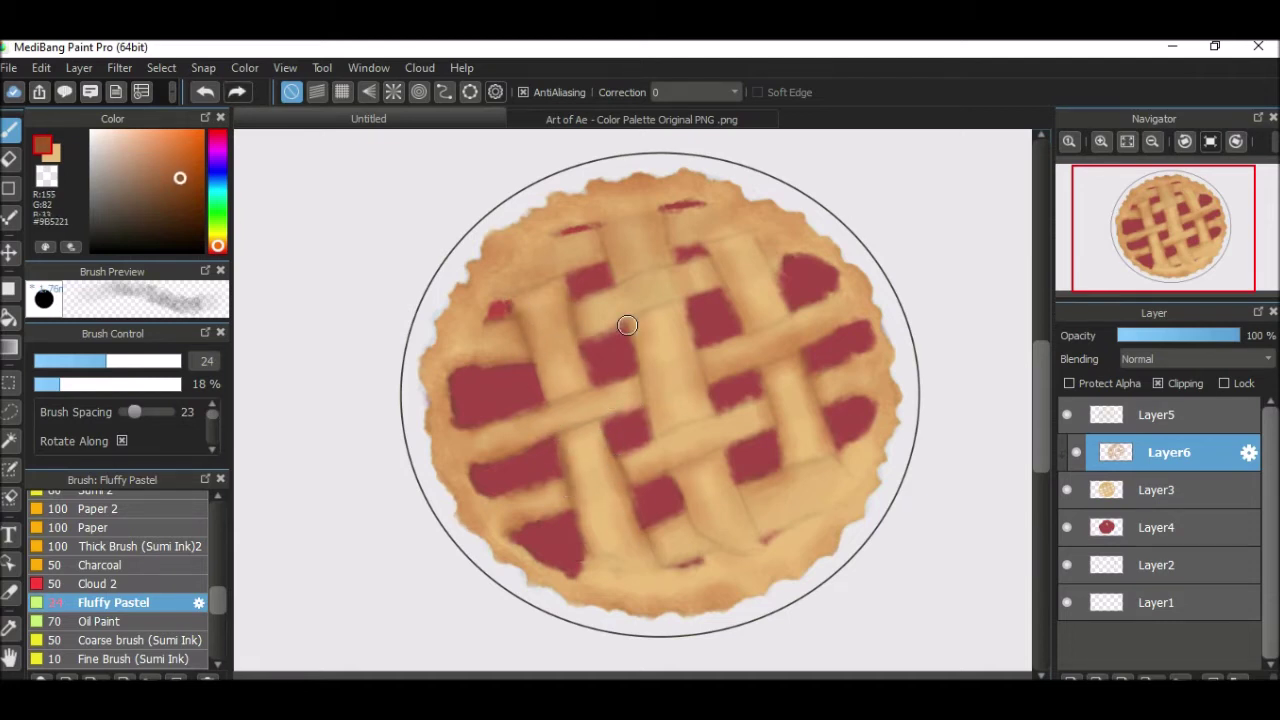
Set Layer5 to Multiply at 47% opacity and darken the strip edges near the right gaps on Layer6
left_click(1160, 414)
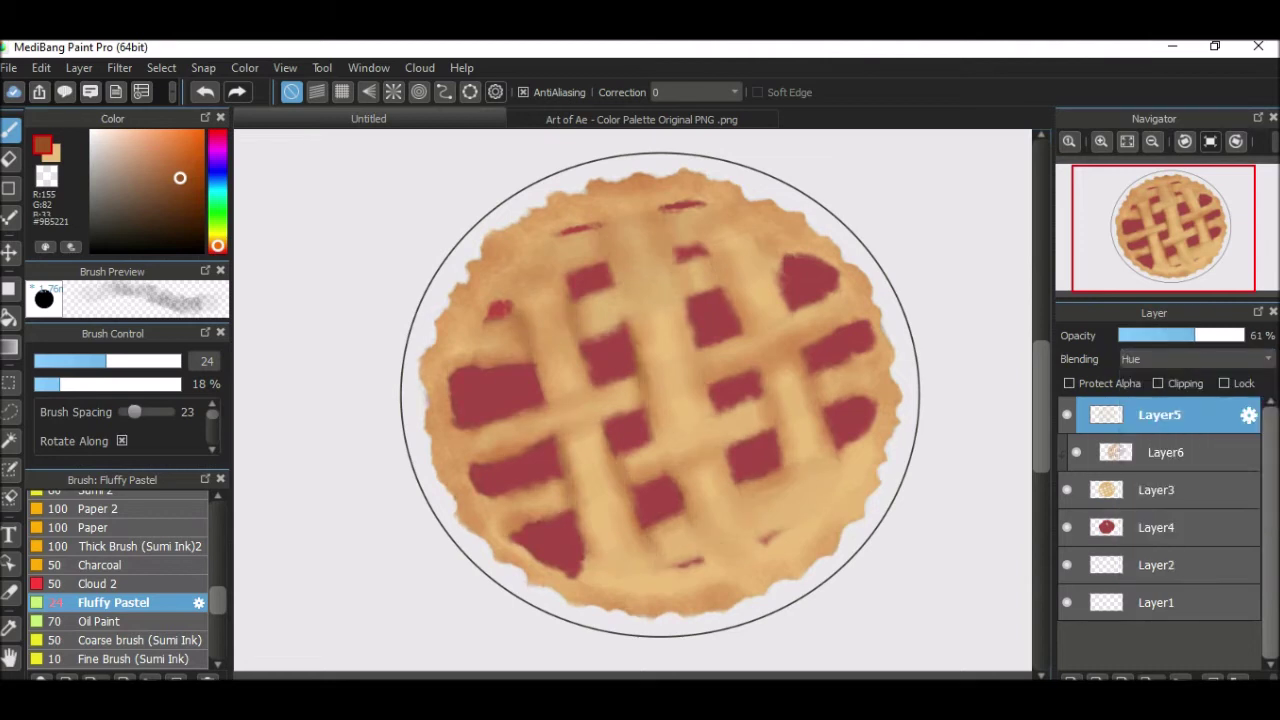
left_click(1165, 452)
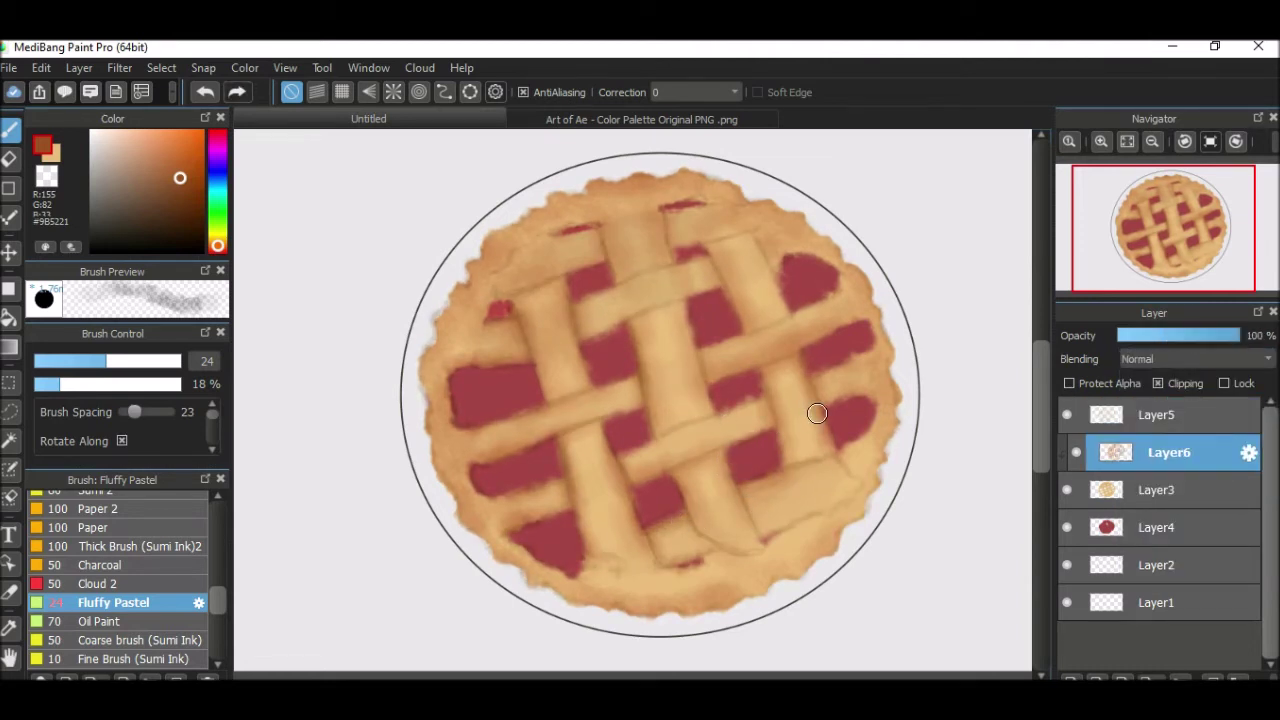
left_click_drag(868, 349, 834, 366)
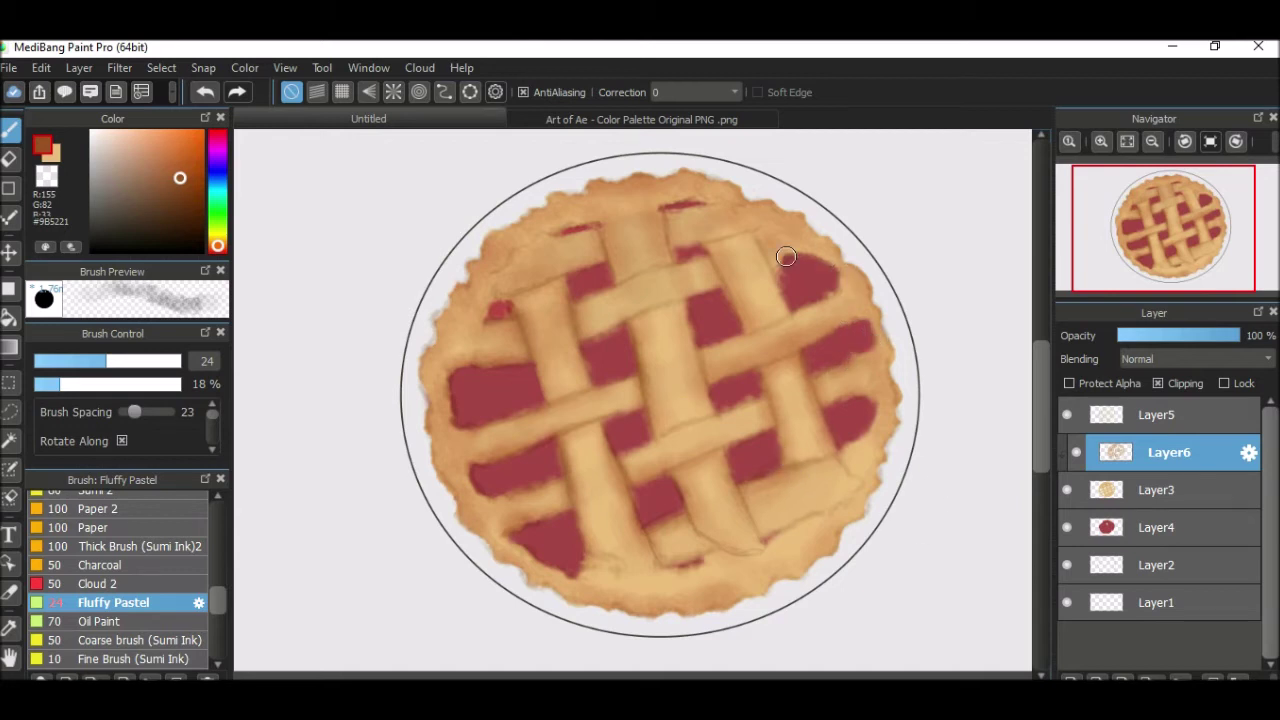
Select Layer4 and the Watercolor brush at size 41 and 51% opacity, testing reds #912121 and #B02A2A for the filling
left_click(1160, 527)
left_click(800, 393, "alt")
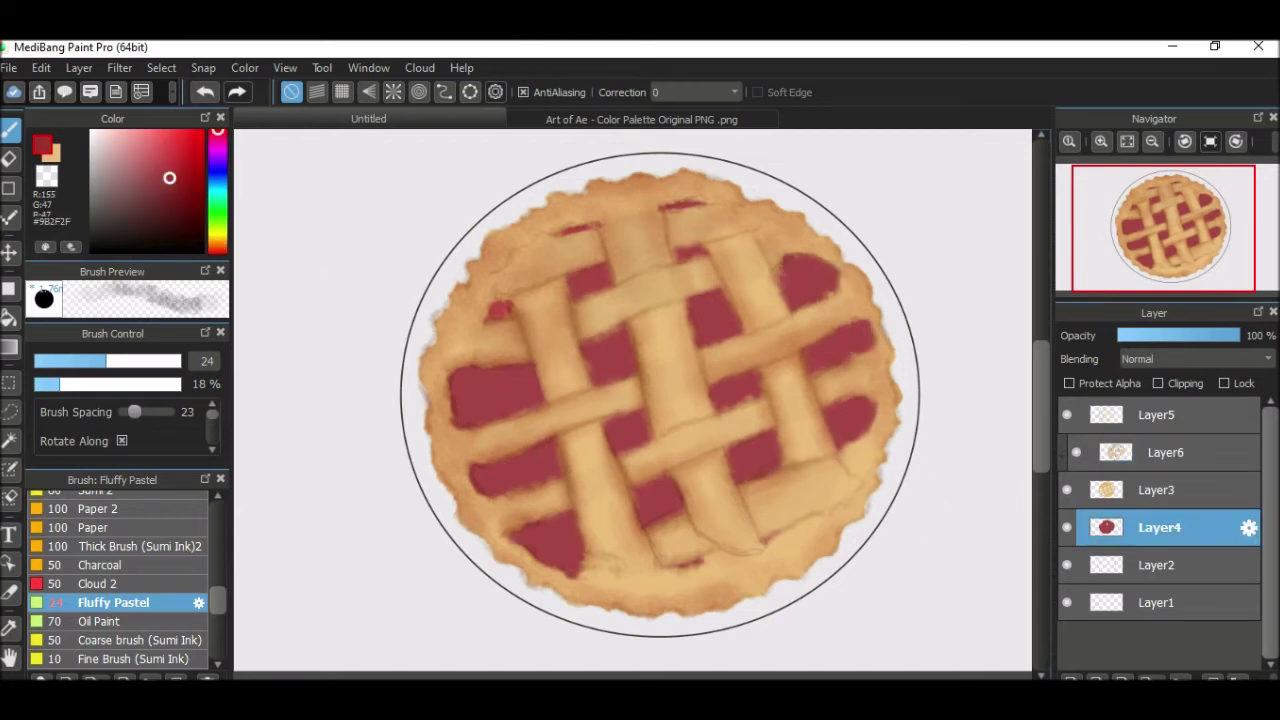
scroll(120, 580, "up", 5)
left_click(106, 519)
left_click(453, 383, "alt")
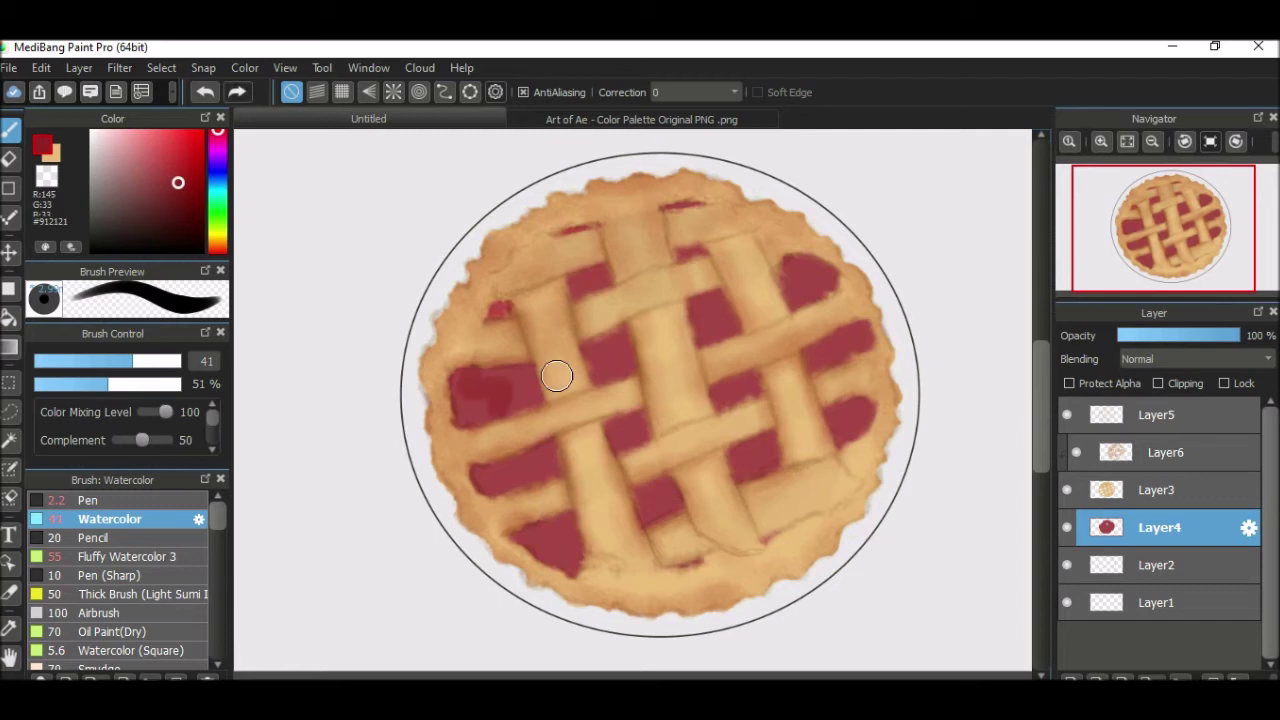
left_click(457, 381, "alt")
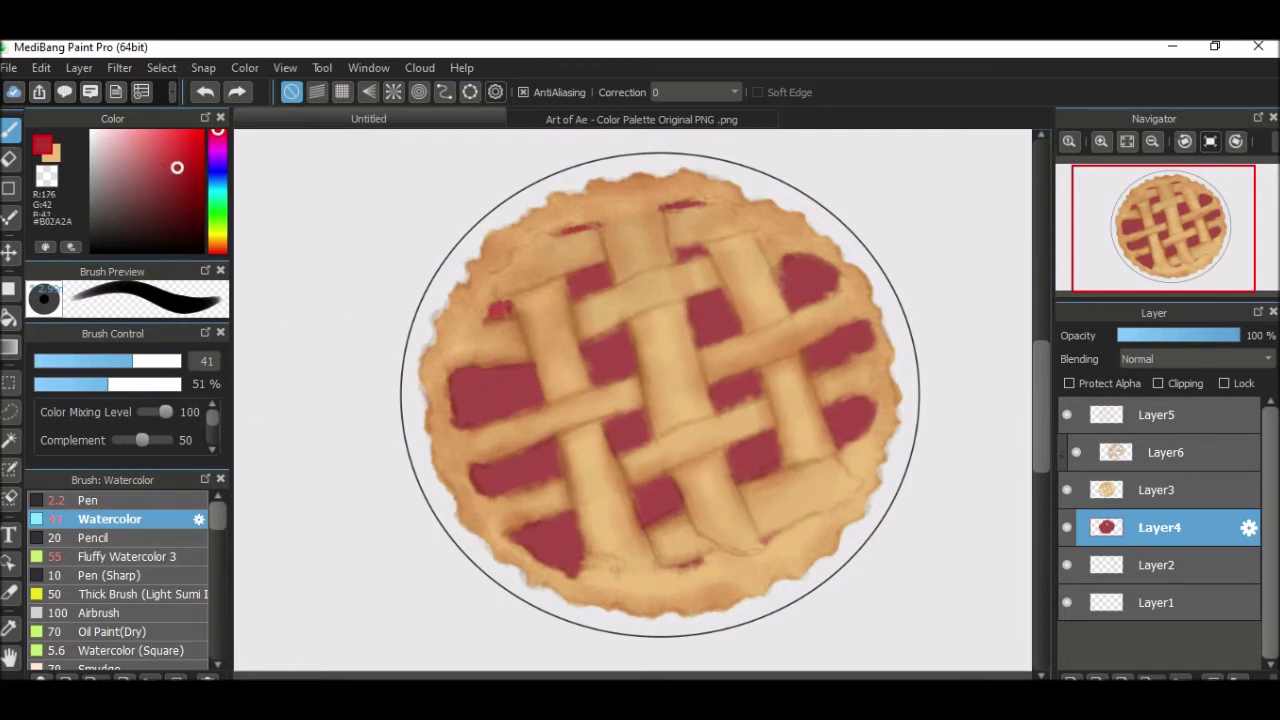
Try painting the left filling gaps on Layer4 with red #B02A2A at brush sizes up to 53
key("bracketleft")
key("bracketleft")
key("bracketleft")
left_click_drag(455, 395, 505, 414)
key("bracketright")
key("bracketright")
key("bracketright")
key("bracketright")
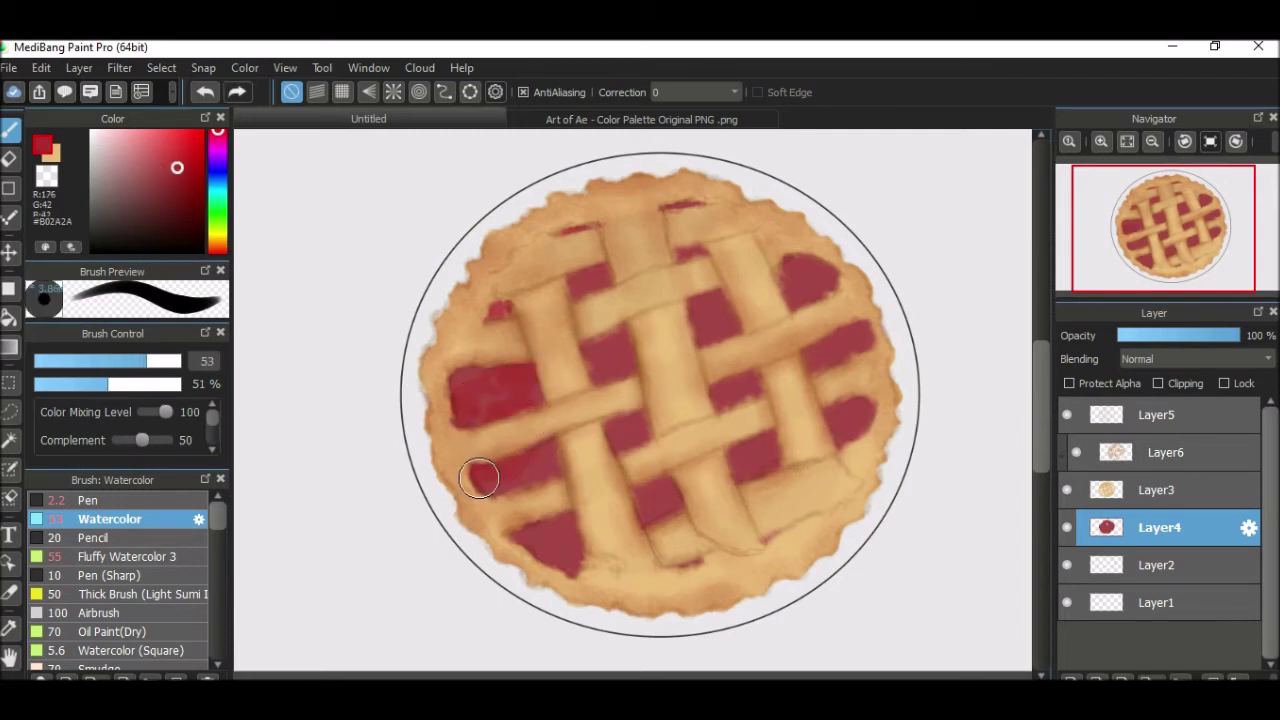
key("ctrl+z")
Repaint the filling in all lattice gaps on Layer4 with dark red #652222
mouse_move(480, 360)
left_mouse_down()
mouse_move(514, 386)
mouse_move(823, 423)
mouse_move(592, 223)
left_mouse_up()
key("ctrl+z")
mouse_move(491, 429)
left_mouse_down()
mouse_move(571, 429)
mouse_move(734, 234)
mouse_move(750, 503)
mouse_move(789, 266)
mouse_move(849, 409)
mouse_move(651, 449)
left_mouse_up()
Erase ragged crust edges around the left gaps on Layer3 with a transparent Watercolor brush at size 13.2 and 100% opacity
key("x")
left_click(1160, 490)
scroll(592, 397, "up", 5)
mouse_move(592, 397)
left_mouse_down()
mouse_move(591, 434)
mouse_move(640, 312)
left_mouse_up()
scroll(640, 312, "down", 4)
scroll(489, 503, "up", 3)
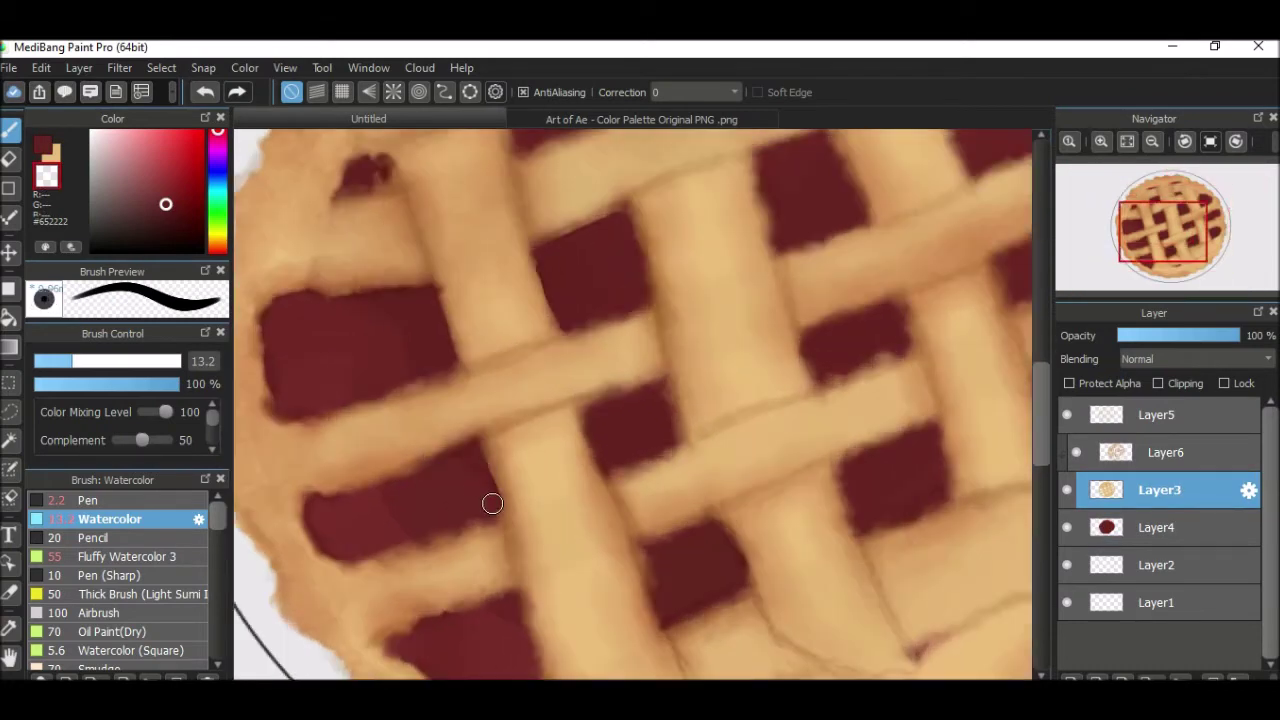
Clean the edges of the lower slits and right gap on Layer3 with transparent Fluffy Watercolor 3 at size 6.5
key("b")
key("e")
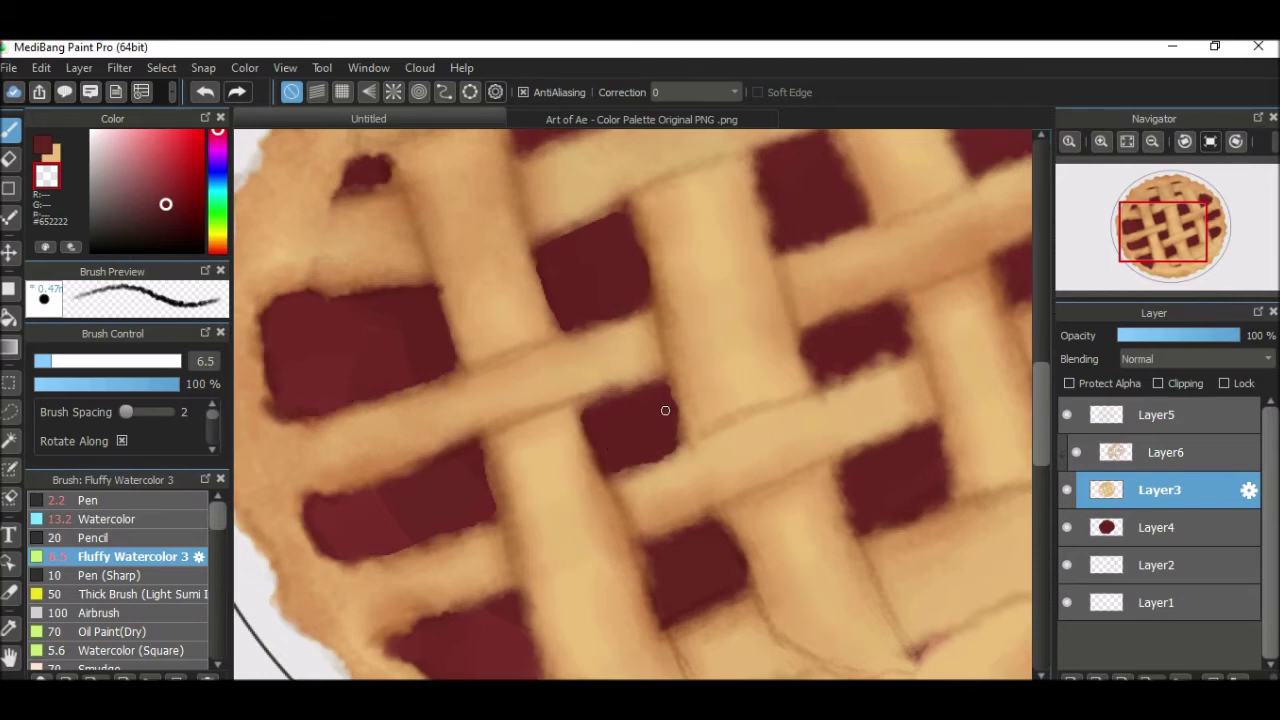
scroll(671, 434, "down", 2)
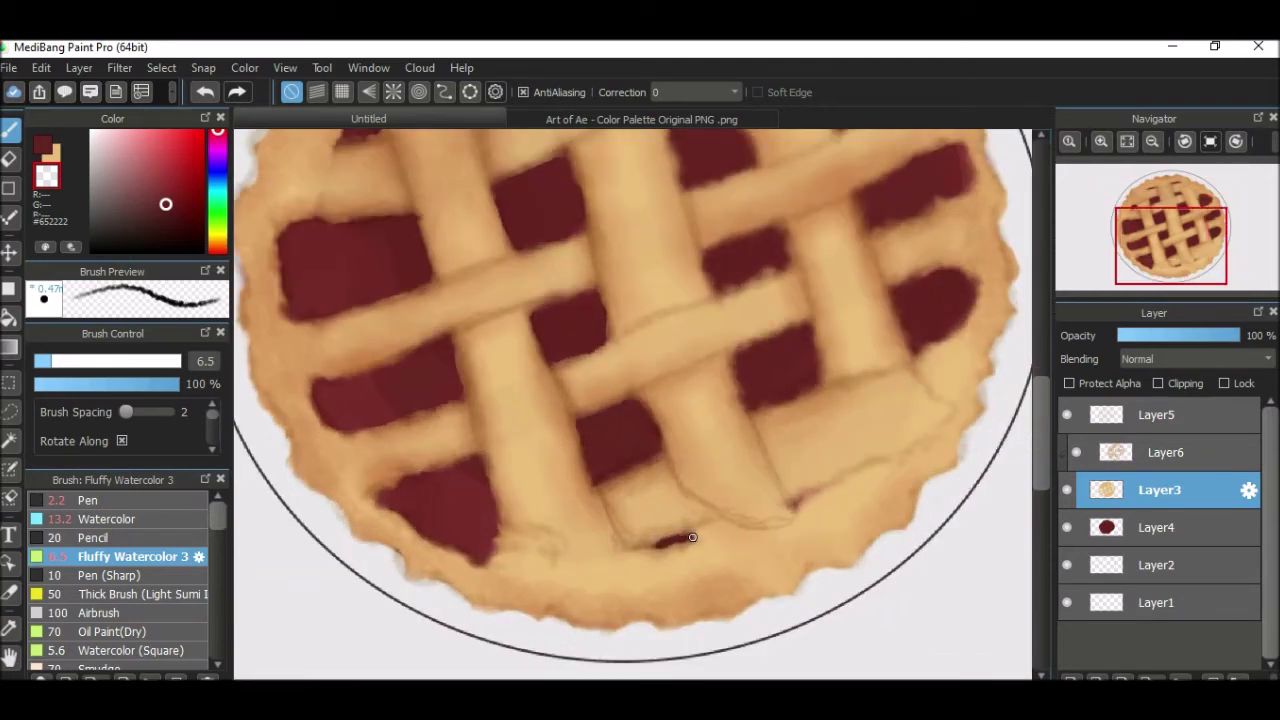
scroll(898, 420, "up", 1)
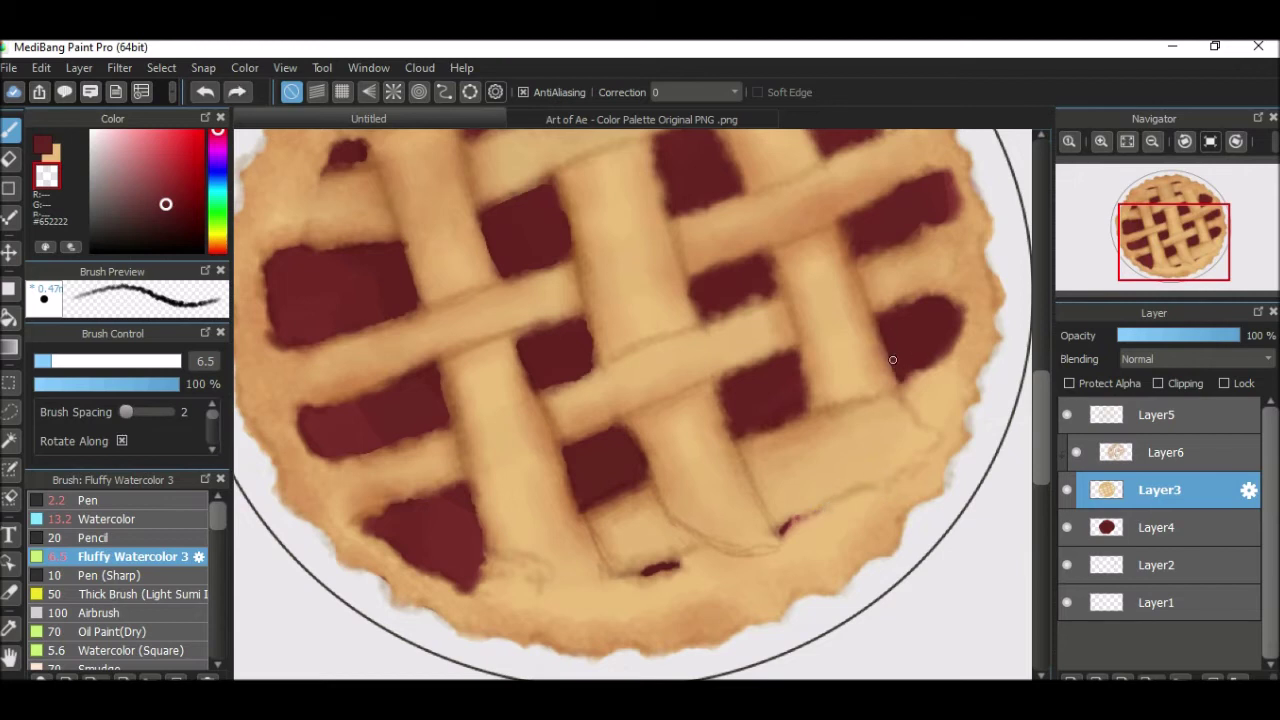
mouse_move(890, 350)
left_mouse_down()
mouse_move(920, 369)
mouse_move(946, 341)
left_mouse_up()
scroll(946, 305, "up", 2)
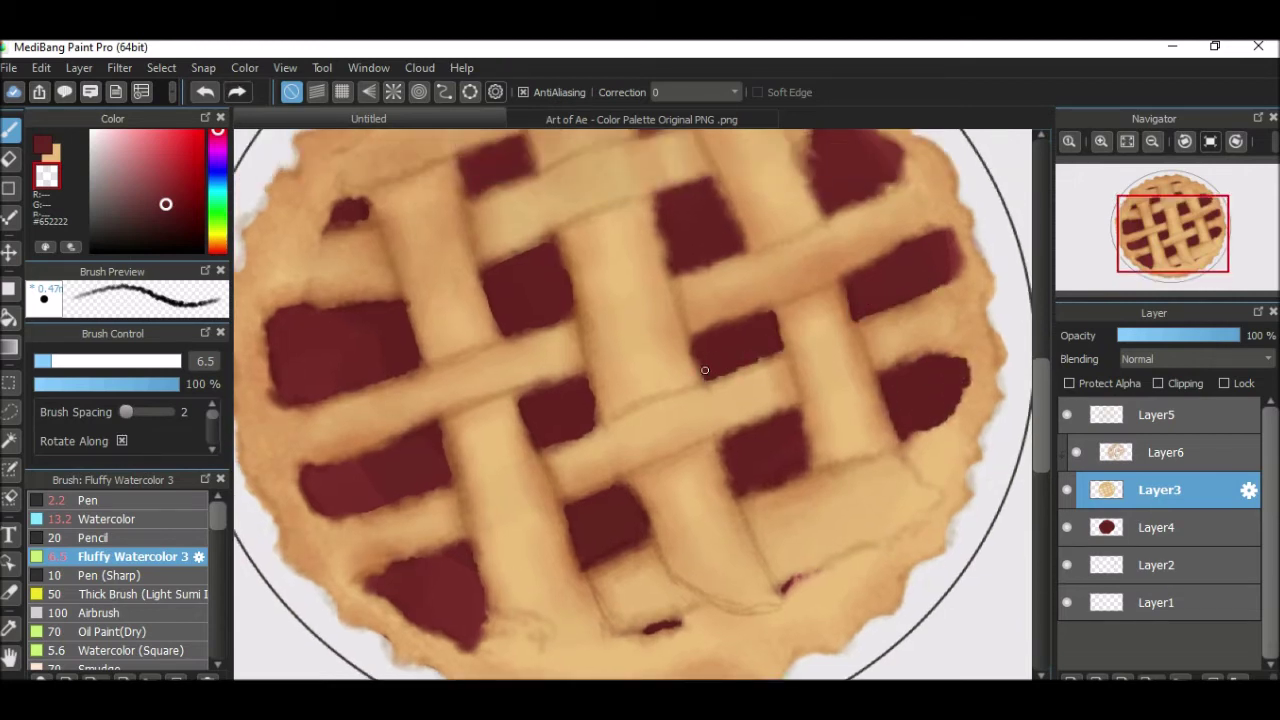
Sharpen the corners and edges of the central lattice gaps on Layer3 with the transparent size 6.5 brush
scroll(742, 361, "down", 3)
scroll(754, 325, "up", 4)
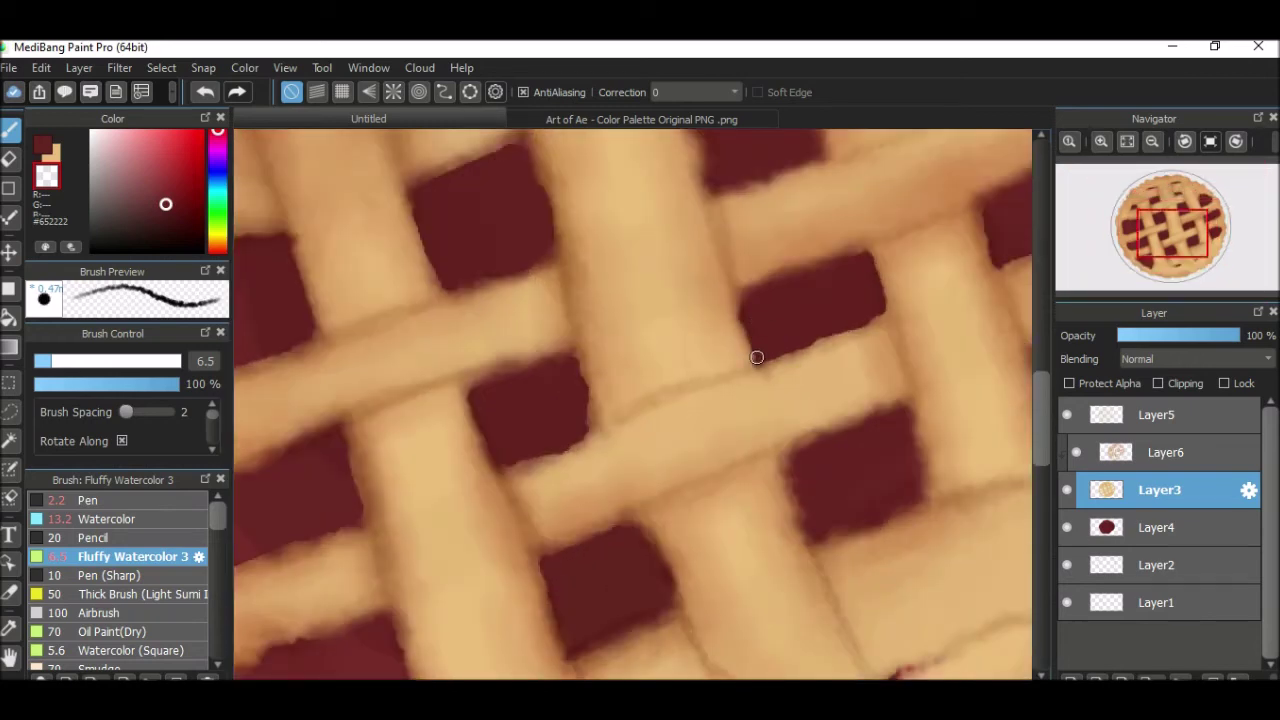
scroll(650, 436, "down", 1)
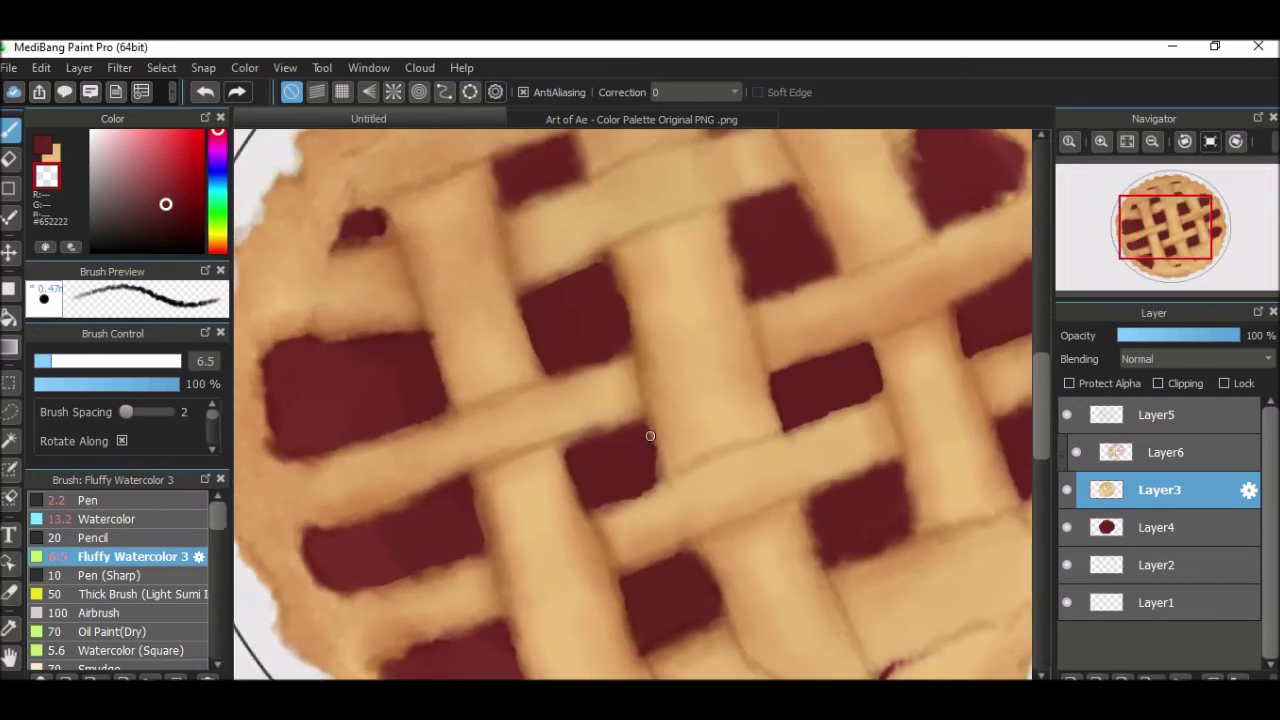
left_click_drag(742, 224, 739, 254)
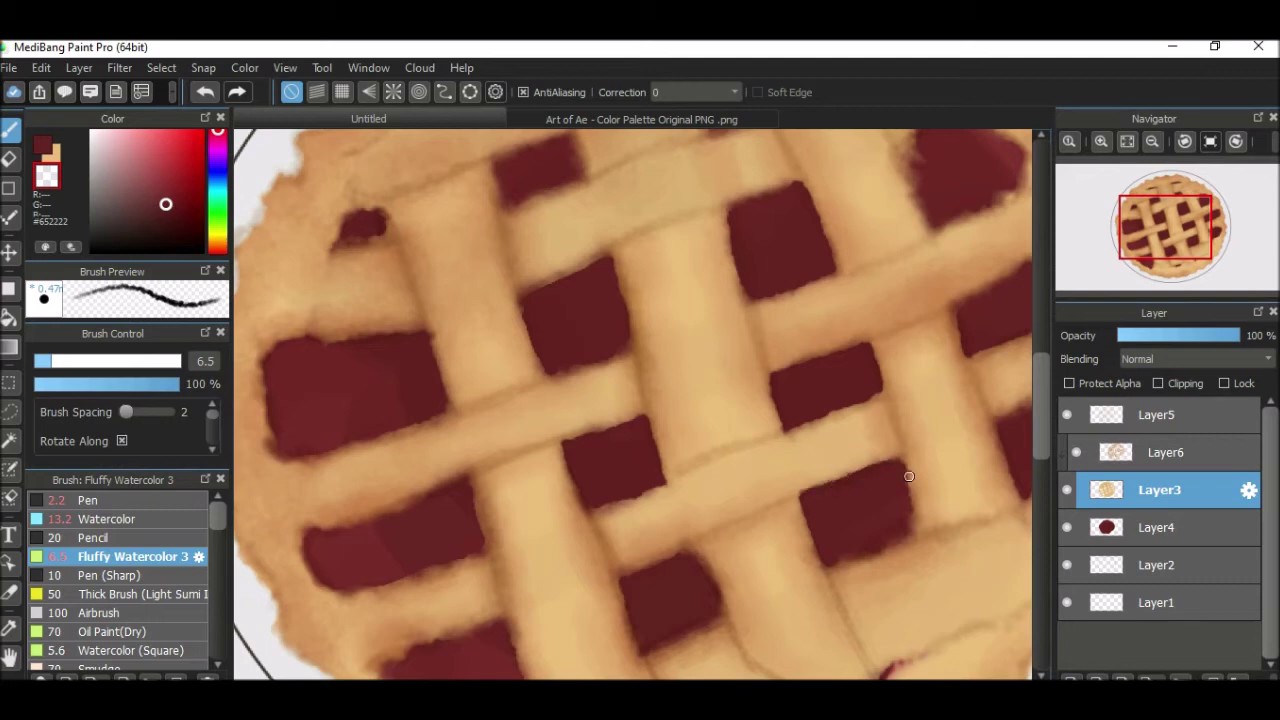
scroll(660, 586, "down", 3)
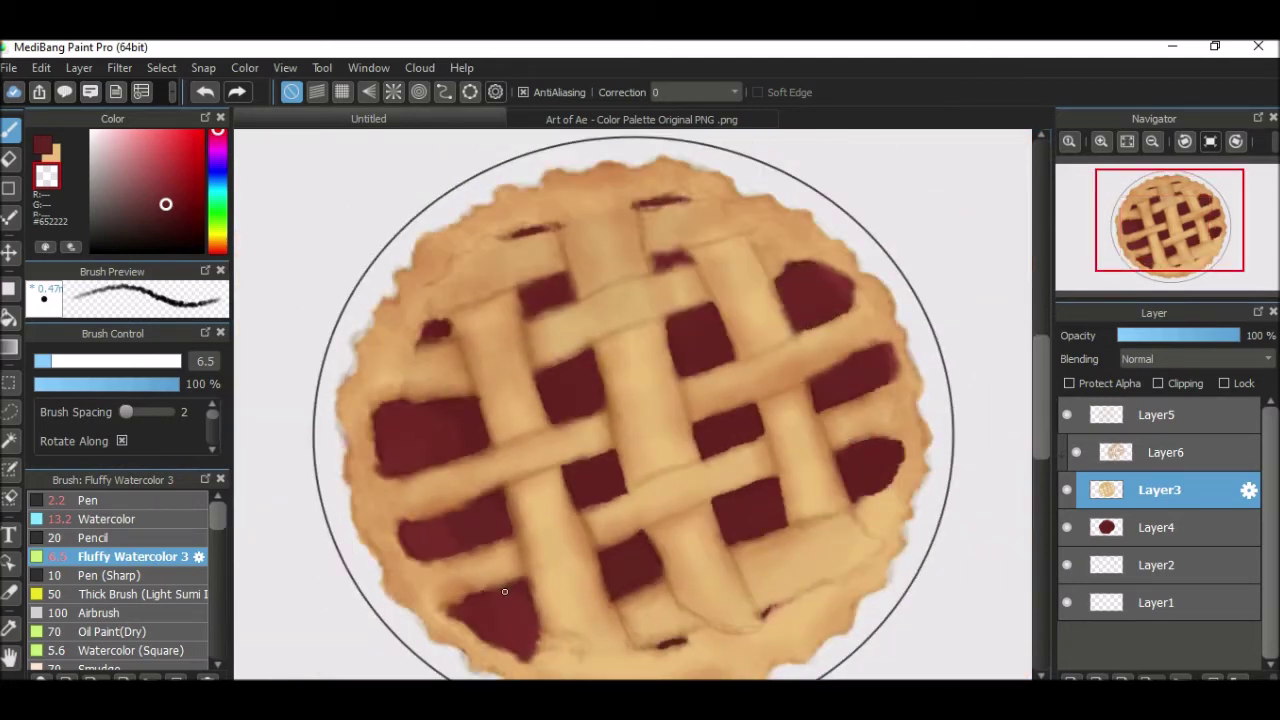
Mottle the left filling gaps with red #8E2525 on a new clipping layer above Layer4, using the Watercolor brush at size 41
left_click(352, 340, "ctrl")
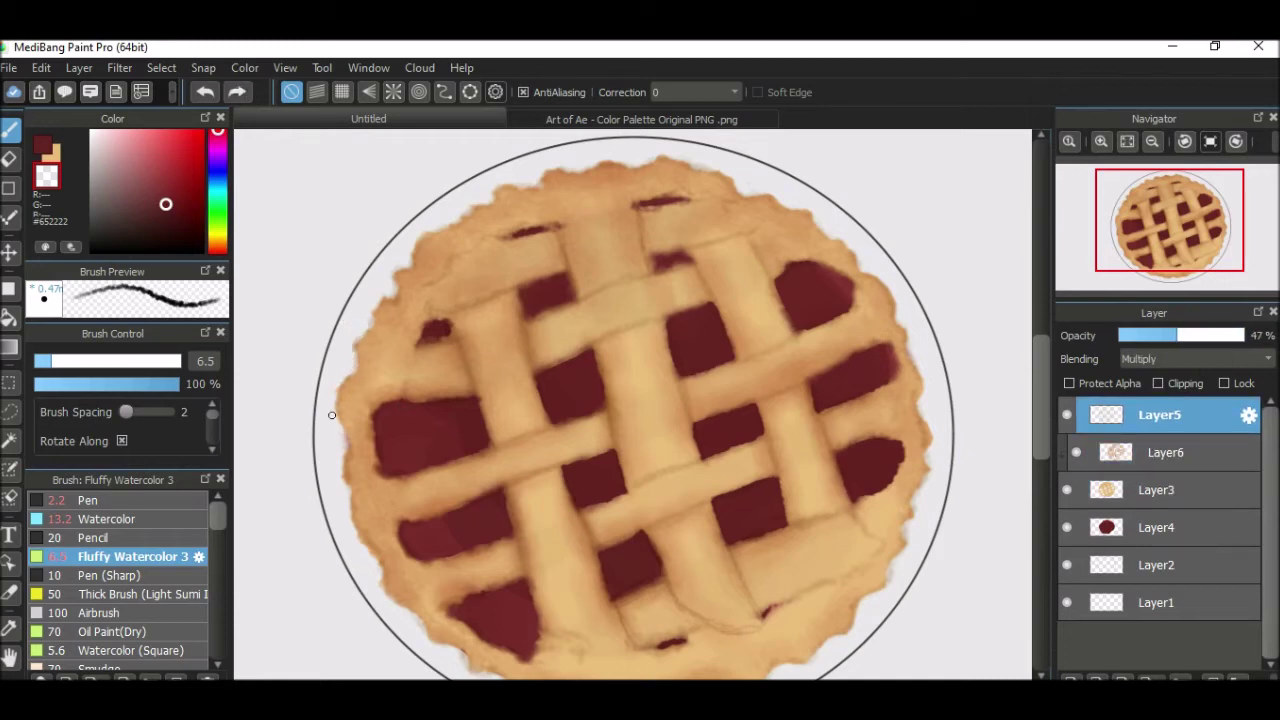
scroll(632, 405, "down", 2)
scroll(632, 405, "up", 1)
left_click(640, 200, "ctrl")
left_click(490, 380, "ctrl")
left_click(490, 380, "alt")
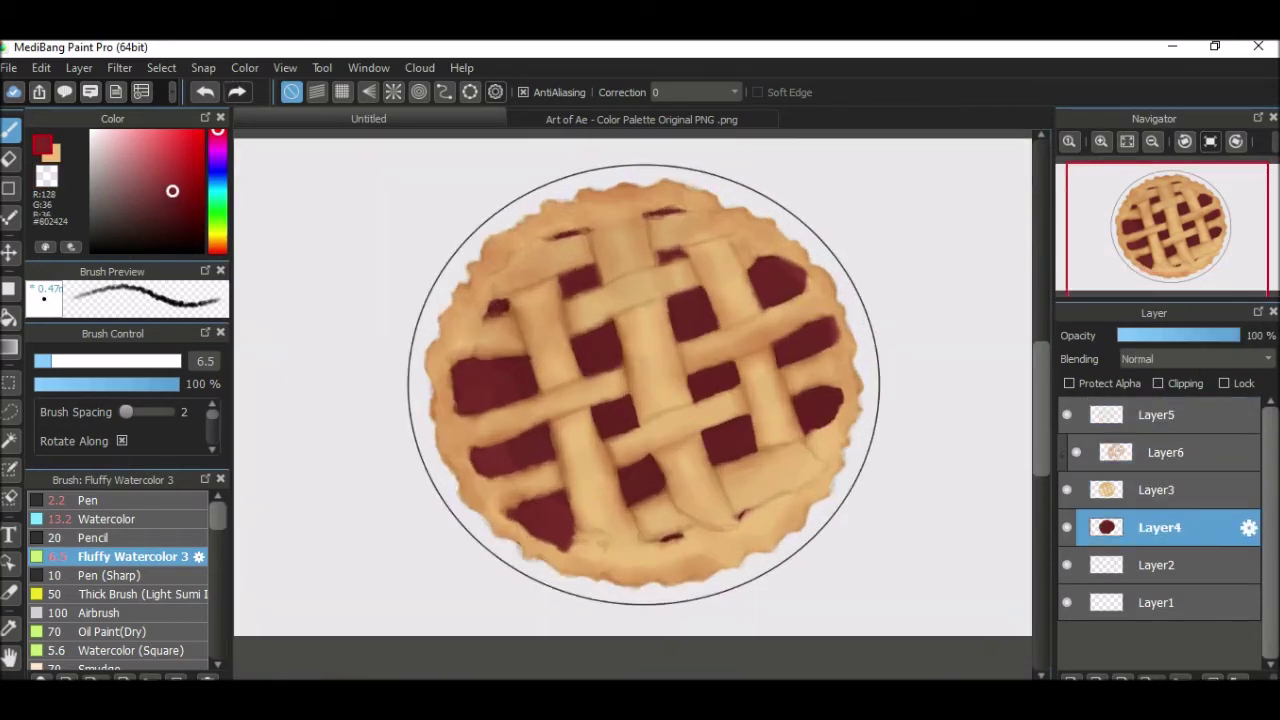
key("b")
left_click(532, 407, "alt")
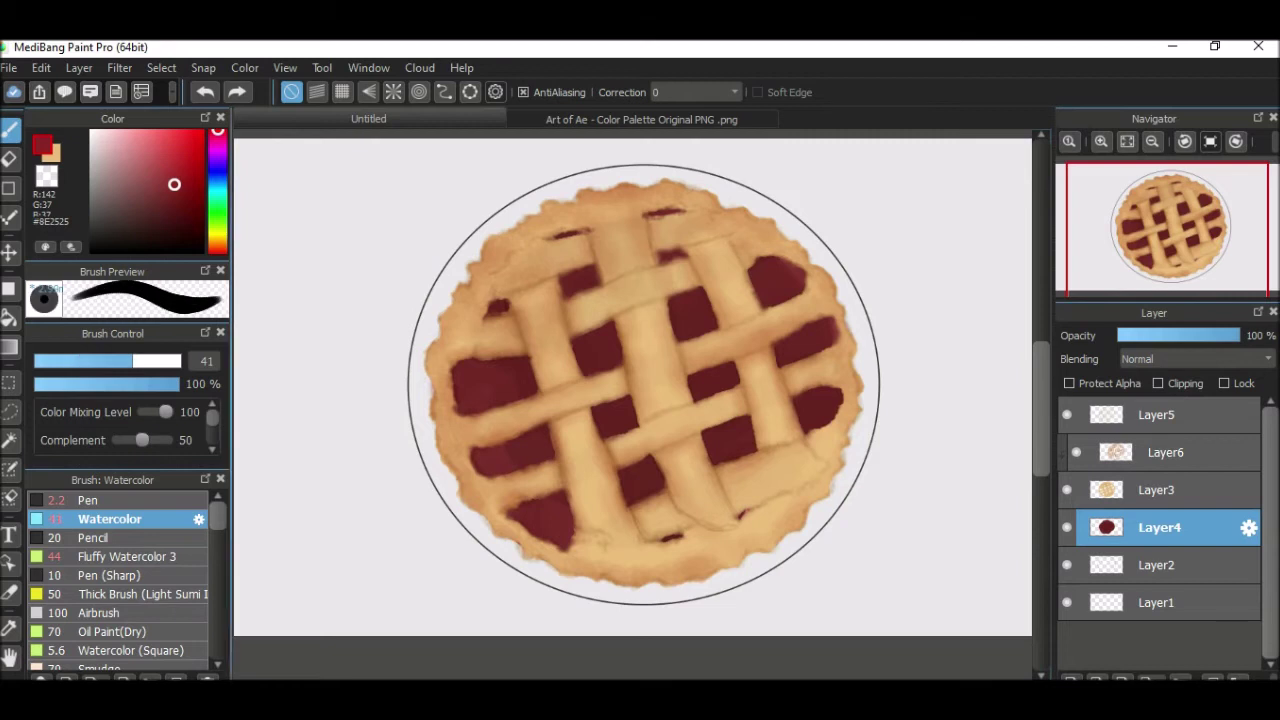
key("ctrl+shift+n")
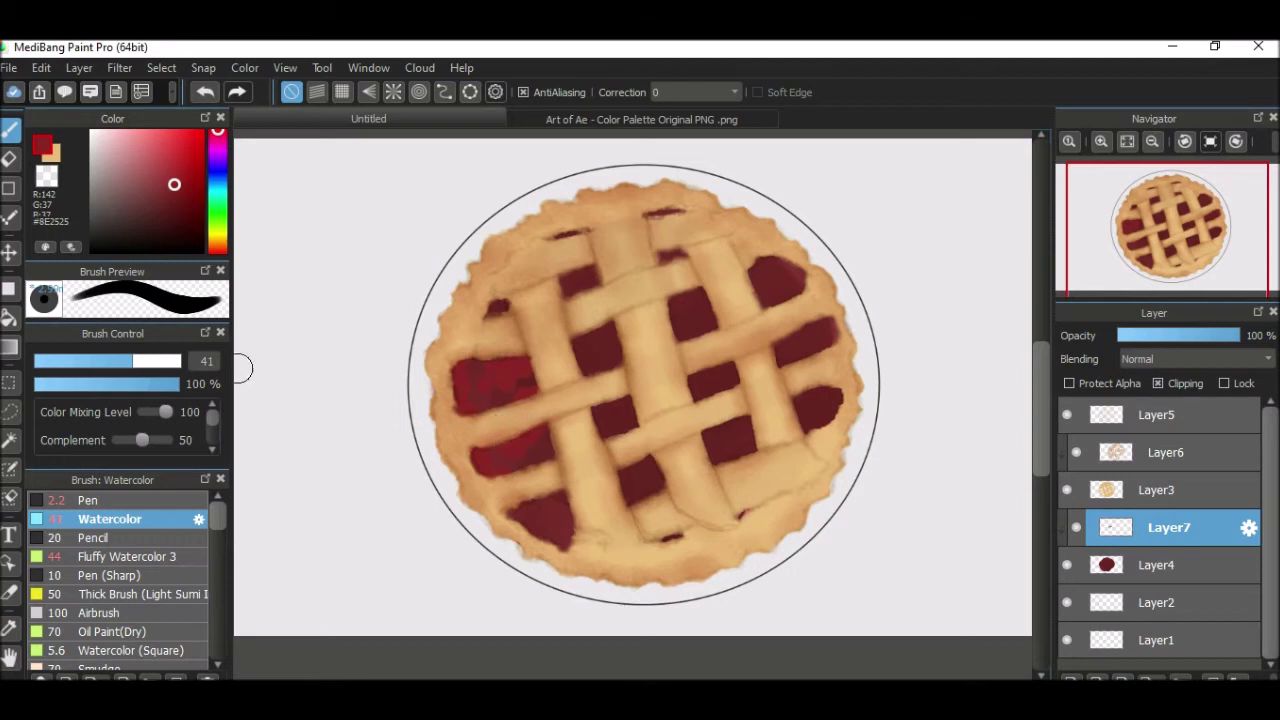
Extend the #8E2525 mottling across the remaining lattice gaps with Watercolor, lowering the brush opacity to 53% and 26%
key("5")
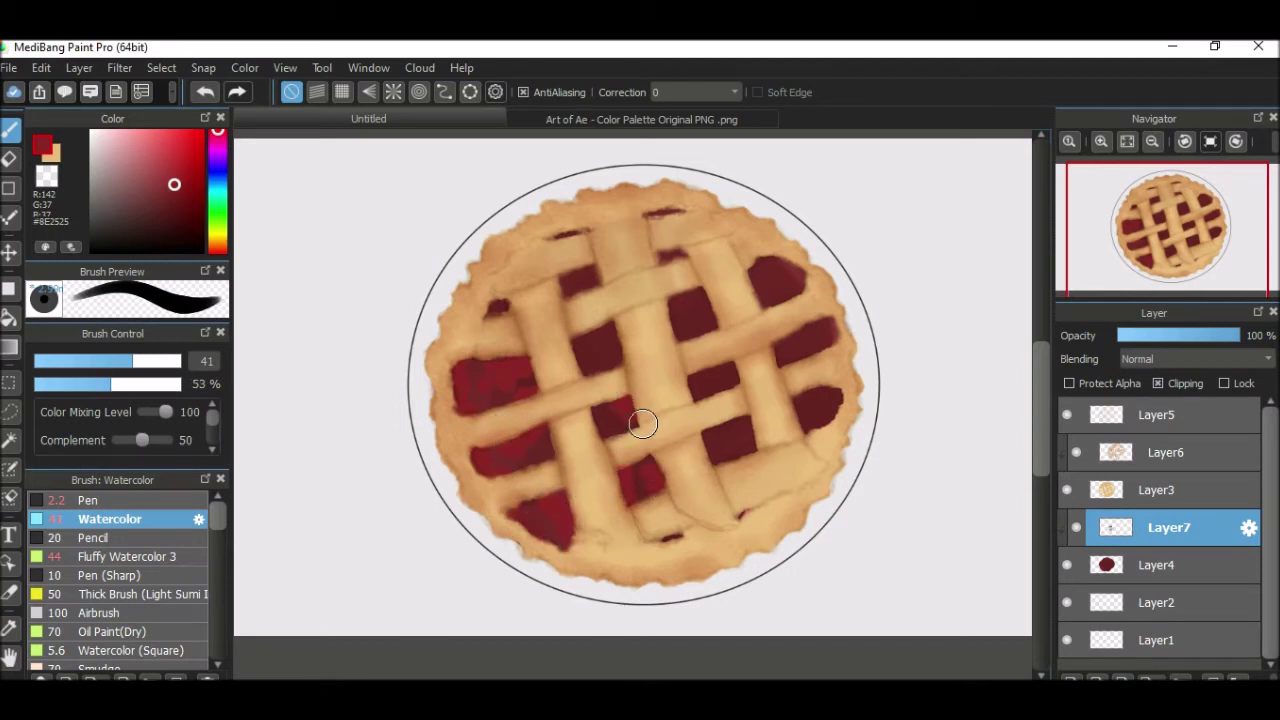
key("2")
left_click_drag(797, 419, 820, 429)
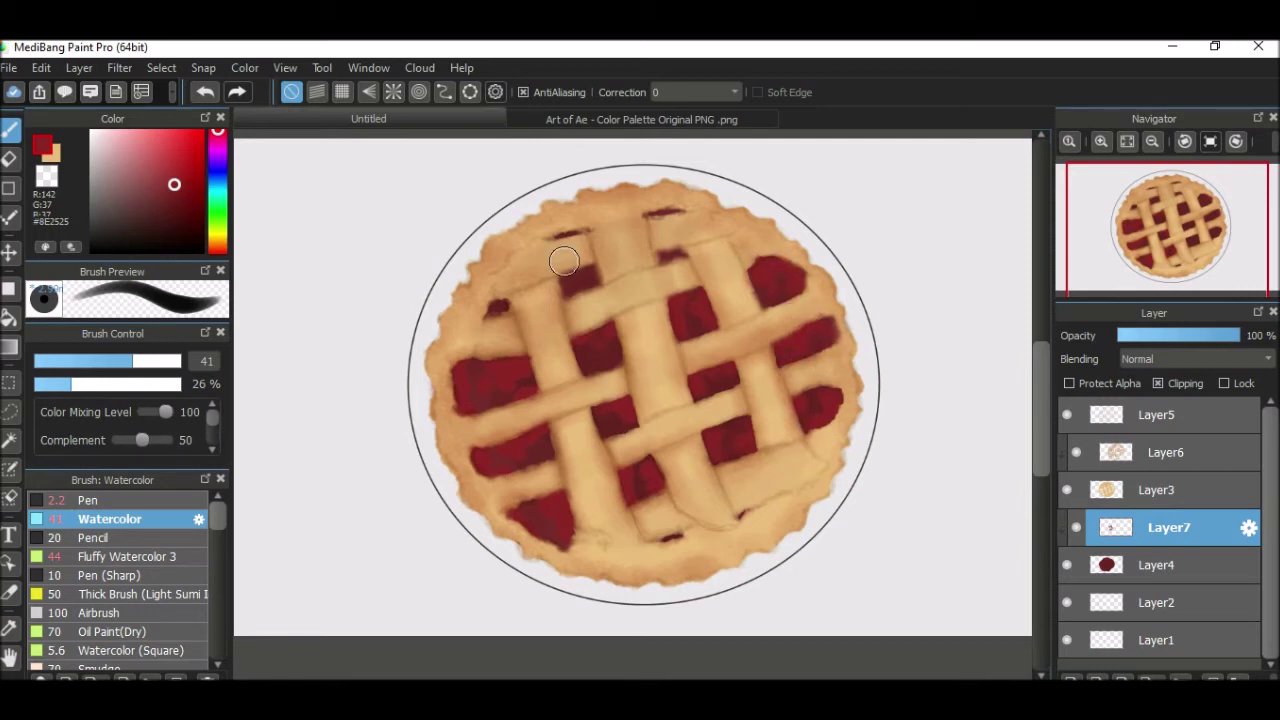
scroll(707, 255, "up", 2)
scroll(737, 286, "down", 1)
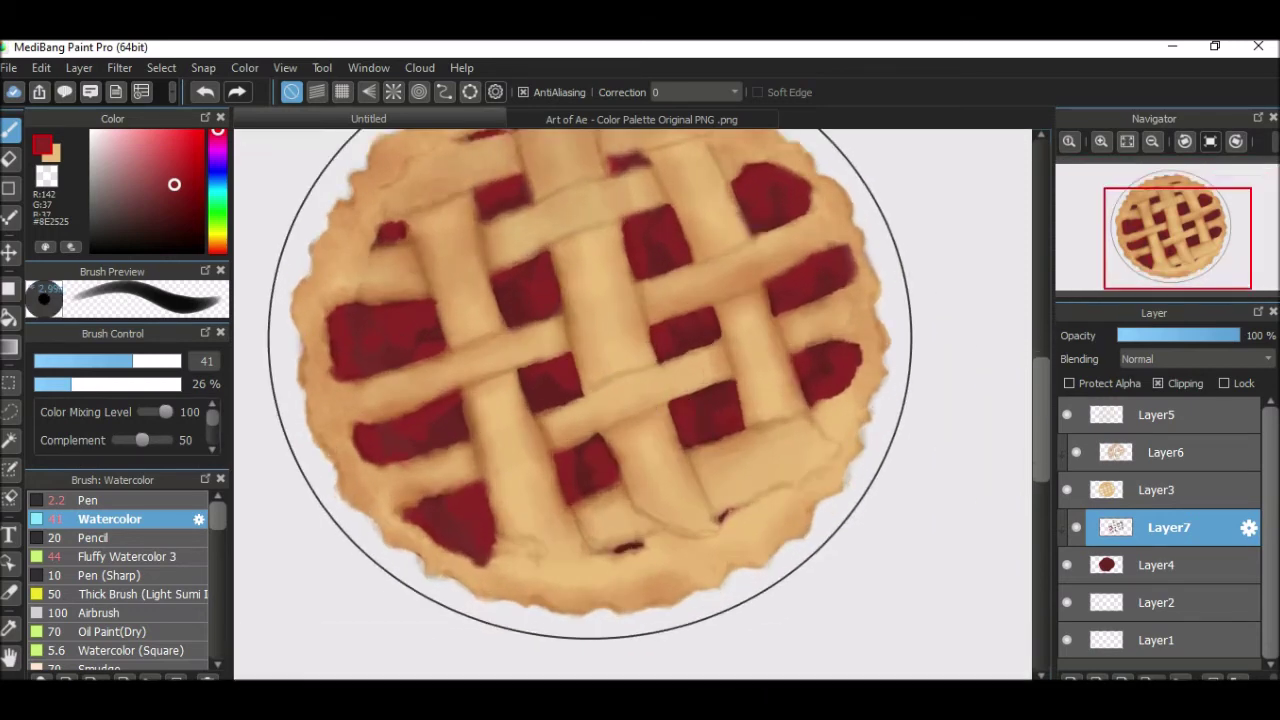
scroll(486, 528, "up", 1)
scroll(571, 449, "down", 1)
Add an unclipped layer above Layer7 and set the Watercolor brush to dark red #541515 sampled from the filling
left_click(1070, 677)
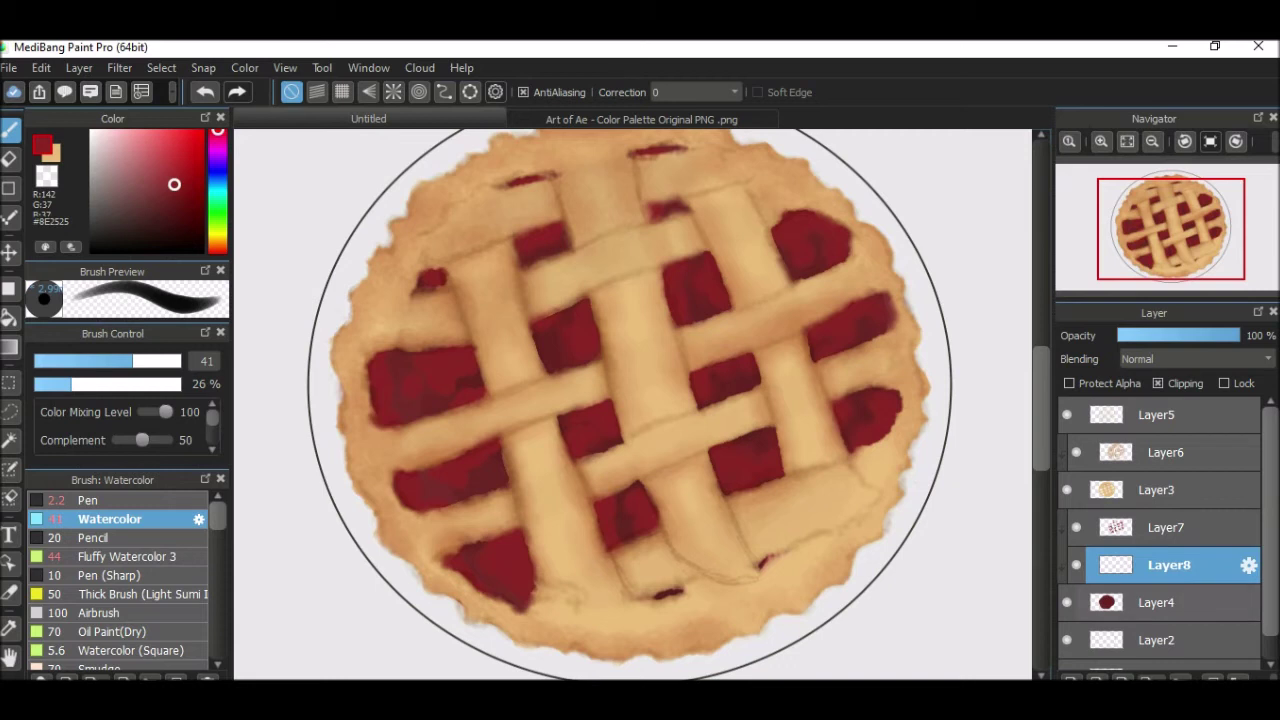
left_click(1160, 602)
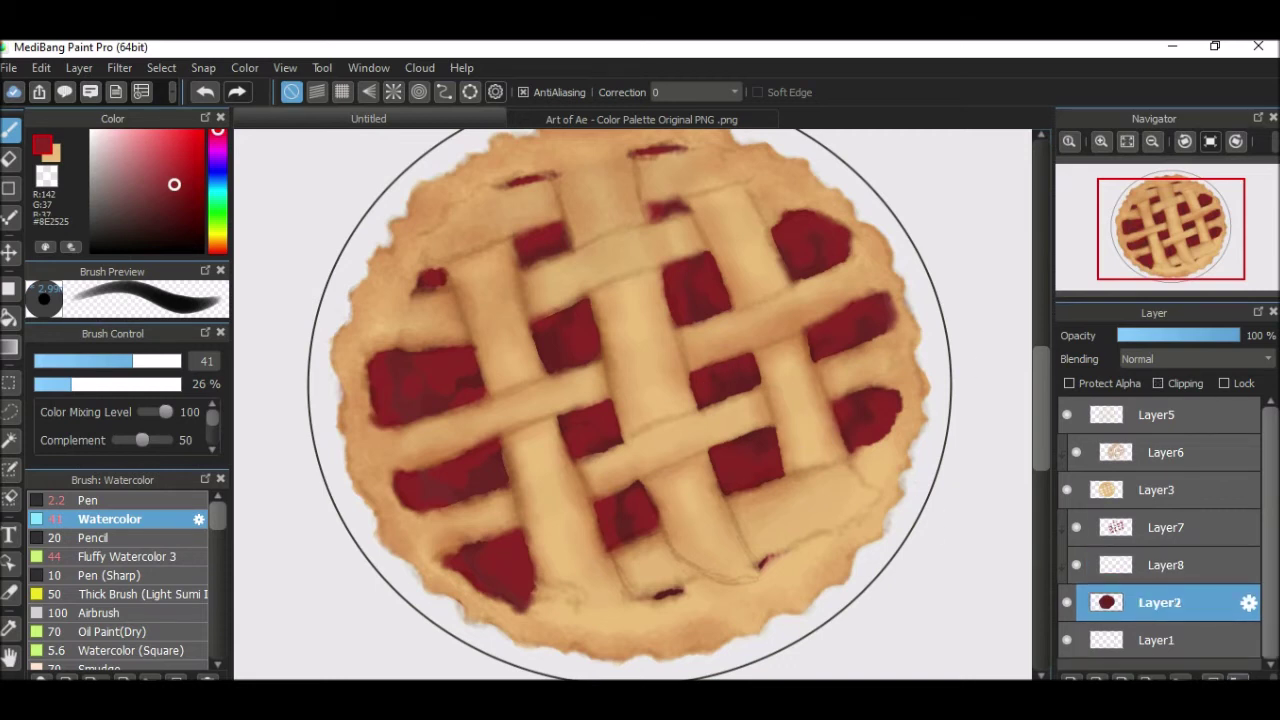
left_click(427, 395, "alt")
left_click_drag(427, 395, 631, 404)
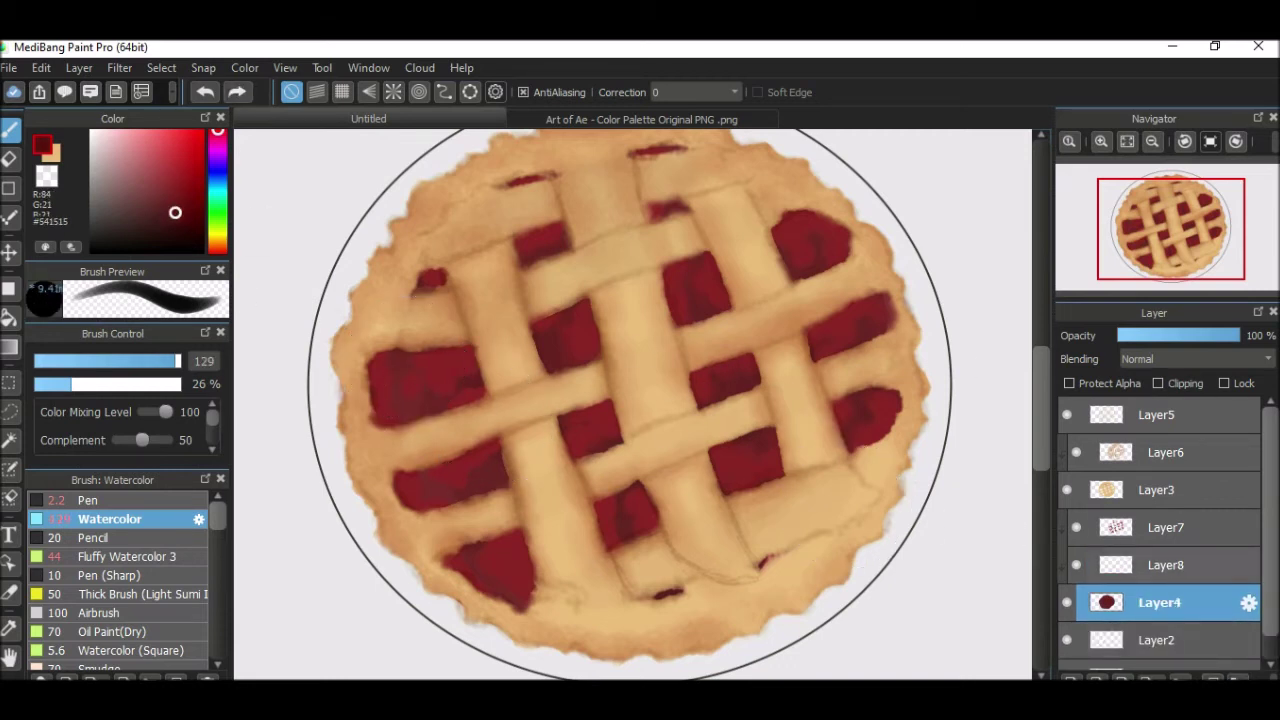
left_click(1160, 565)
key("ctrl+z")
key("ctrl+z")
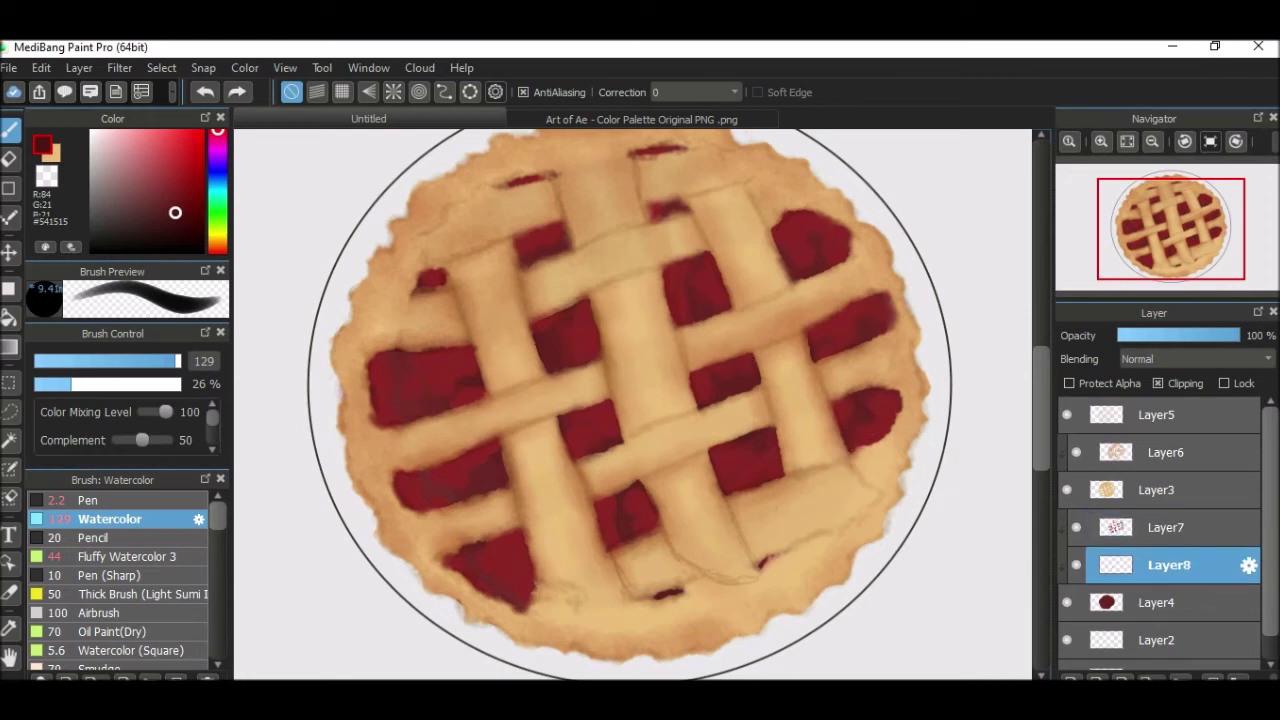
key("ctrl+z")
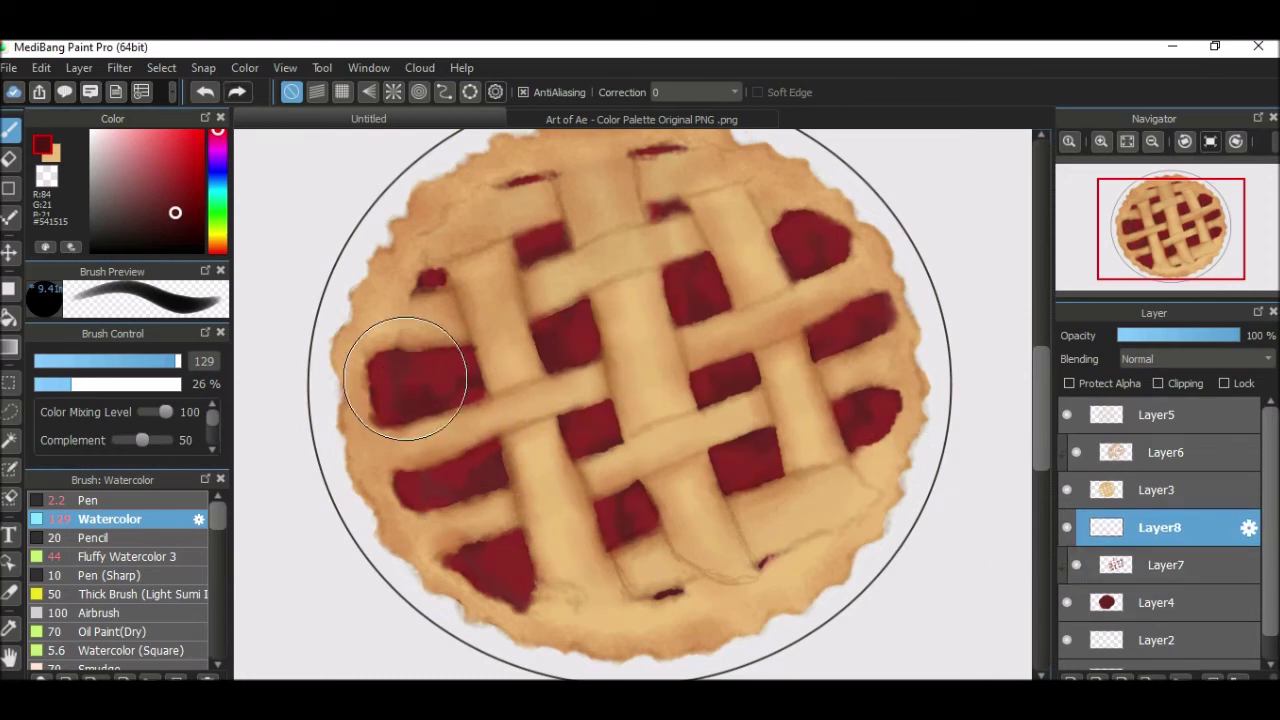
Shade the filling in the lattice gaps on Layer8 with dark red #541515, using Watercolor at size 53 and 26% opacity
key("bracketleft")
key("bracketleft")
key("bracketleft")
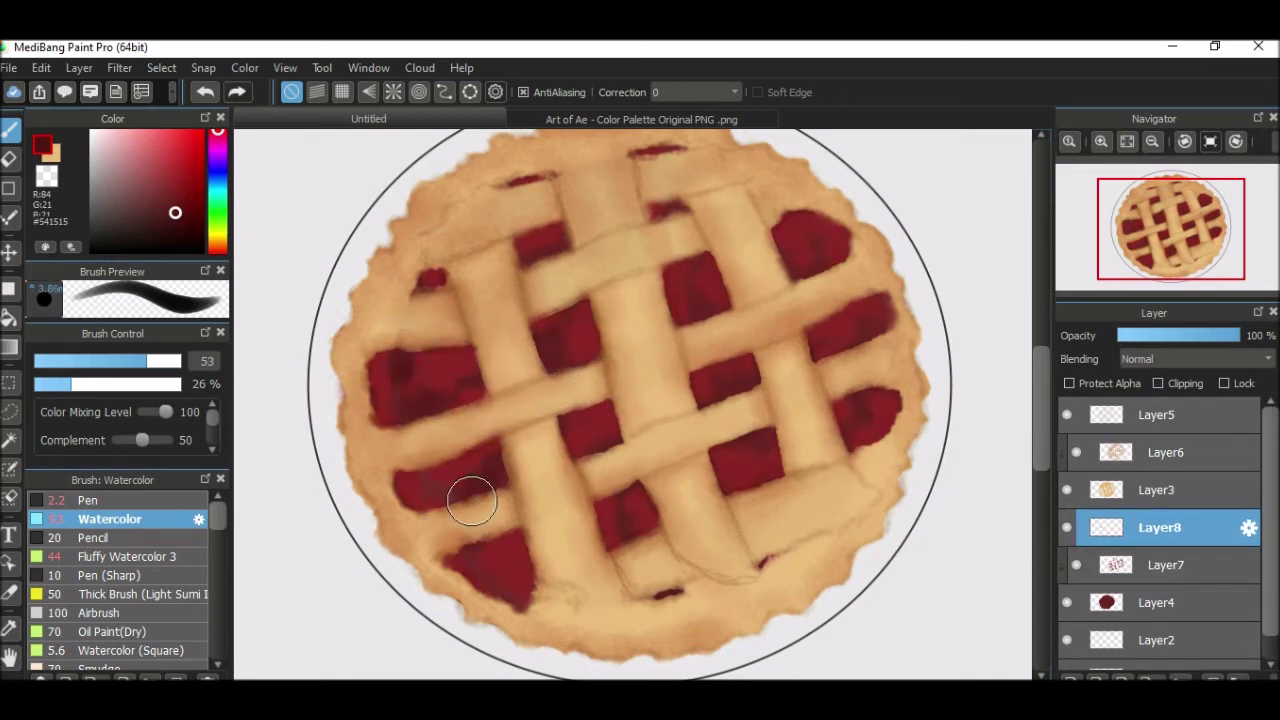
left_click_drag(471, 500, 466, 466)
left_click_drag(588, 363, 594, 436)
left_click_drag(698, 376, 737, 380)
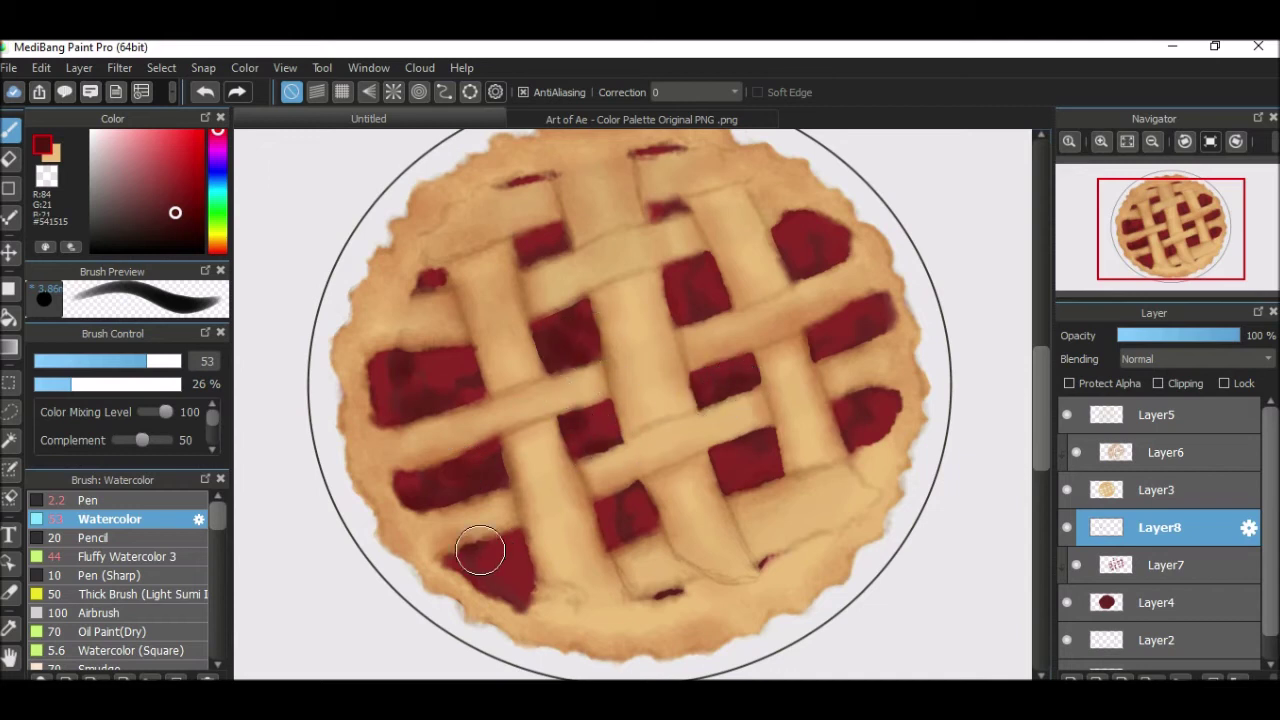
left_click_drag(477, 546, 498, 598)
left_click_drag(854, 351, 846, 423)
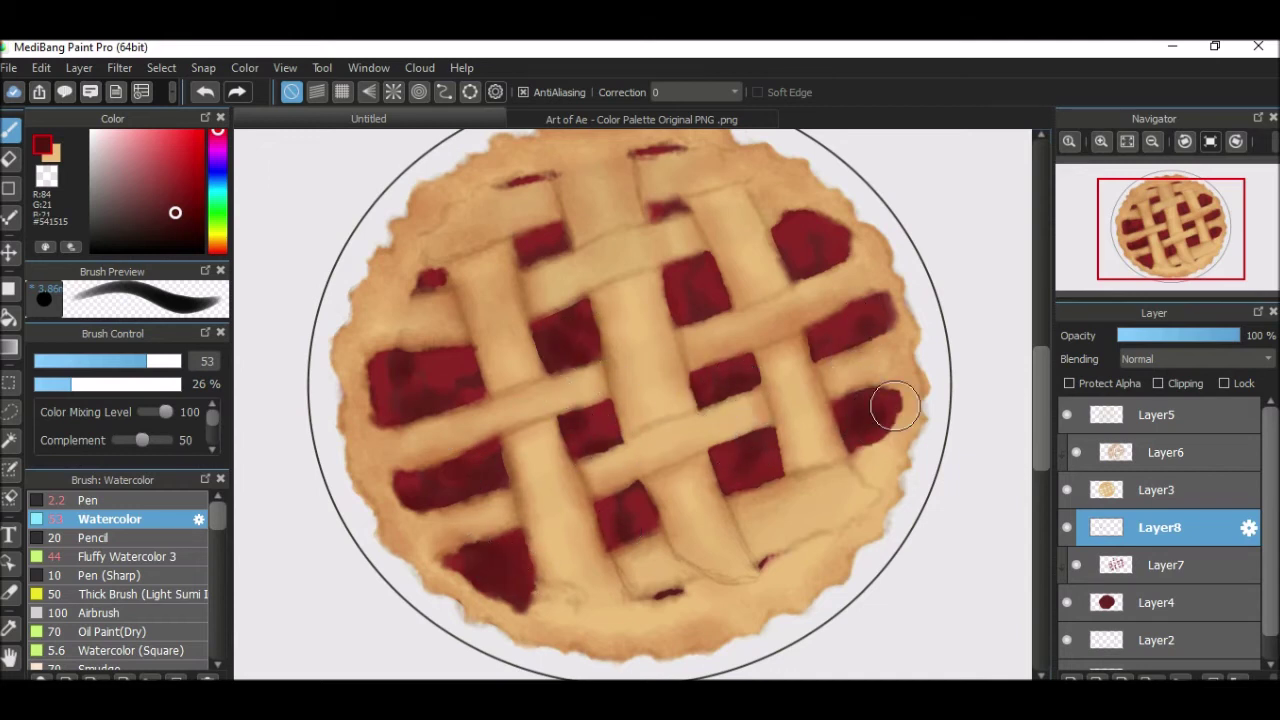
left_click_drag(431, 360, 395, 380)
scroll(674, 400, "down", 2)
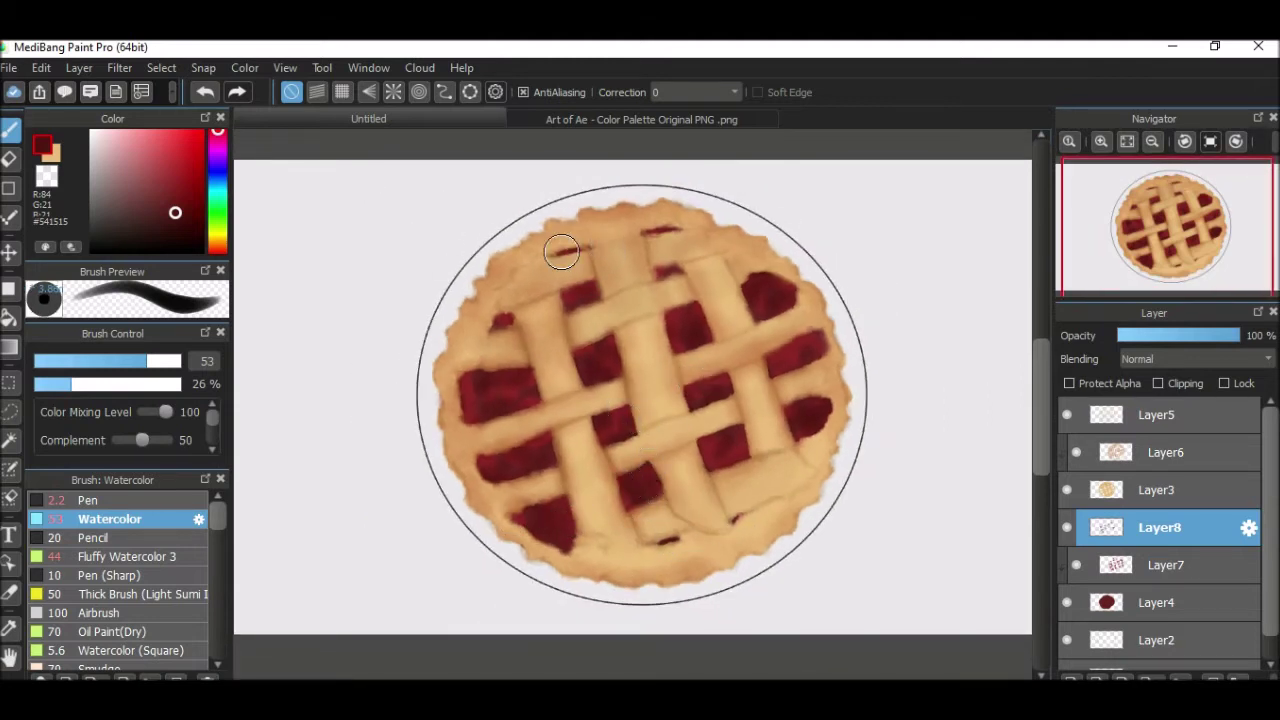
scroll(639, 231, "up", 1)
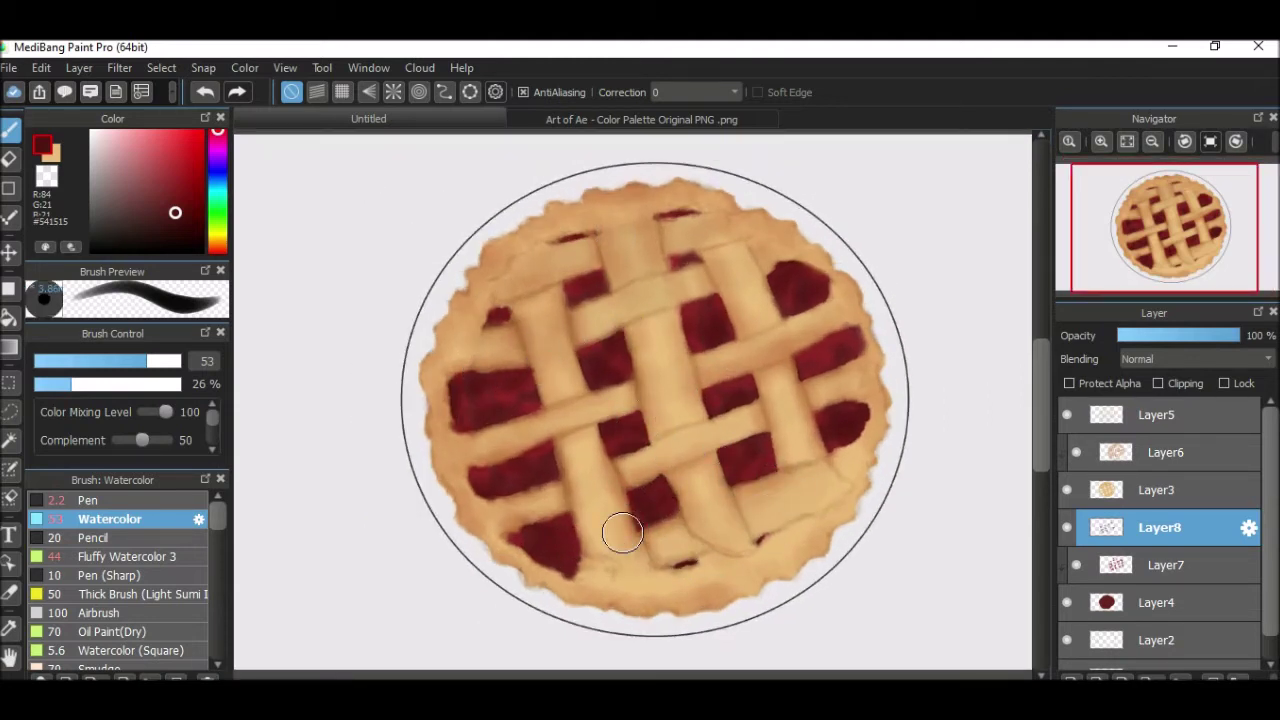
Paint light grey #BAB7B7 highlights in the large left gap on a new layer above Layer8, using Watercolor at size 8.6
key("ctrl+shift+n")
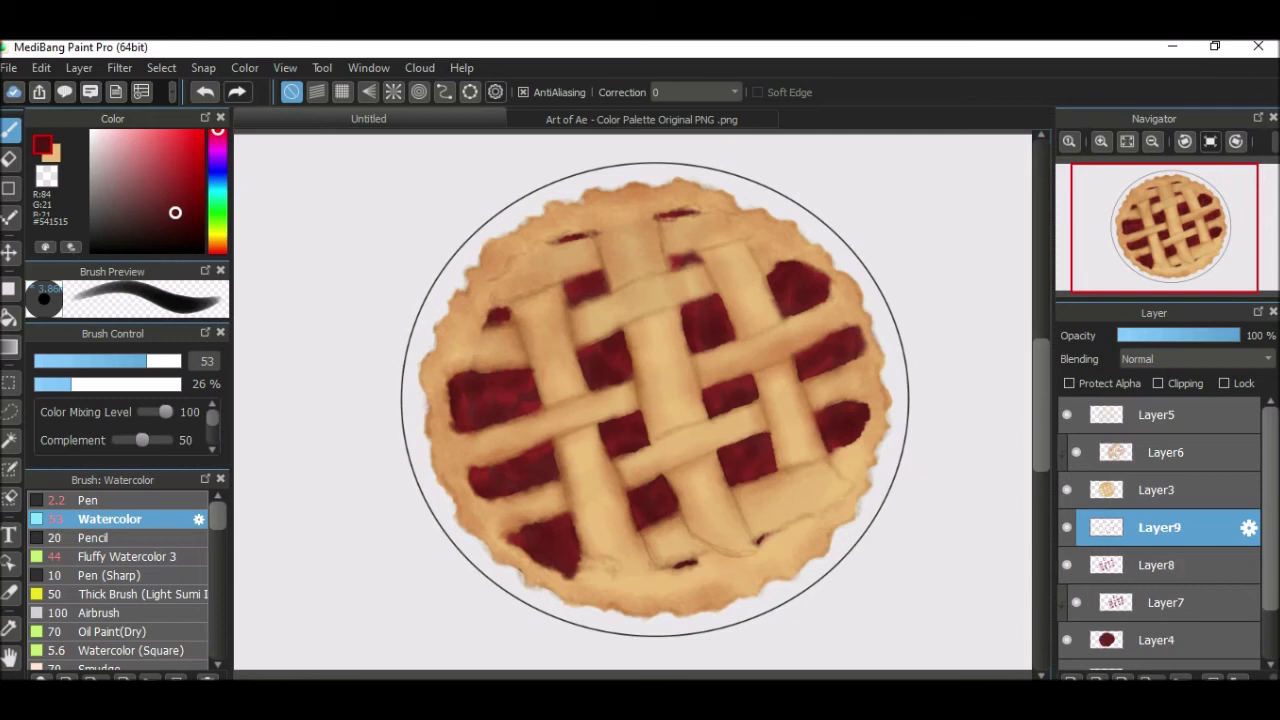
key("bracketleft")
key("bracketleft")
key("bracketleft")
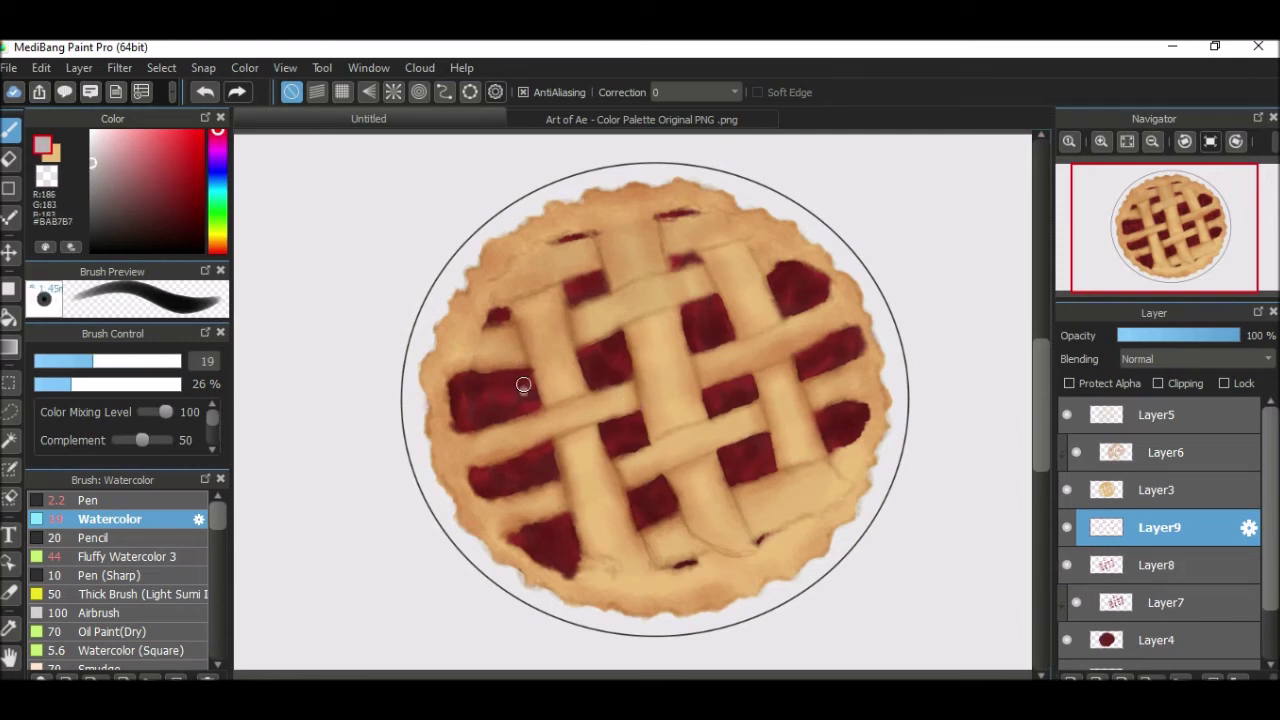
key("bracketleft")
key("bracketleft")
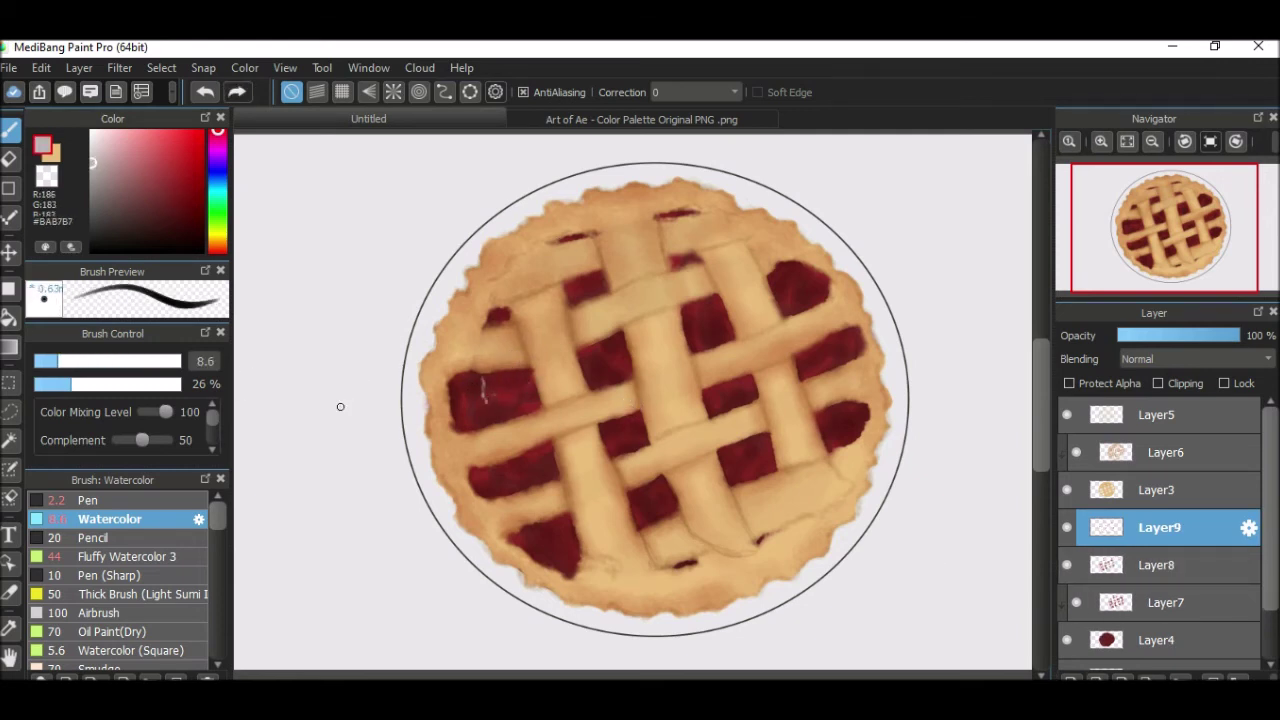
Brighten the glints in the large left gap with #DBD7D7 and white #FFFFFF, using Fluffy Watercolor 3 at size 10.5
key("p")
key("w")
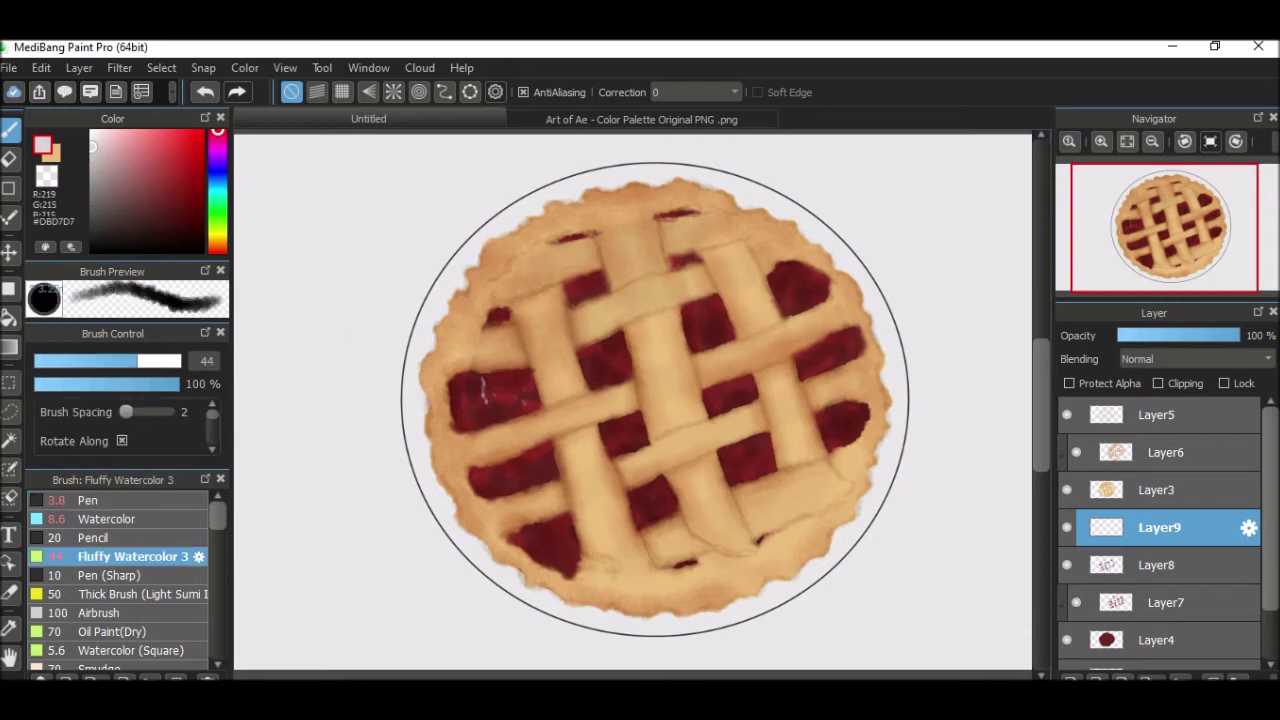
key("bracketleft")
left_click_drag(515, 400, 524, 408)
left_click(520, 400, "alt")
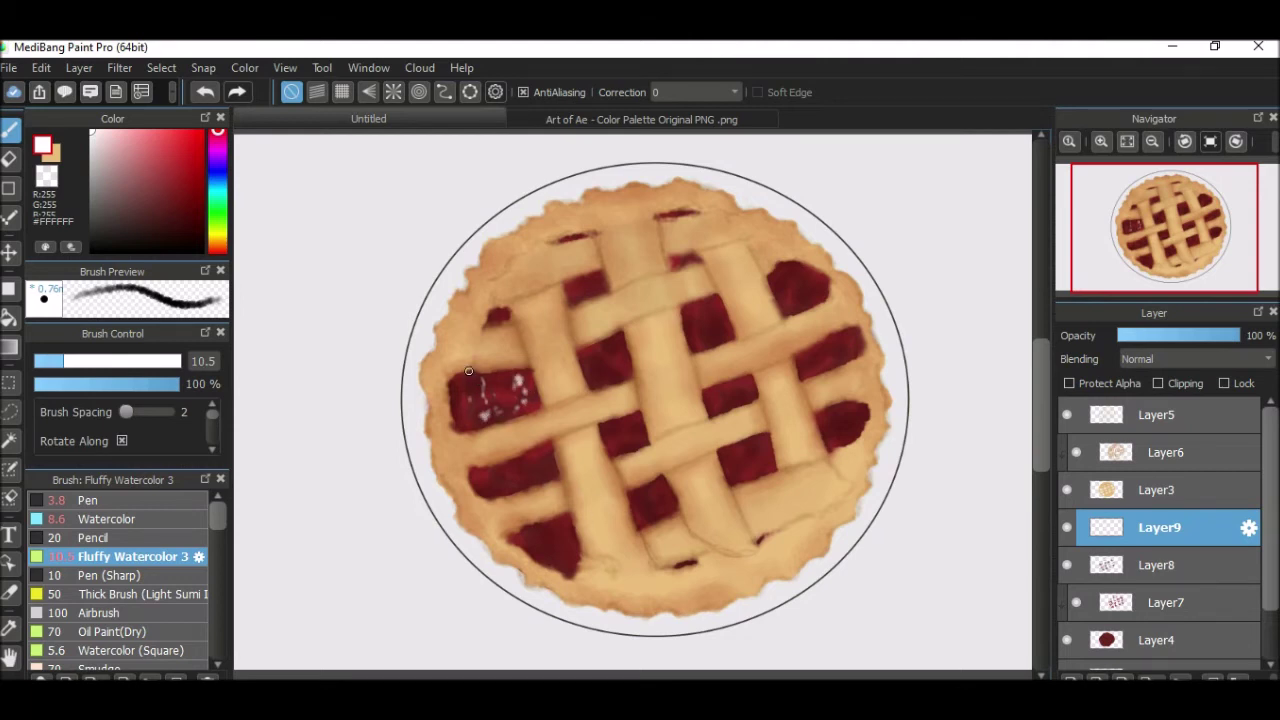
Draw fine white glints in the lower left gaps on Layer9 with Fluffy Watercolor 3 at size 2.2
key("bracketleft")
key("bracketleft")
key("bracketleft")
key("bracketleft")
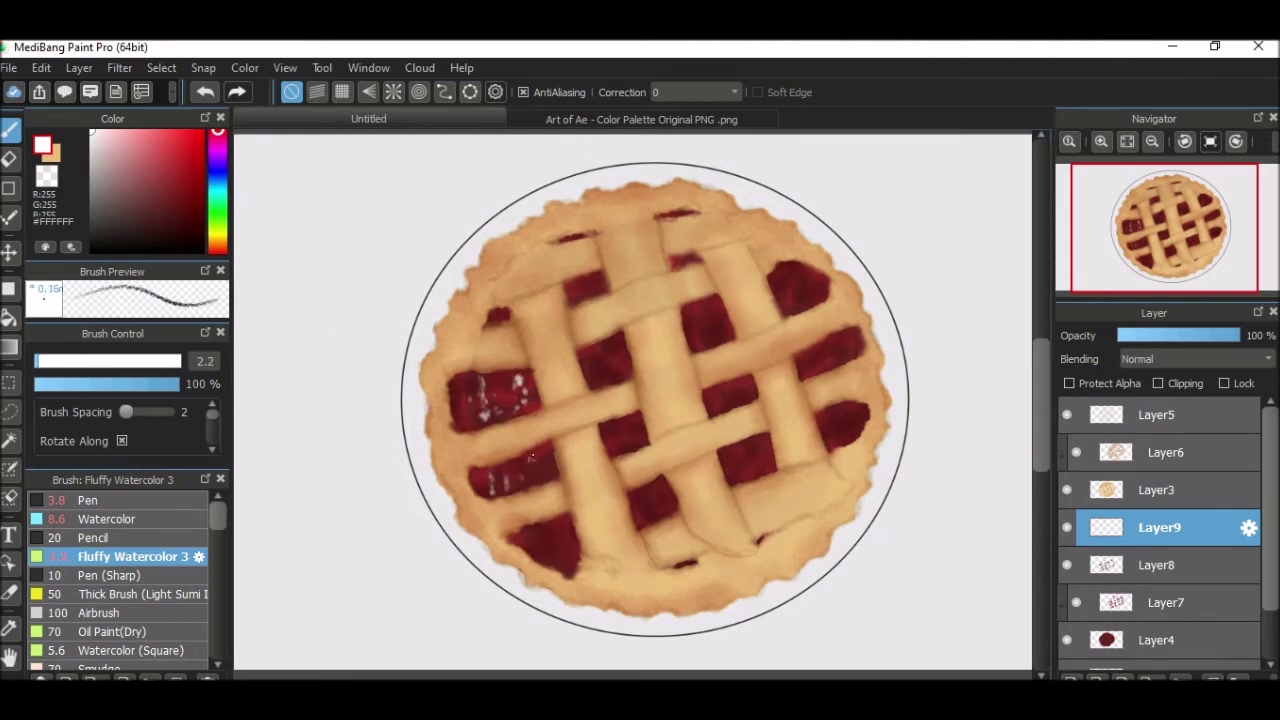
left_click(1197, 358)
scroll(1160, 450, "up", 1)
key("Escape")
Scatter white specks in the bottom central gap with the Splatter (watercolor) brush, reducing its size from 58 to 5.6
scroll(120, 580, "down", 5)
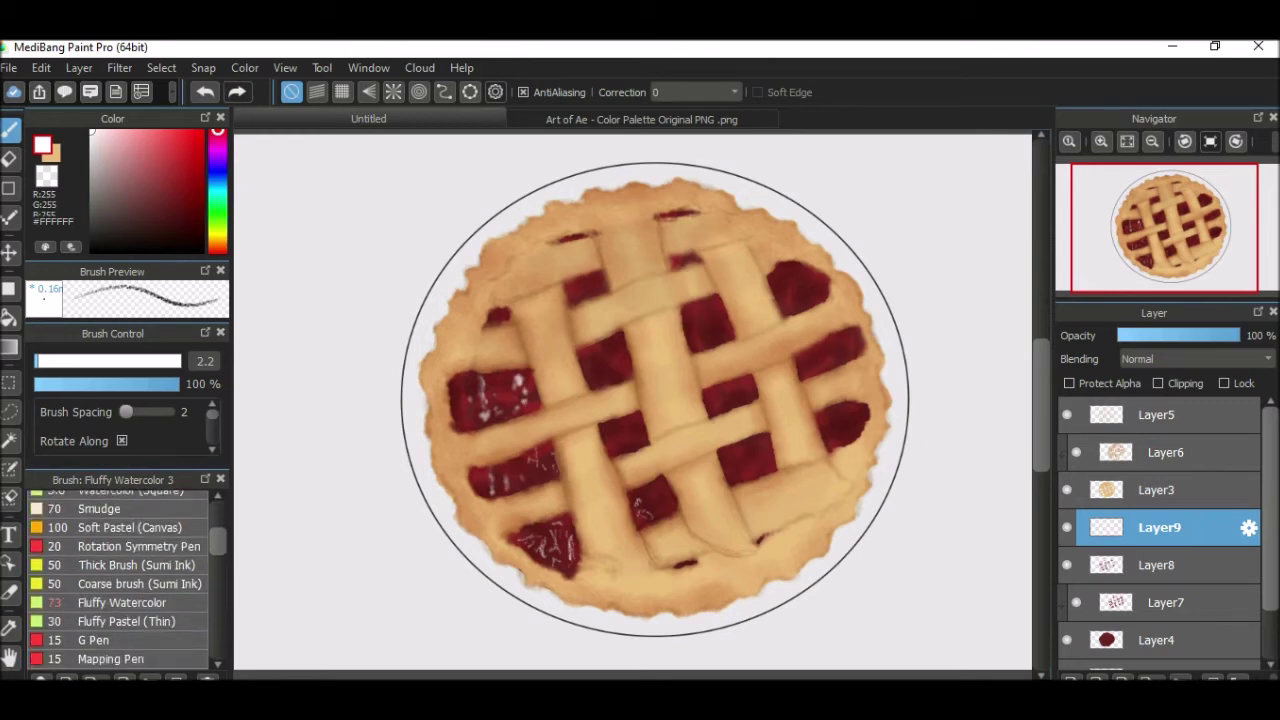
double_click(140, 634)
key("Escape")
key("bracketleft")
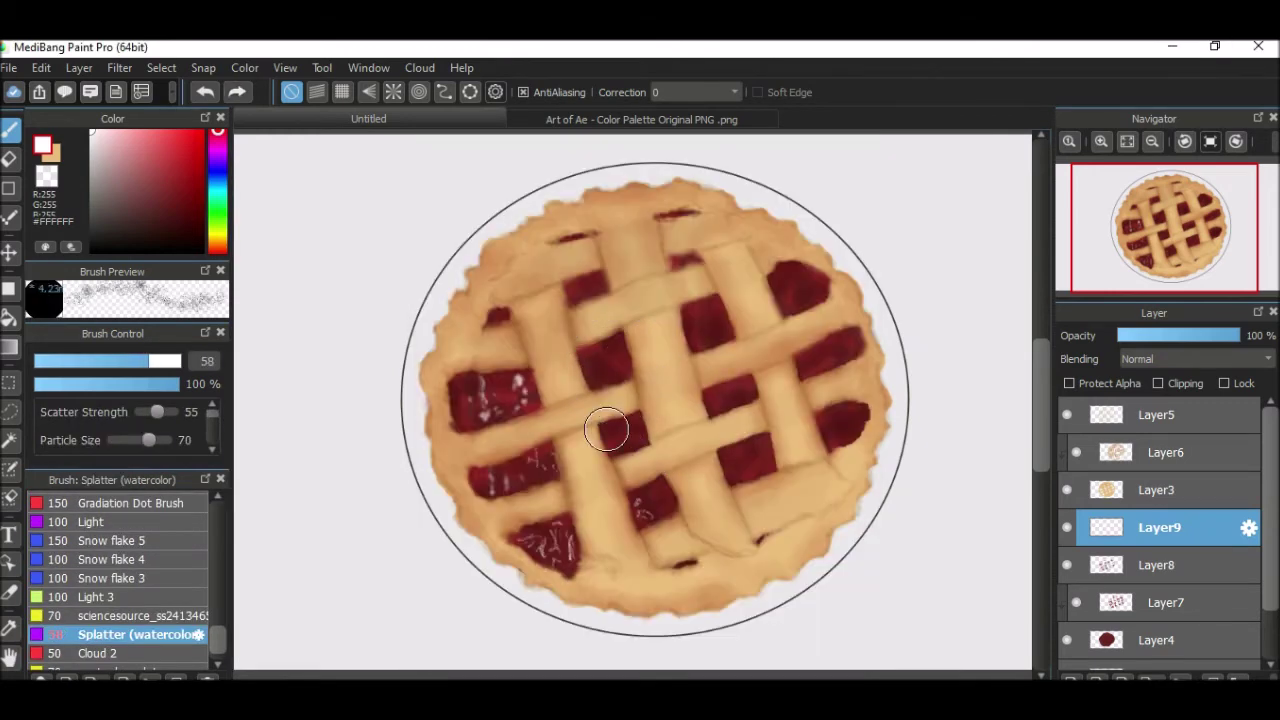
left_click_drag(670, 515, 647, 513)
key("bracketleft")
key("bracketleft")
key("bracketleft")
key("bracketleft")
key("bracketleft")
key("bracketleft")
key("bracketleft")
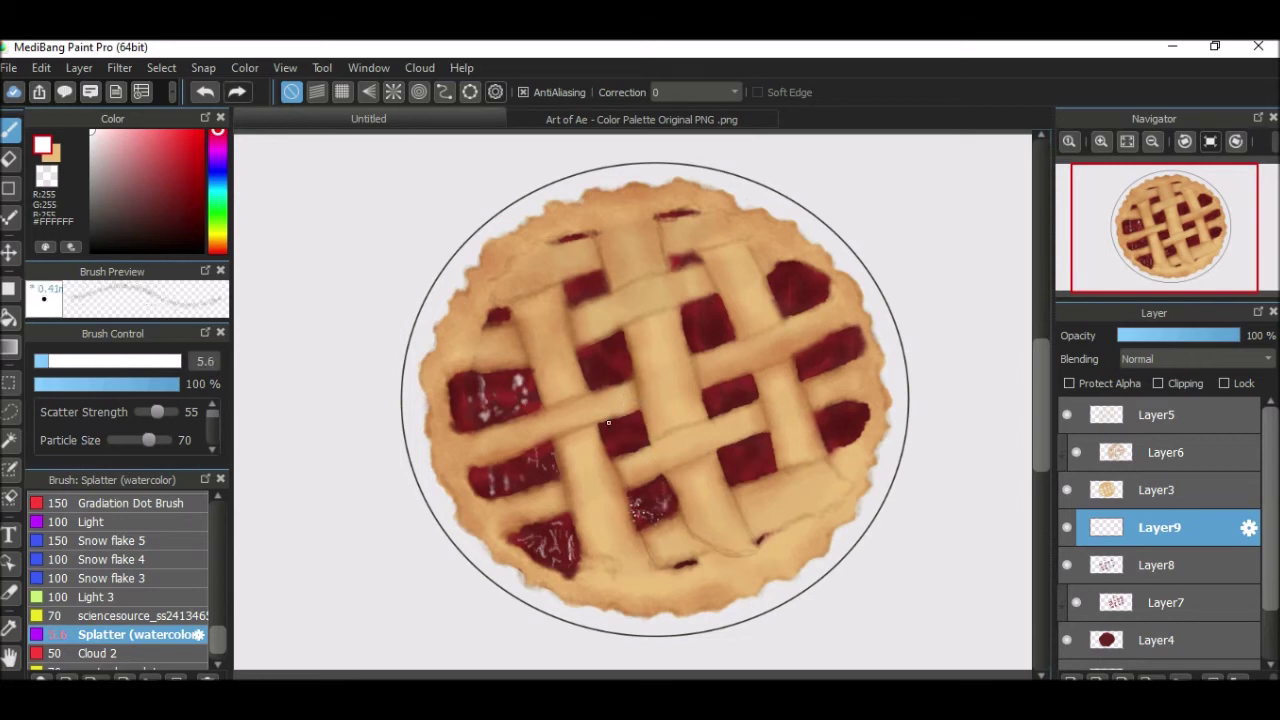
Draw white glints in the central and right gaps with Pen at size 3.8 and speckle the right gaps with Splatter at size 28
key("p")
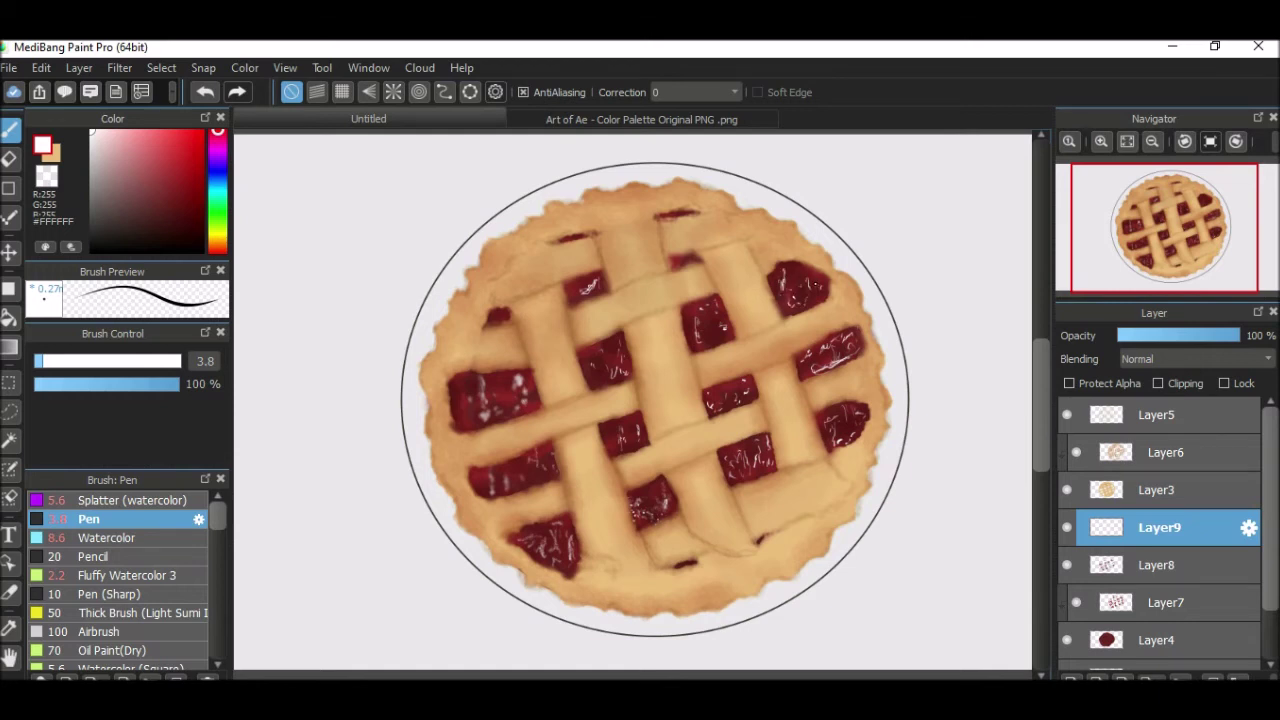
left_click(130, 500)
mouse_move(797, 284)
left_mouse_down()
mouse_move(845, 350)
mouse_move(814, 305)
left_mouse_up()
key("ctrl+z")
left_click_drag(850, 412, 846, 444)
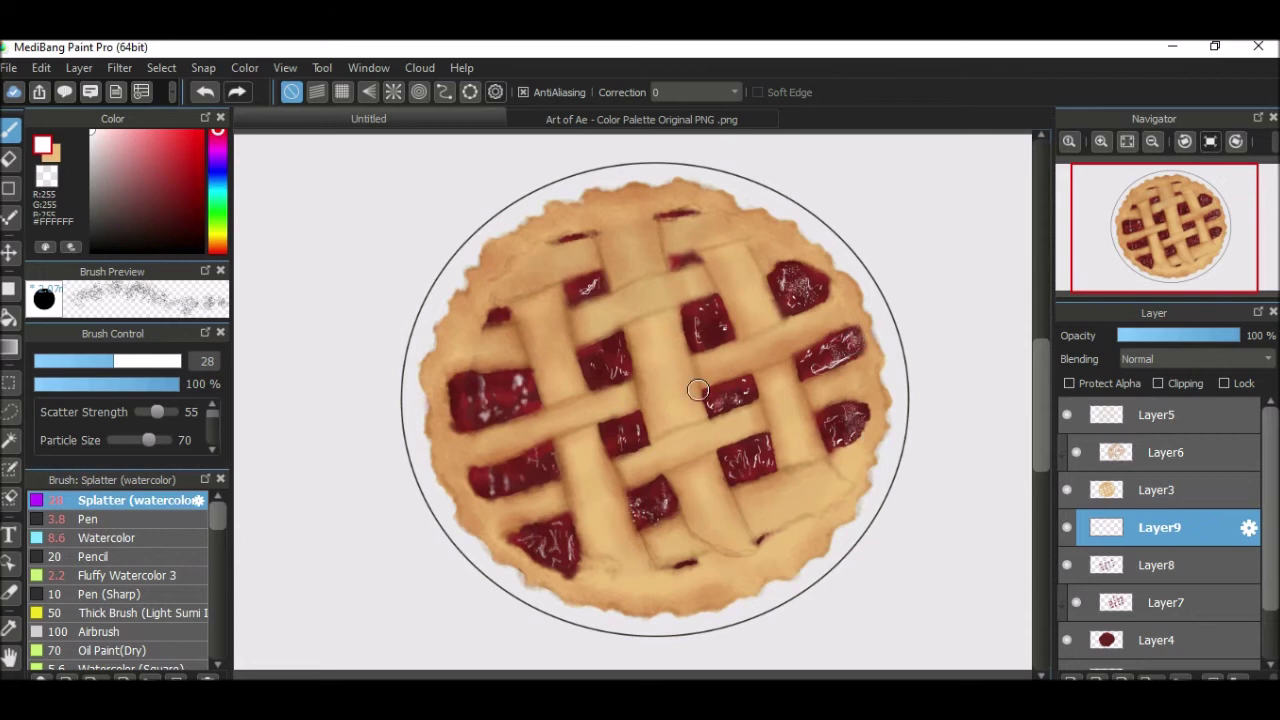
Dust the left lattice strips with white specks on a new clipping layer above Layer3, using Splatter at size 53
key("ctrl+shift+n")
key("bracketright")
key("bracketright")
key("bracketright")
key("bracketright")
key("bracketright")
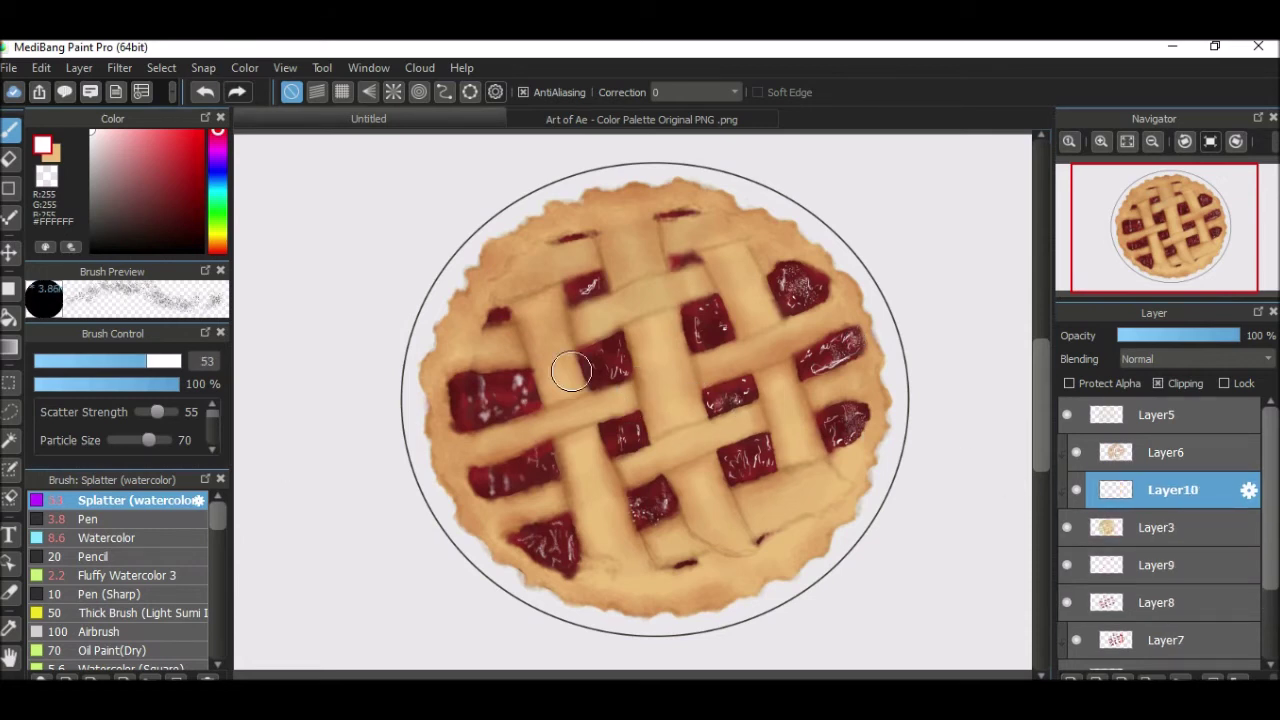
left_click_drag(445, 450, 526, 437)
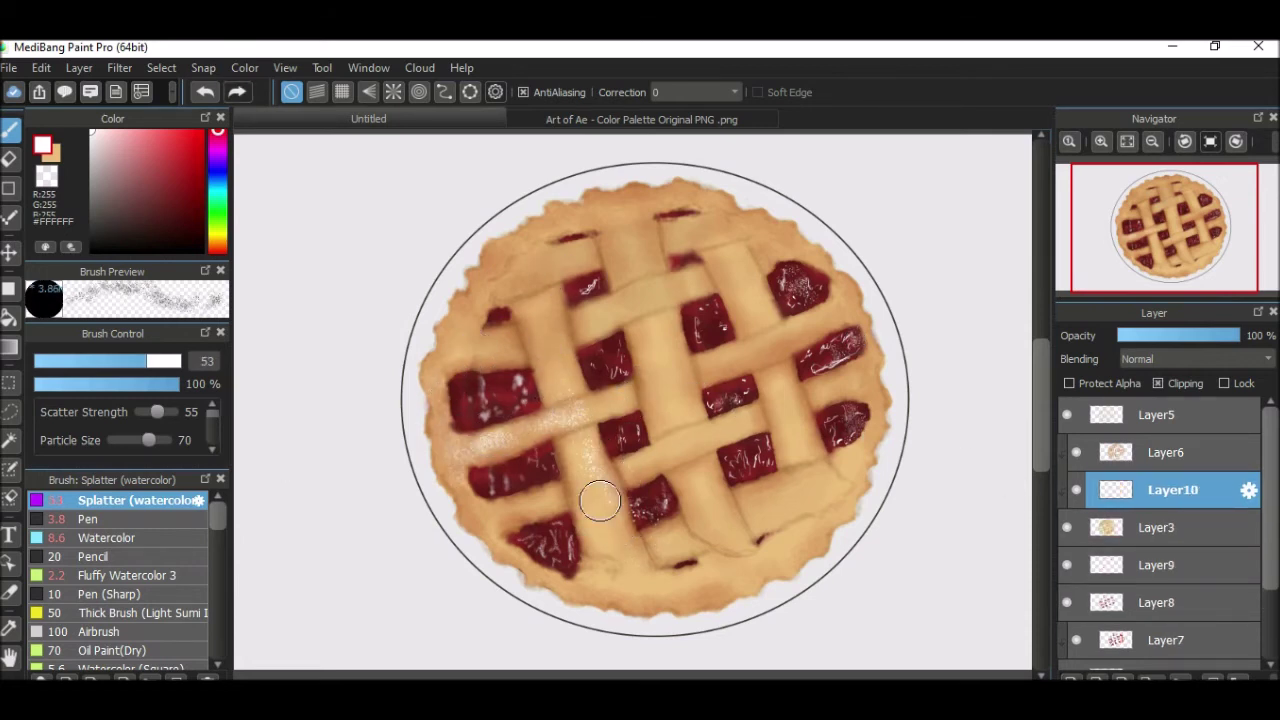
Sprinkle coarser white sugar specks over the rest of the lattice and crust on Layer10, with Splatter at size 137 and 85% opacity
left_click(178, 361)
left_click(135, 384)
left_click_drag(630, 330, 680, 440)
left_click(181, 361)
left_click(158, 384)
left_click_drag(605, 270, 643, 300)
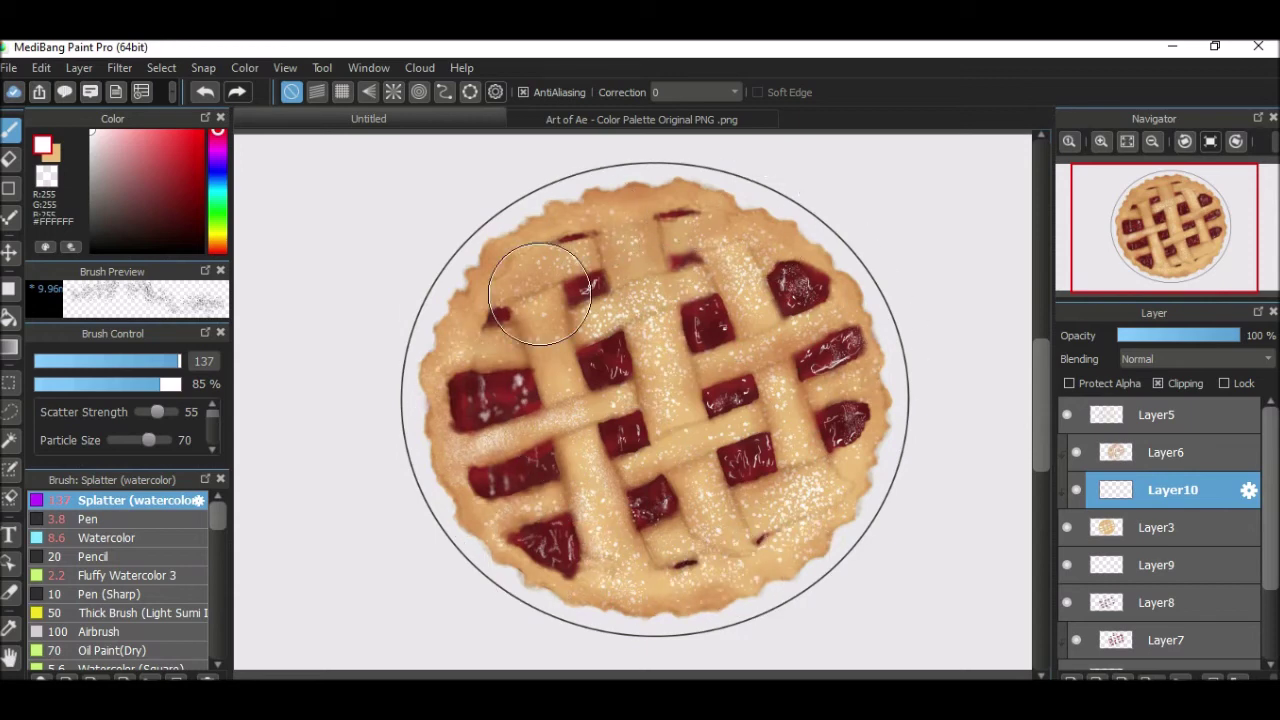
Adjust Layer6's opacity and add a Dodge clipping layer above Layer9, with Fluffy Watercolor 3 at size 127 and colour #E8CDCD
left_click(1169, 452)
left_click(1153, 335)
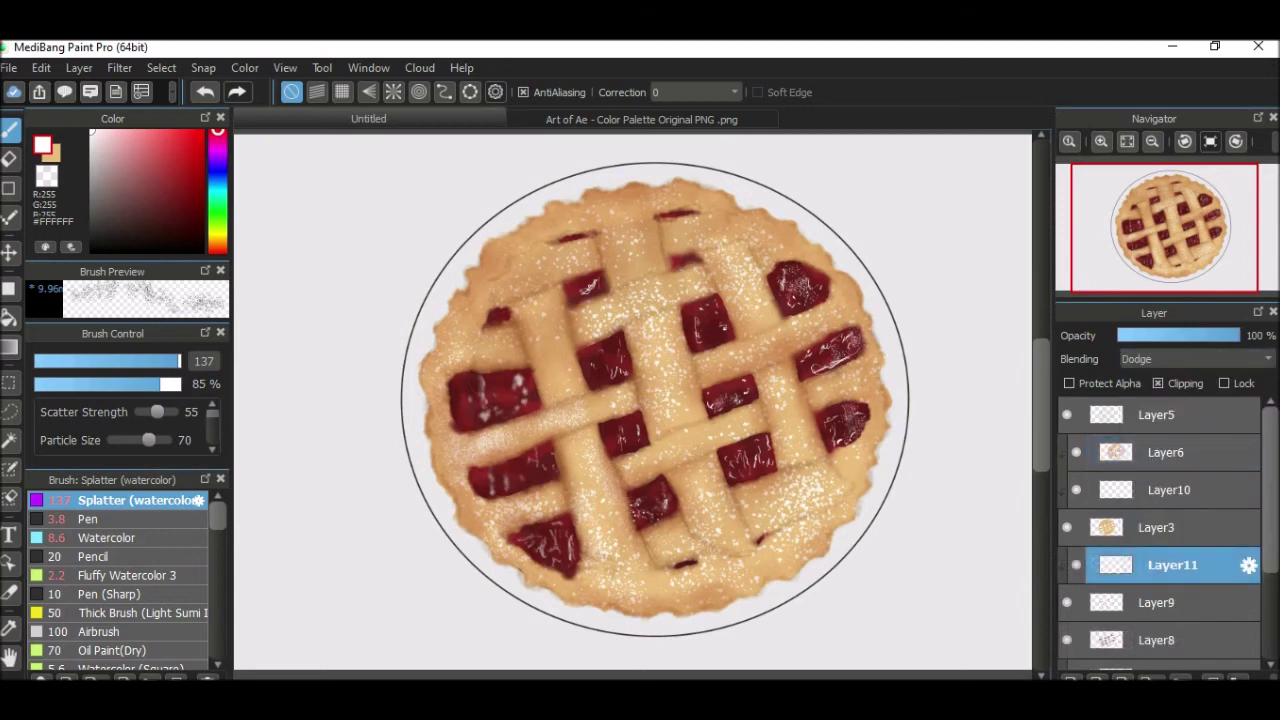
left_click(92, 147)
left_click(130, 575)
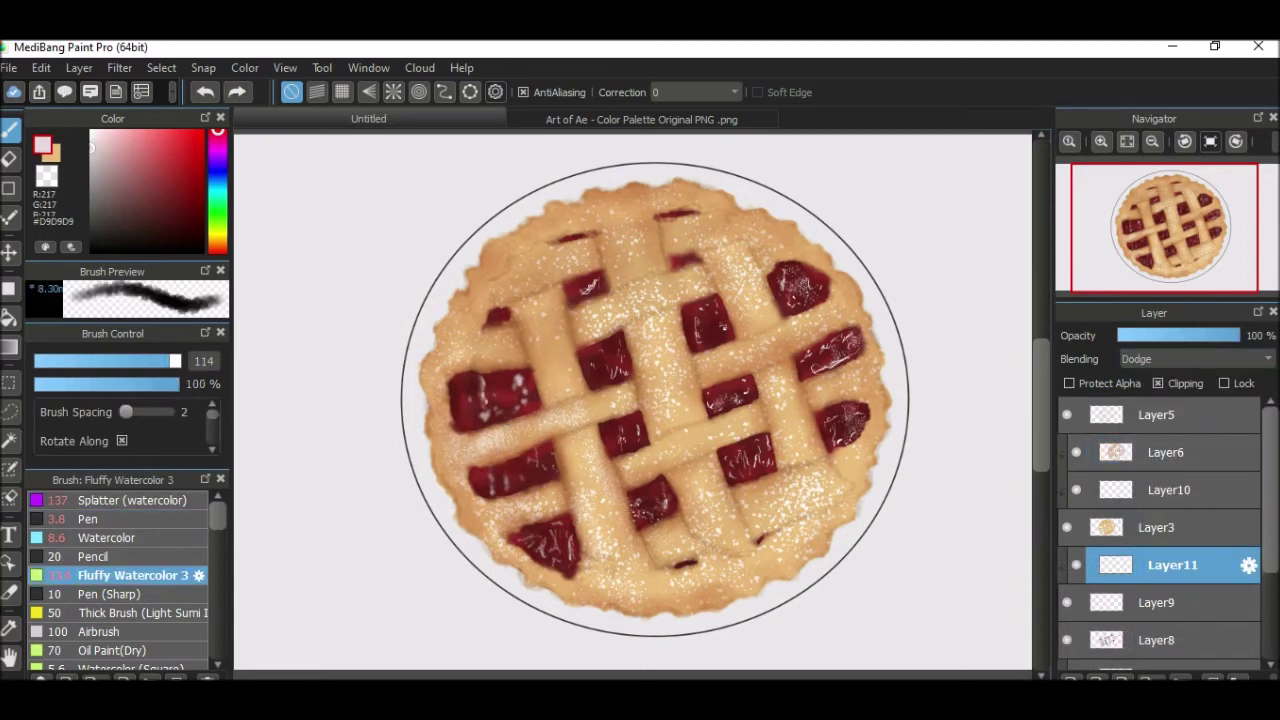
left_click(102, 141)
scroll(515, 422, "up", 2)
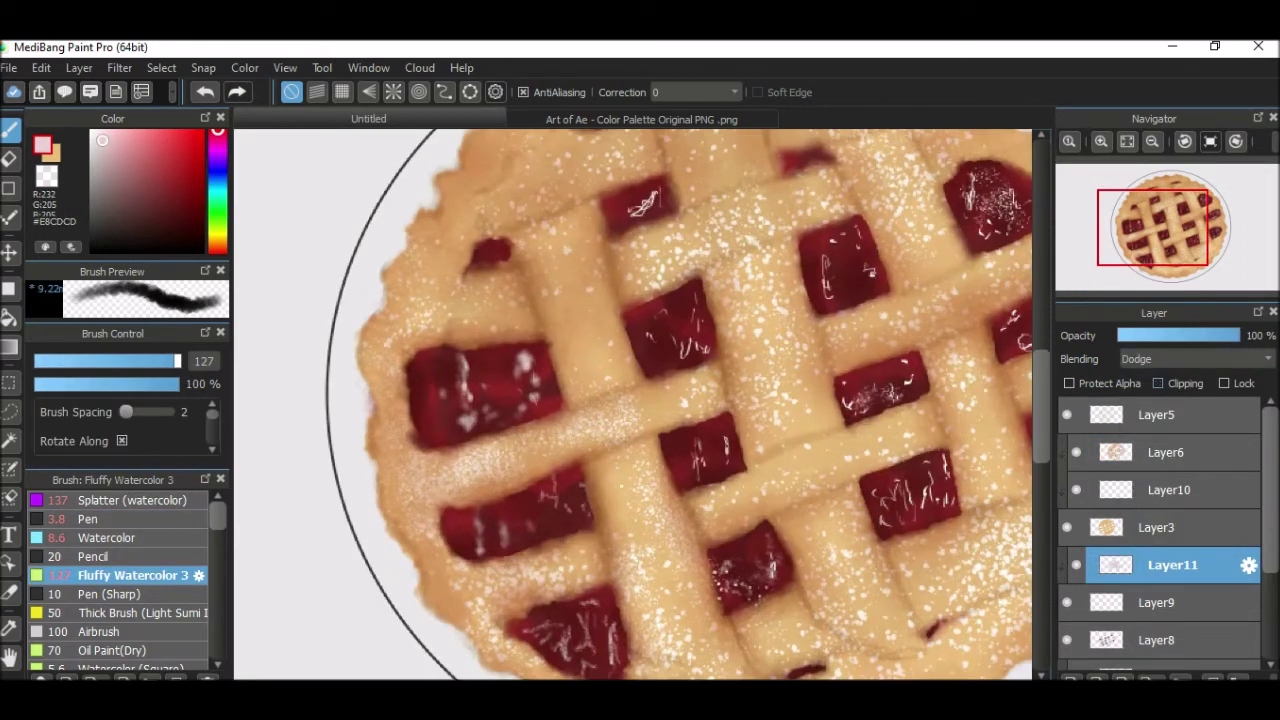
Undo the last stroke on Layer11 and set Fluffy Watercolor 3 to white at size 11.1, with the clipping layer's blending at Normal
key("ctrl+z")
key("bracketleft")
key("bracketleft")
key("bracketleft")
key("bracketleft")
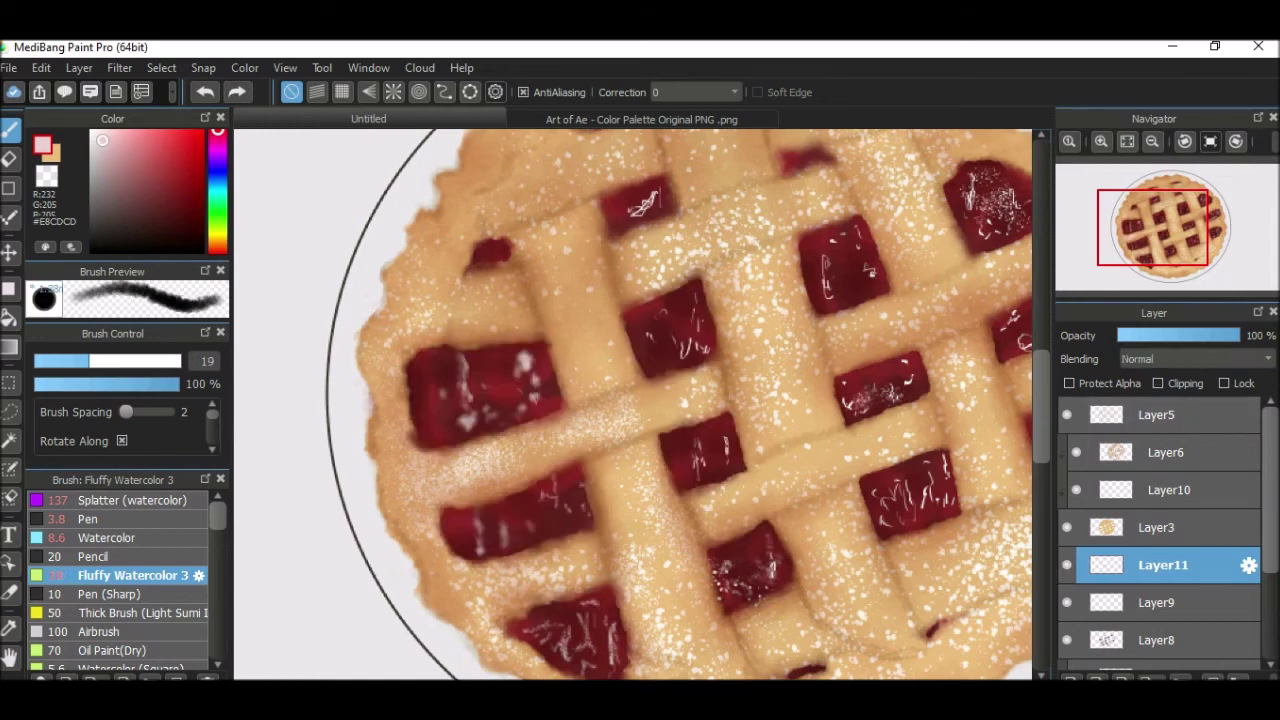
scroll(529, 360, "up", 1)
key("ctrl+y")
left_click(524, 345, "alt")
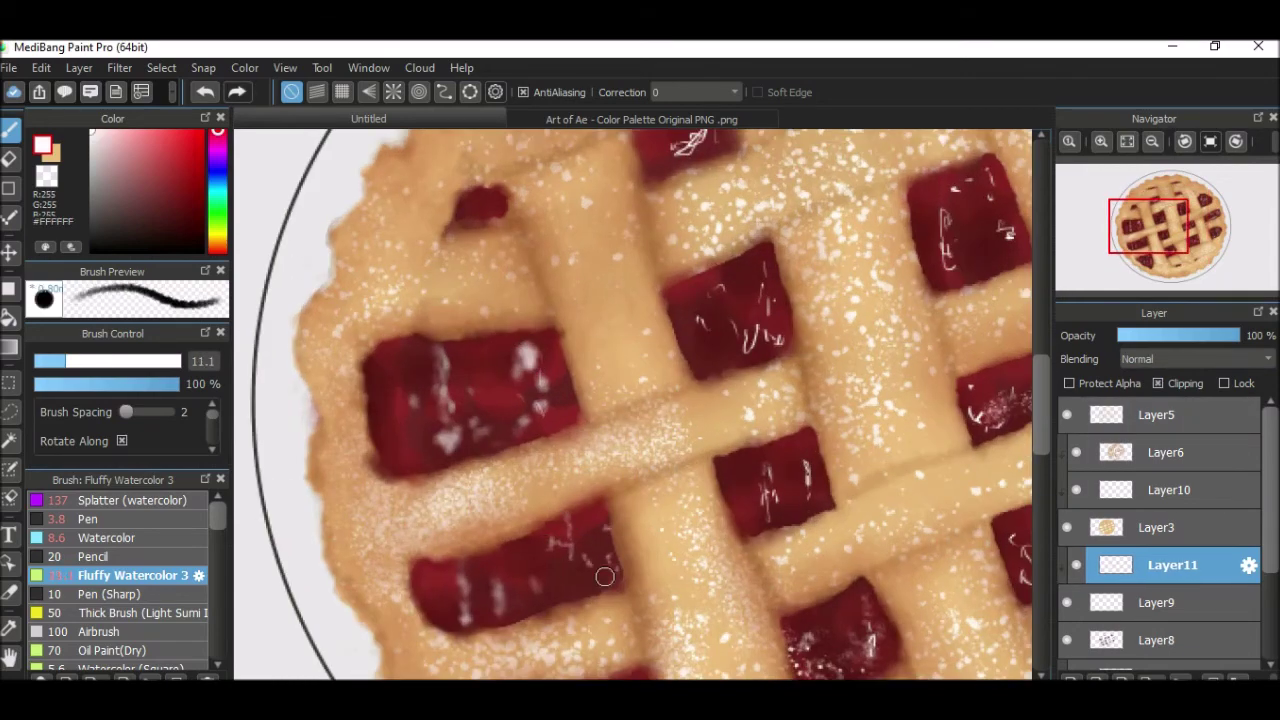
Add a new layer, Layer12, above Layer5
scroll(791, 351, "down", 2)
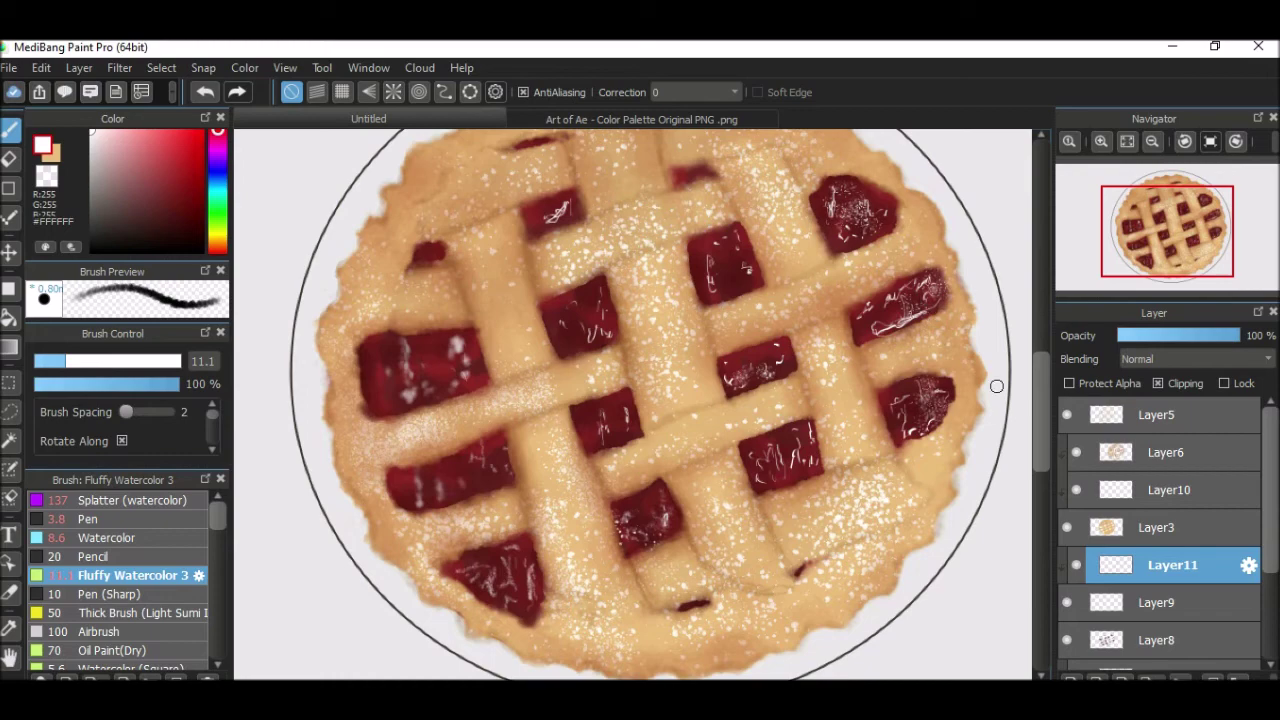
scroll(926, 298, "down", 1)
key("ctrl+shift+n")
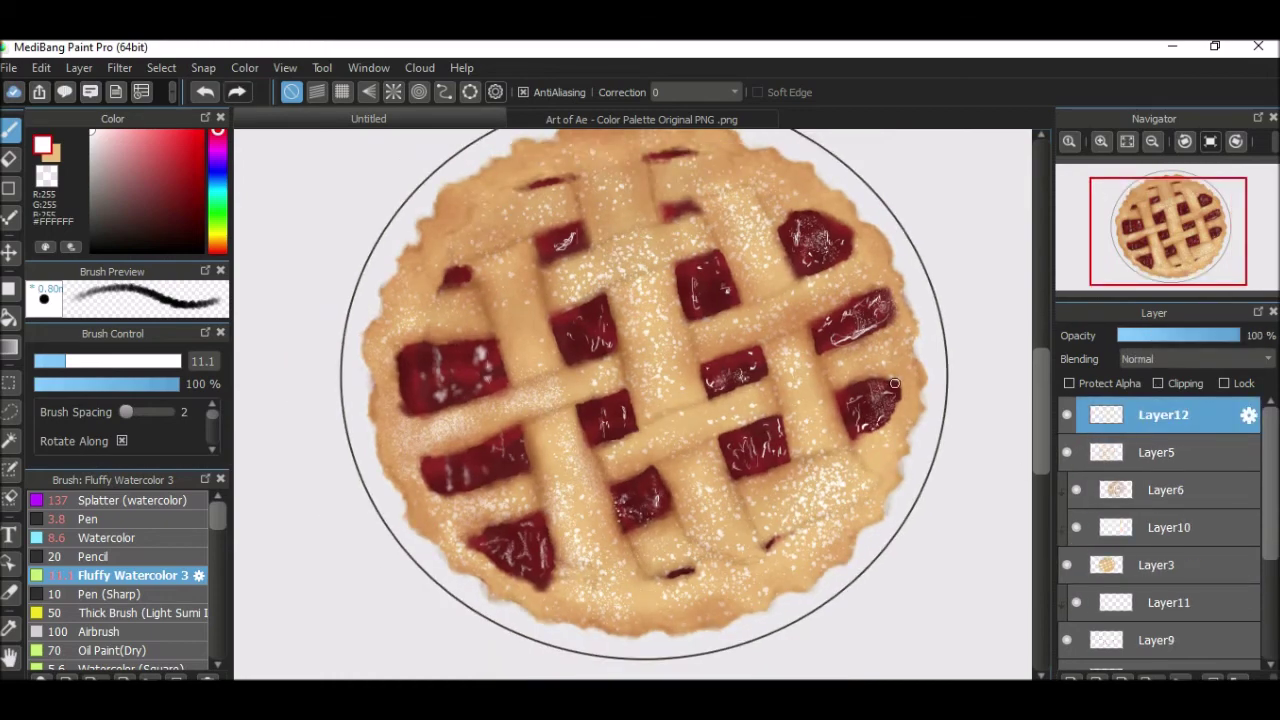
scroll(894, 383, "down", 1)
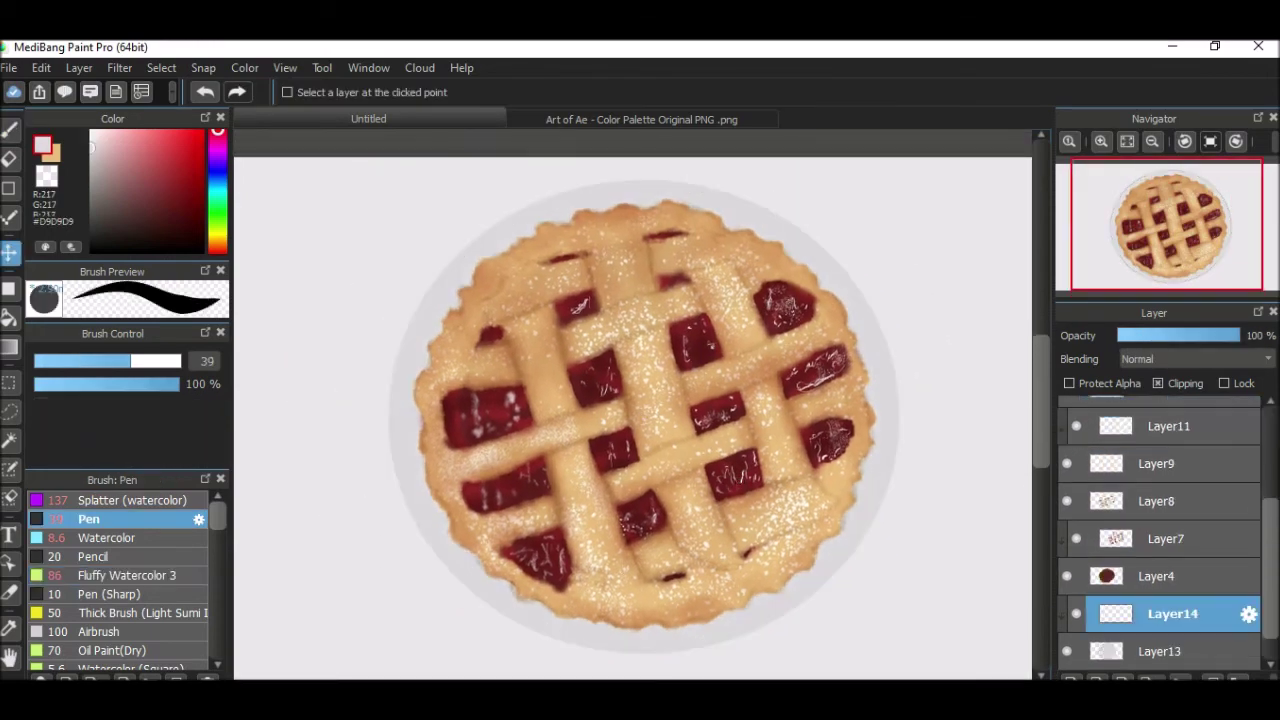
Airbrush a soft grey #A3A3A3 shadow at size 88 on Layer14 where the pie meets the plate, undoing the unwanted stroke
left_click(10, 128)
left_click(100, 631)
left_click(92, 147)
key("bracketleft")
left_click(464, 312, "alt")
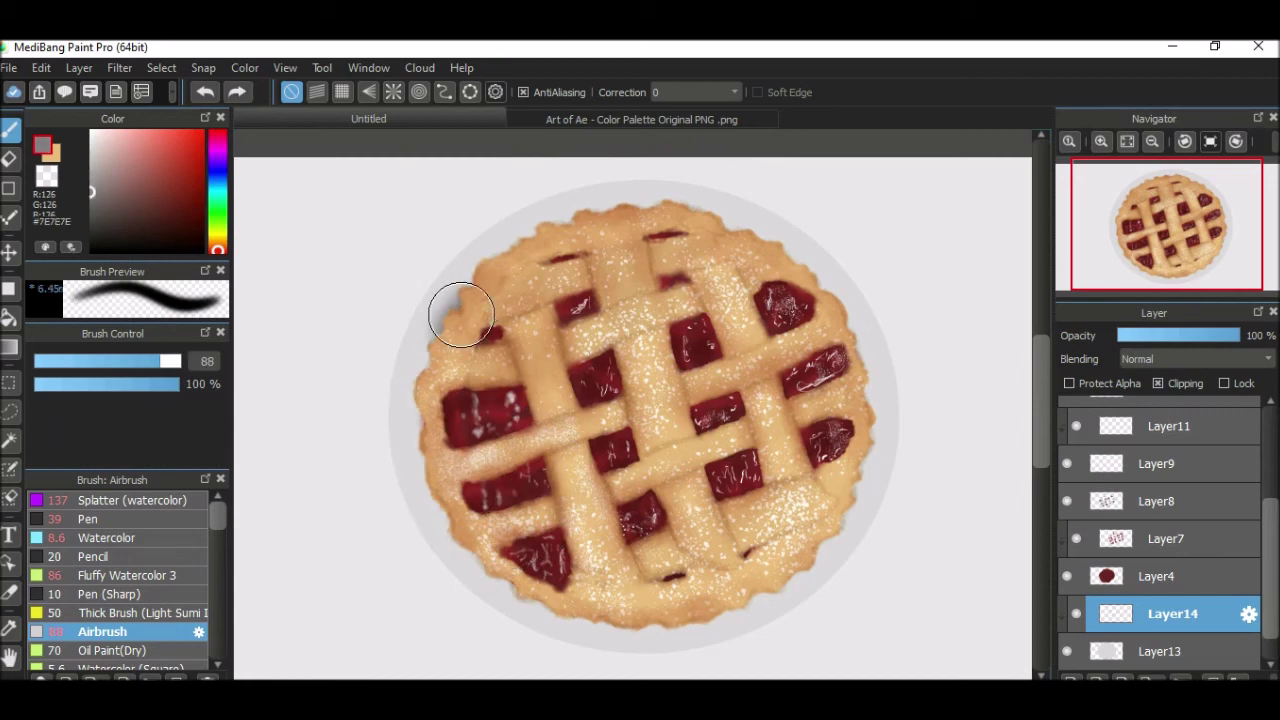
left_click(414, 400, "alt")
mouse_move(470, 320)
left_mouse_down()
mouse_move(439, 401)
mouse_move(457, 488)
mouse_move(488, 544)
mouse_move(614, 605)
mouse_move(694, 604)
mouse_move(678, 607)
mouse_move(760, 575)
mouse_move(821, 522)
mouse_move(850, 455)
mouse_move(852, 391)
mouse_move(830, 325)
mouse_move(746, 257)
mouse_move(833, 360)
mouse_move(827, 323)
mouse_move(771, 267)
mouse_move(854, 368)
mouse_move(842, 473)
mouse_move(762, 580)
mouse_move(657, 606)
left_mouse_up()
key("ctrl+z")
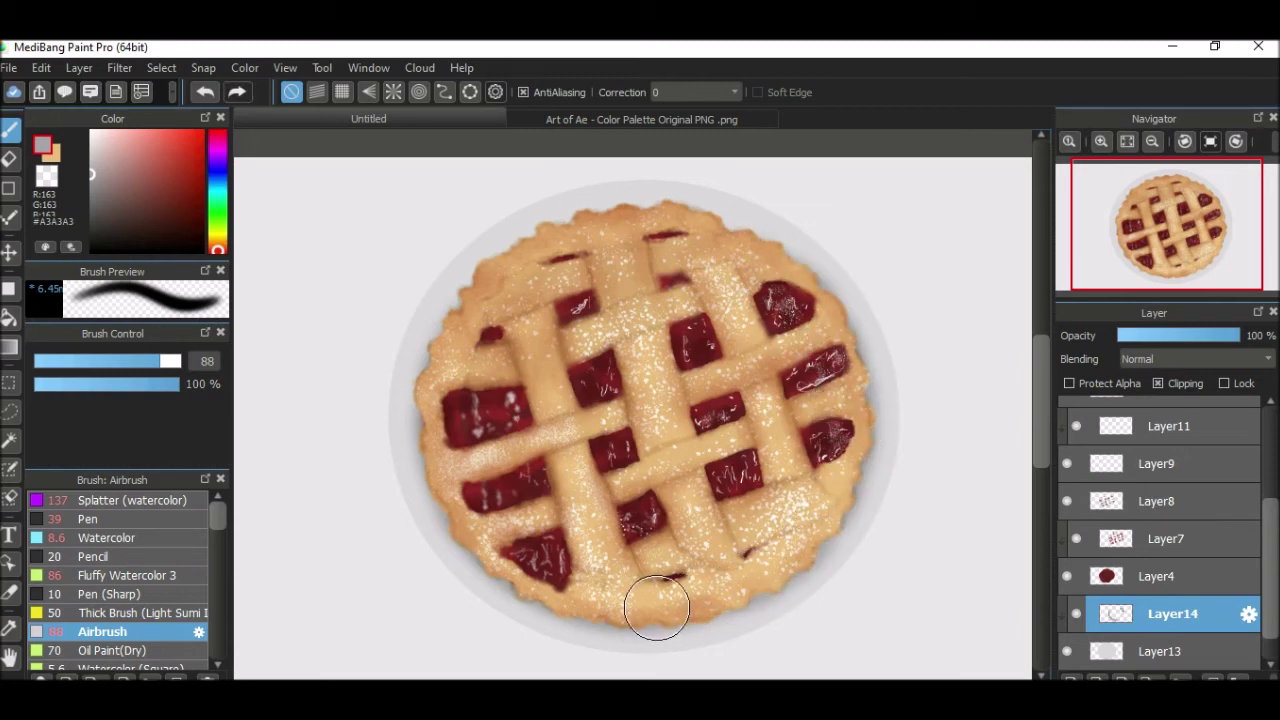
Deepen the plate shadow around the whole pie rim on Layer14 with the Airbrush in darker grey #7A7A7A
left_click_drag(766, 263, 703, 234)
mouse_move(615, 230)
left_mouse_down()
mouse_move(489, 286)
mouse_move(448, 371)
mouse_move(460, 493)
mouse_move(545, 583)
mouse_move(453, 462)
mouse_move(453, 482)
mouse_move(493, 540)
mouse_move(604, 601)
mouse_move(680, 600)
left_mouse_up()
left_click(91, 195)
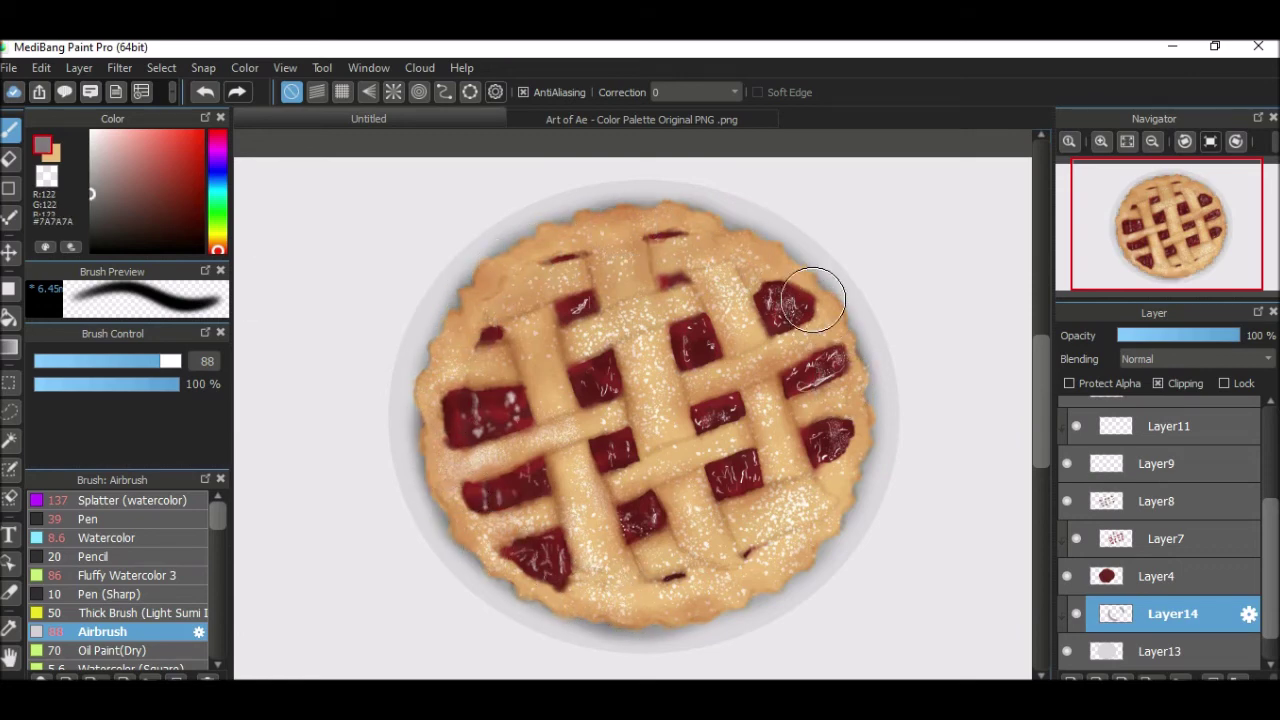
mouse_move(856, 414)
left_mouse_down()
mouse_move(795, 544)
mouse_move(684, 592)
left_mouse_up()
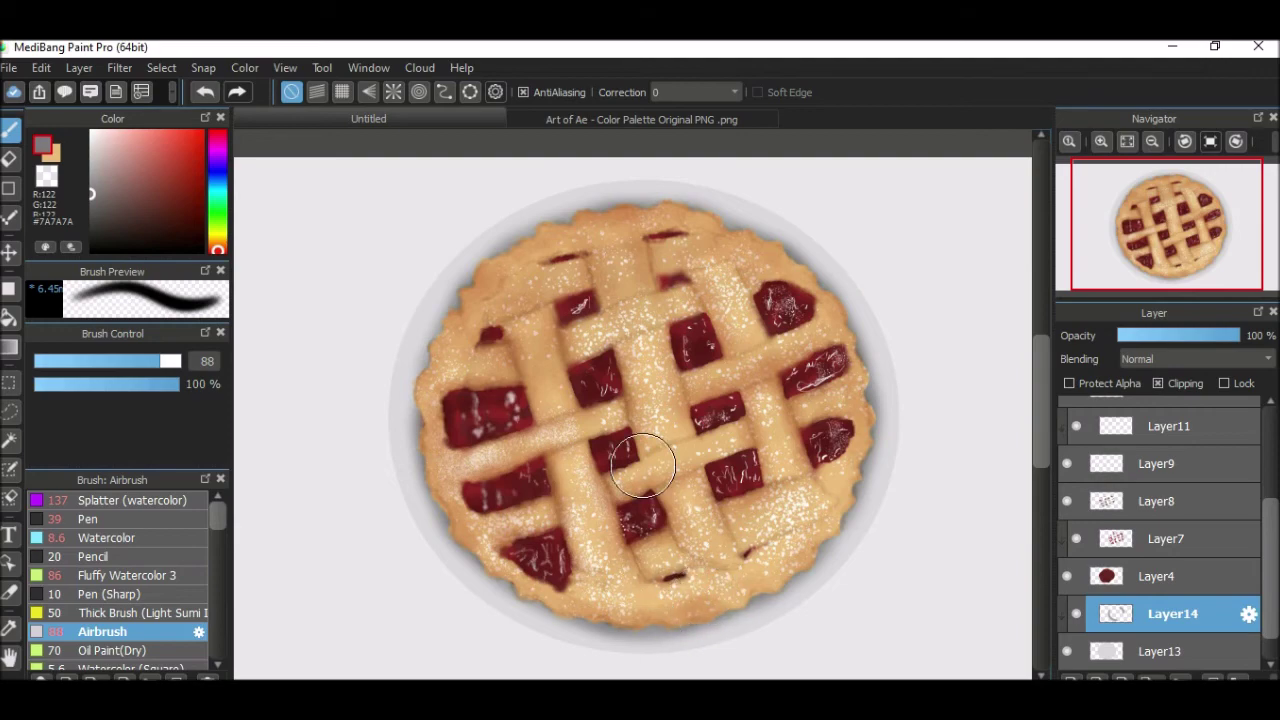
mouse_move(523, 567)
left_mouse_down()
mouse_move(585, 600)
mouse_move(716, 593)
left_mouse_up()
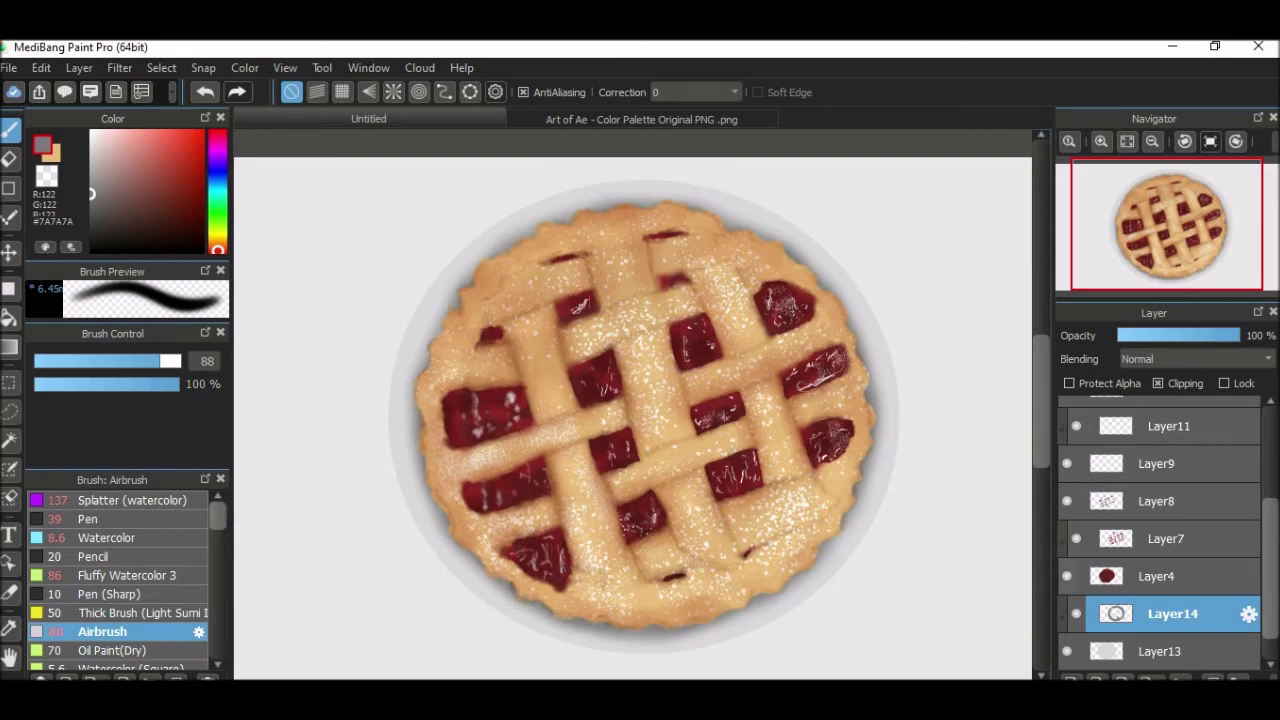
left_click(580, 635)
left_click_drag(481, 340, 1210, 635)
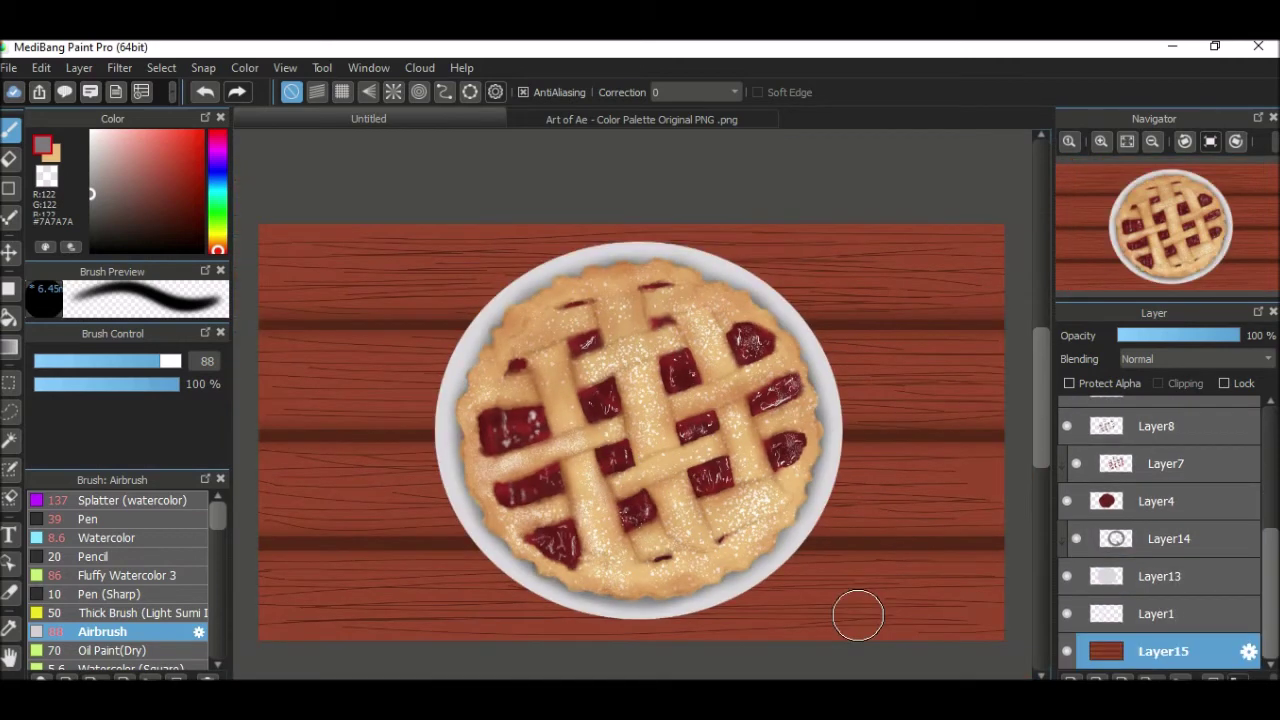
Try a Dodge glow over the left lattice strips on Layer12 with the Airbrush at size 158
scroll(1160, 530, "up", 5)
left_click(1163, 414)
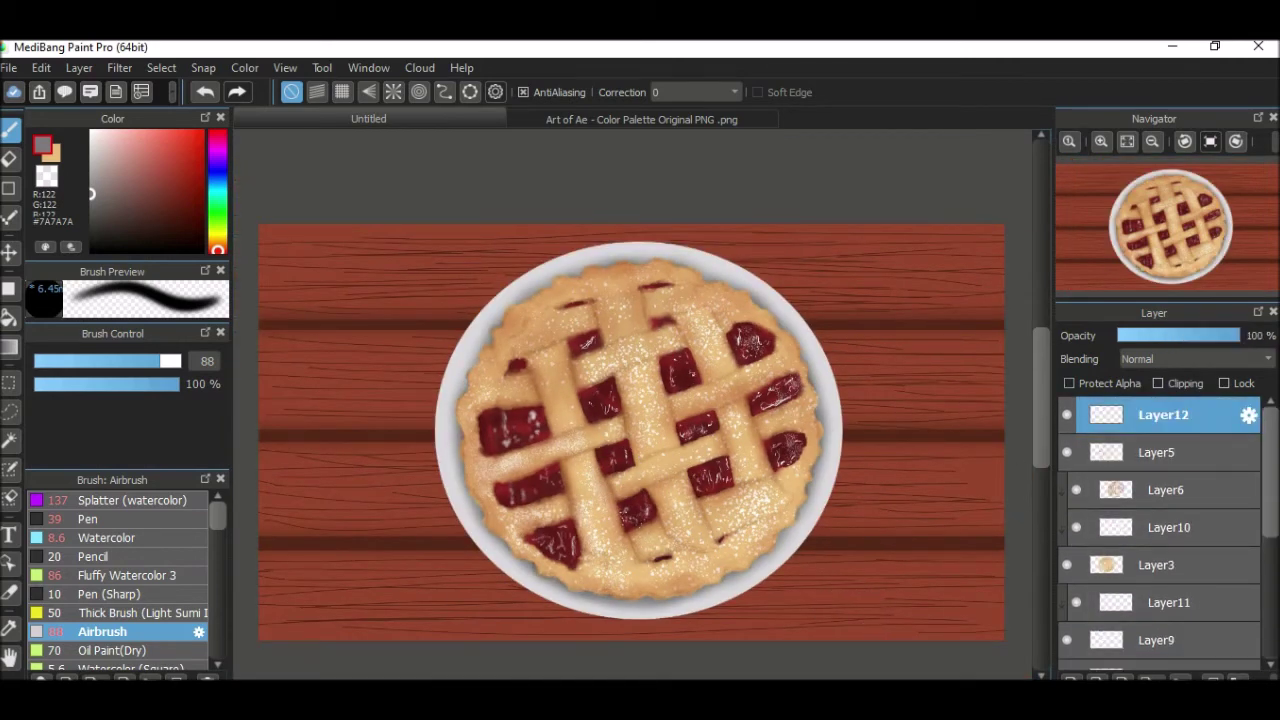
left_click(1195, 358)
left_click(1150, 486)
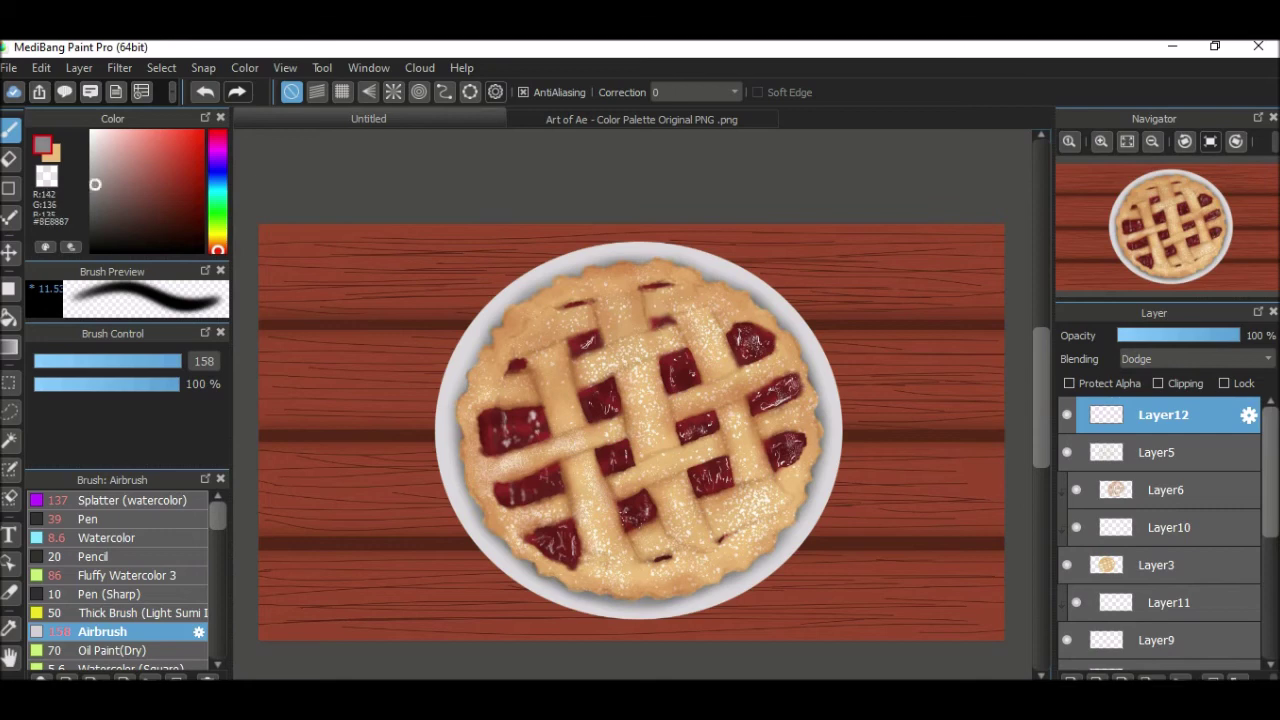
left_click_drag(575, 300, 625, 560)
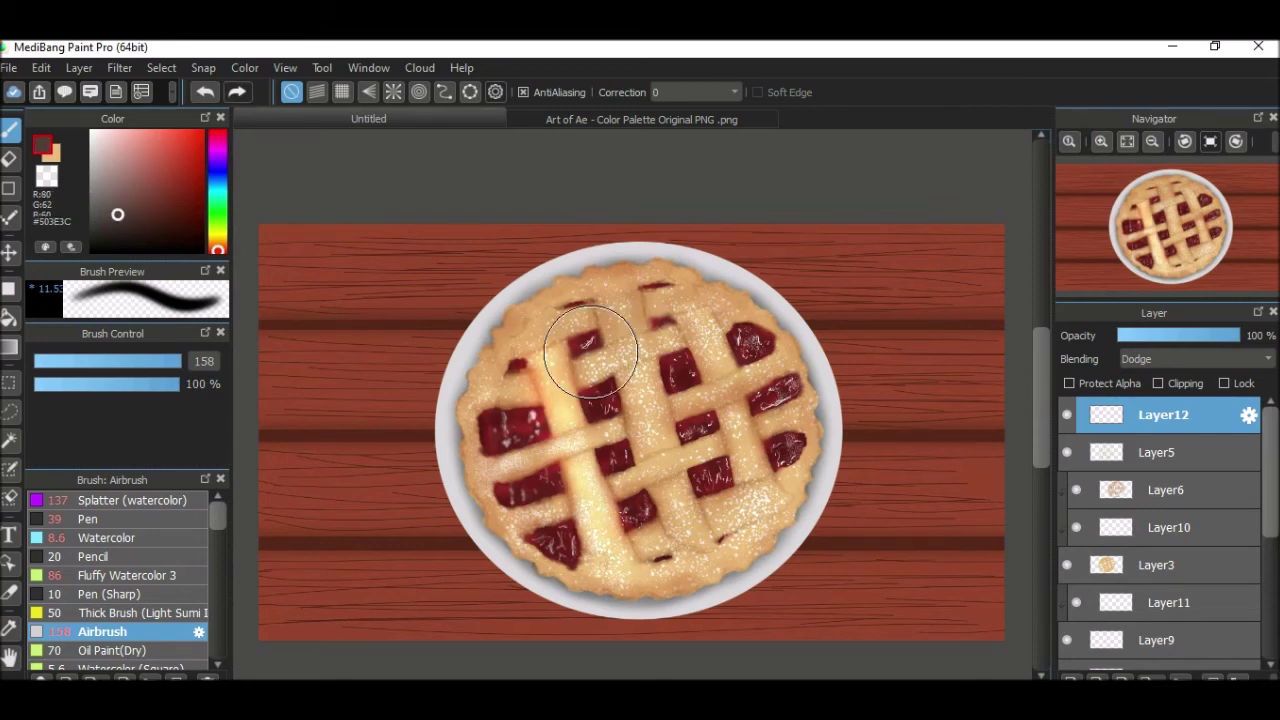
left_click_drag(217, 249, 217, 147)
left_click(163, 217)
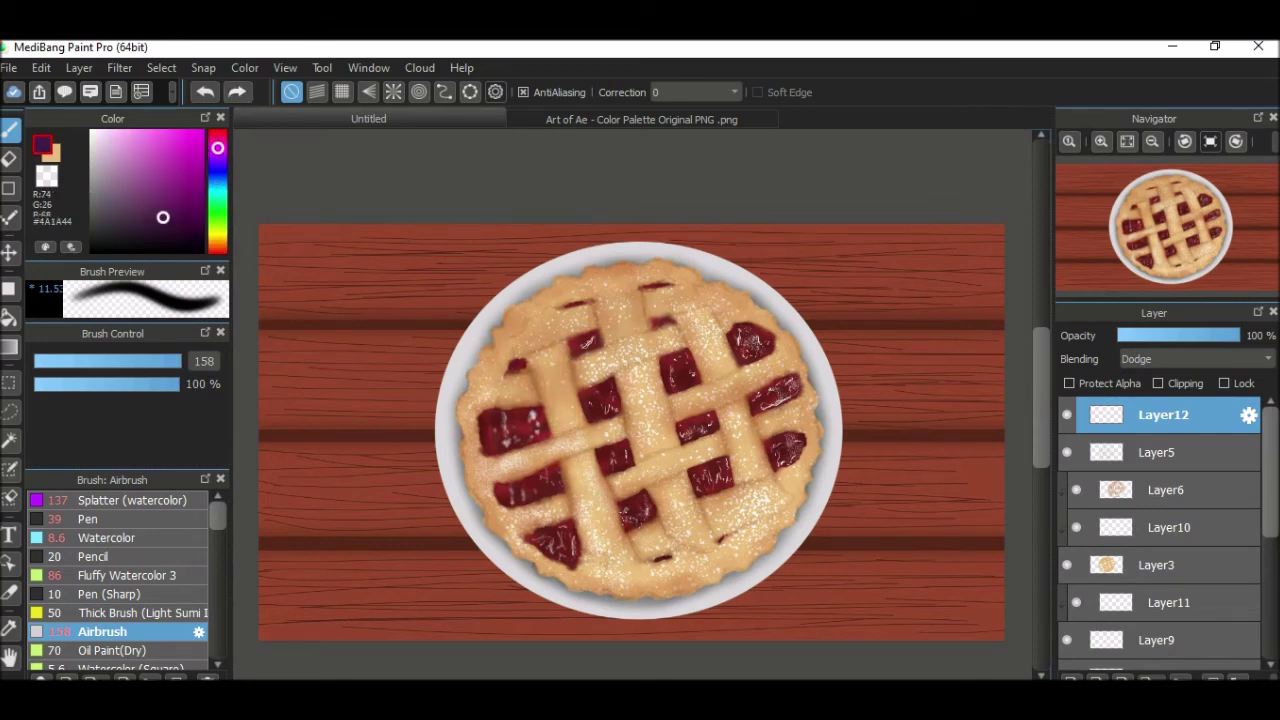
left_click_drag(1238, 335, 1180, 335)
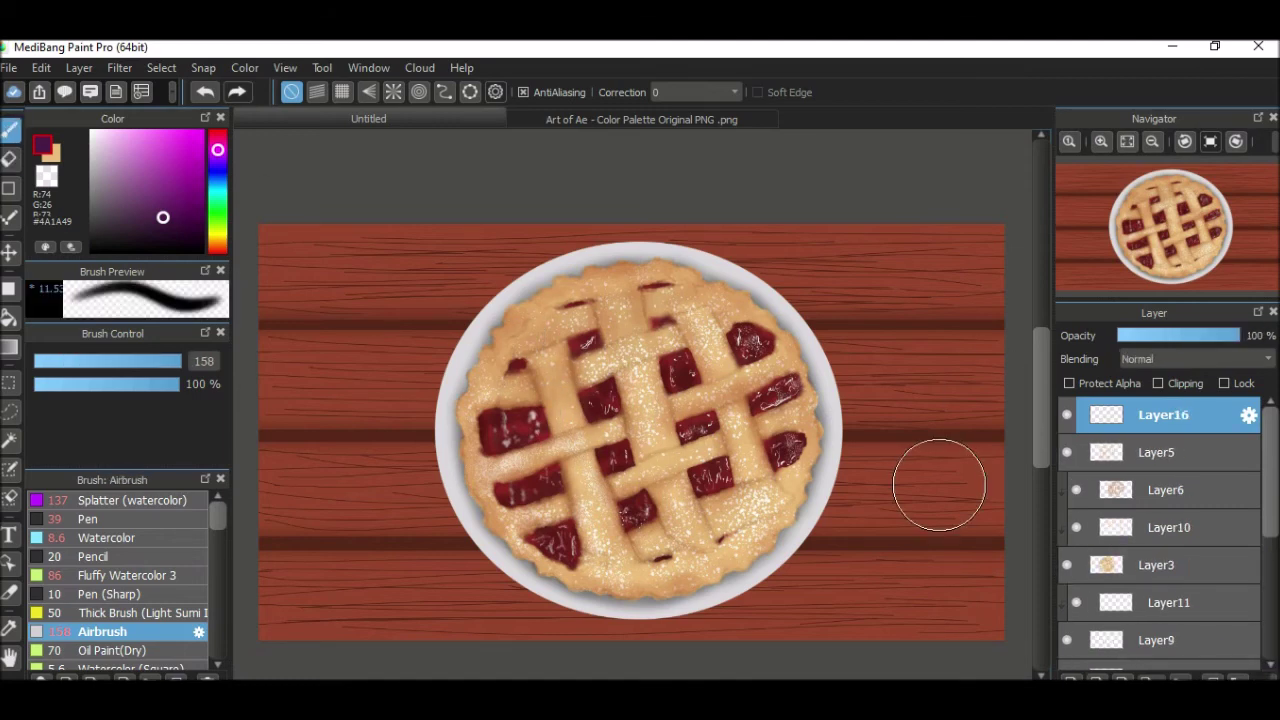
Set Layer16 to Dodge at 55% opacity and airbrush a #885B30 glow over the pie's centre at size 230
left_click(1195, 358)
left_click(1150, 486)
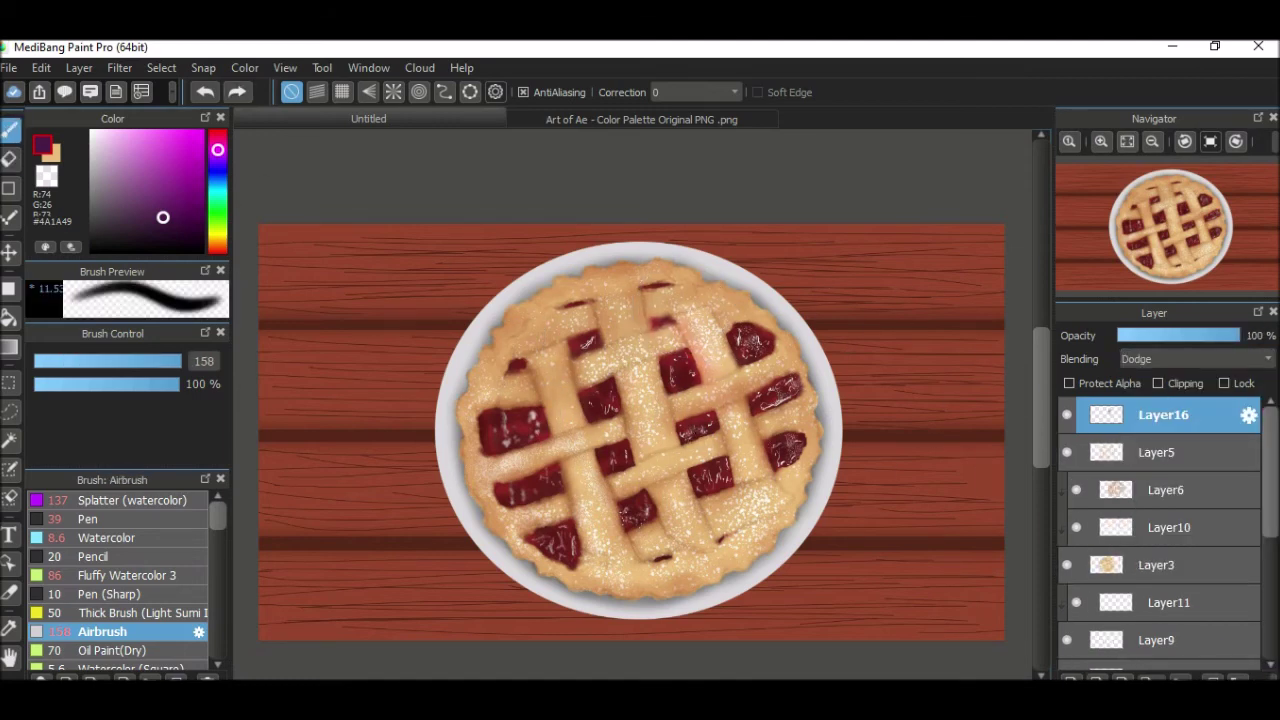
left_click(716, 360, "alt")
left_click_drag(552, 416, 567, 455)
left_click_drag(170, 361, 200, 361)
left_click(1186, 335)
mouse_move(588, 349)
left_mouse_down()
mouse_move(514, 371)
mouse_move(786, 514)
mouse_move(697, 431)
left_mouse_up()
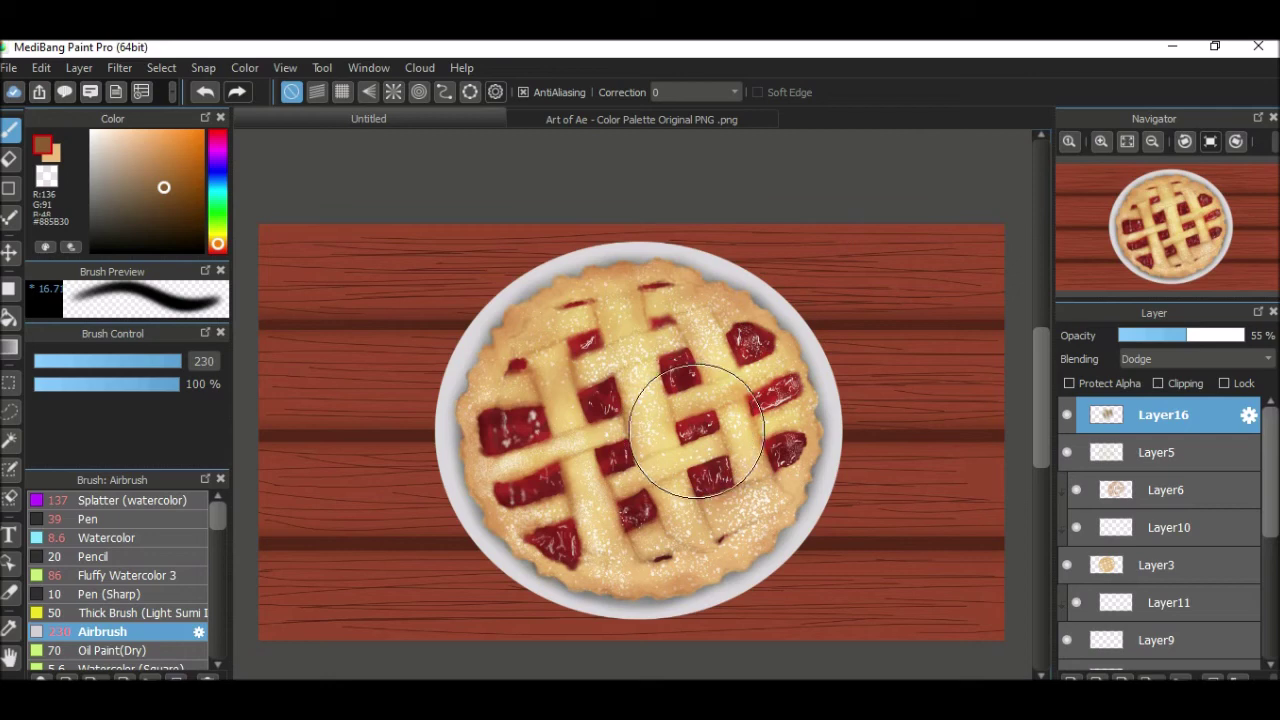
Refine the lattice glow on Layer16 with smaller Airbrush strokes at sizes 43 and 73, using brown #613E1E
key("bracketleft")
key("bracketleft")
key("bracketleft")
key("bracketleft")
key("bracketleft")
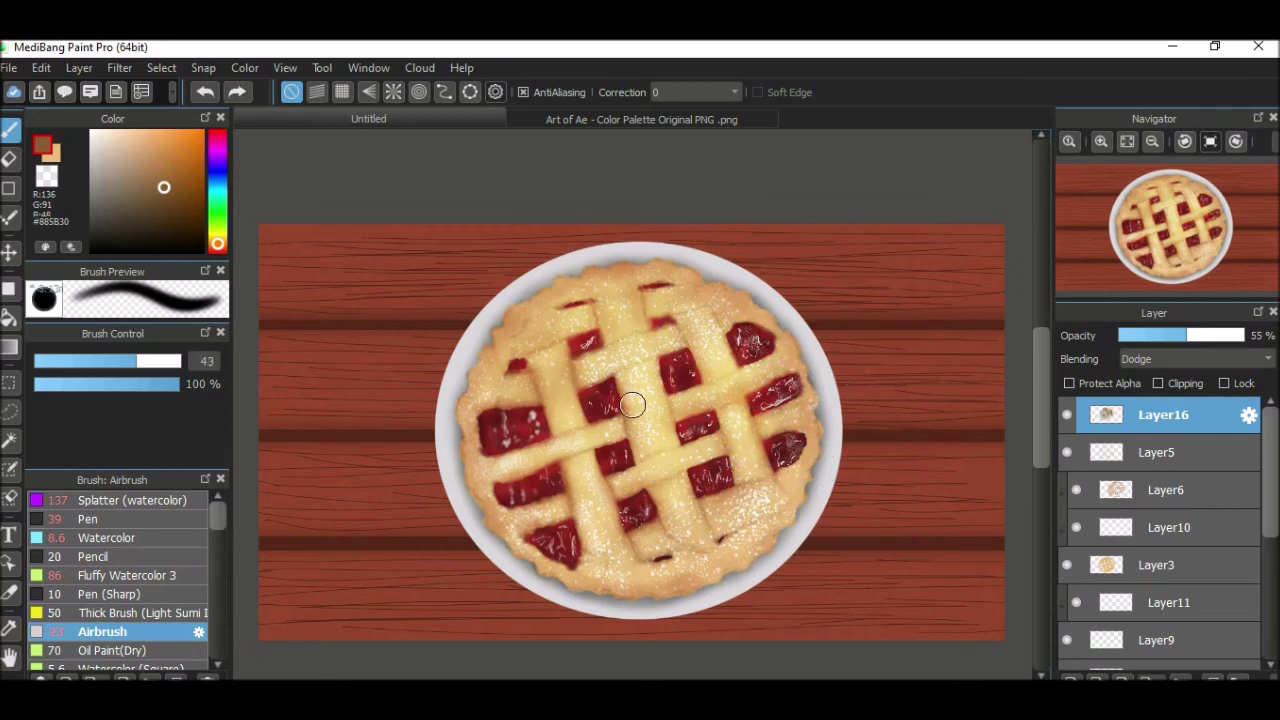
left_click_drag(762, 403, 750, 345)
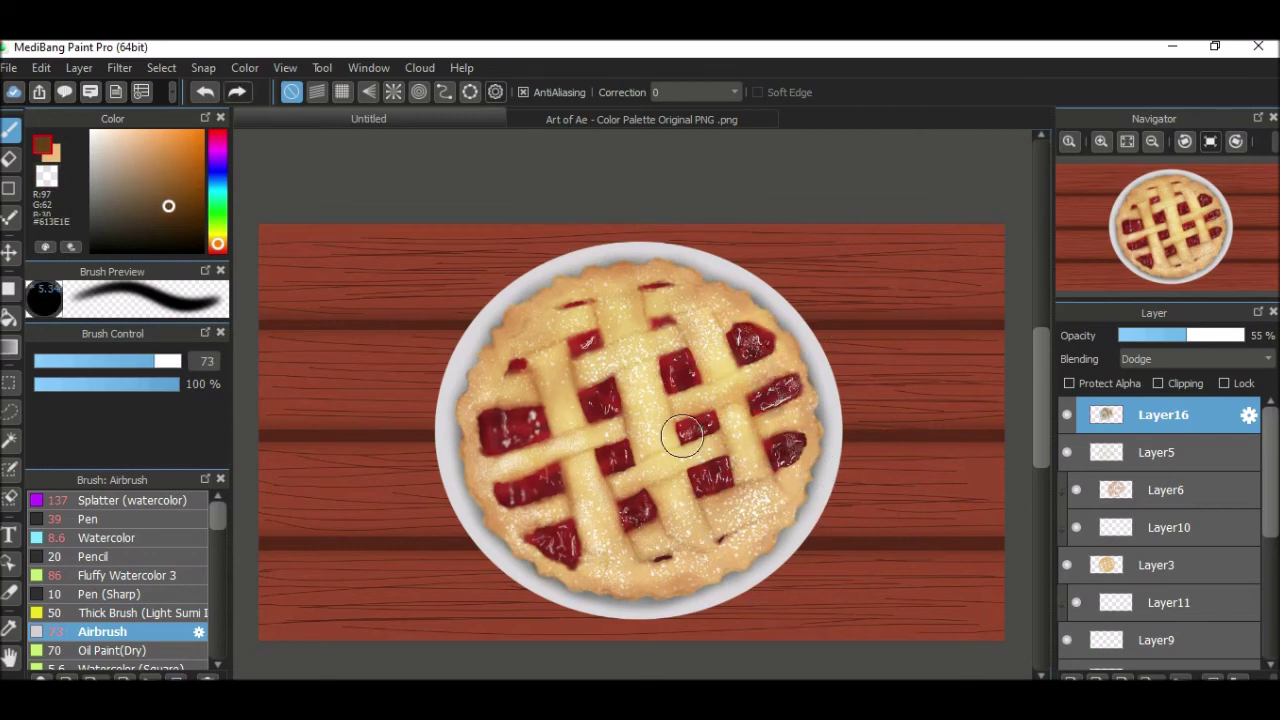
Fill the whole canvas with dark purple #3A0C2B on Layer17 in Dodge blending, using the filled rectangle
left_click(217, 250)
left_click(181, 195)
left_click(189, 225)
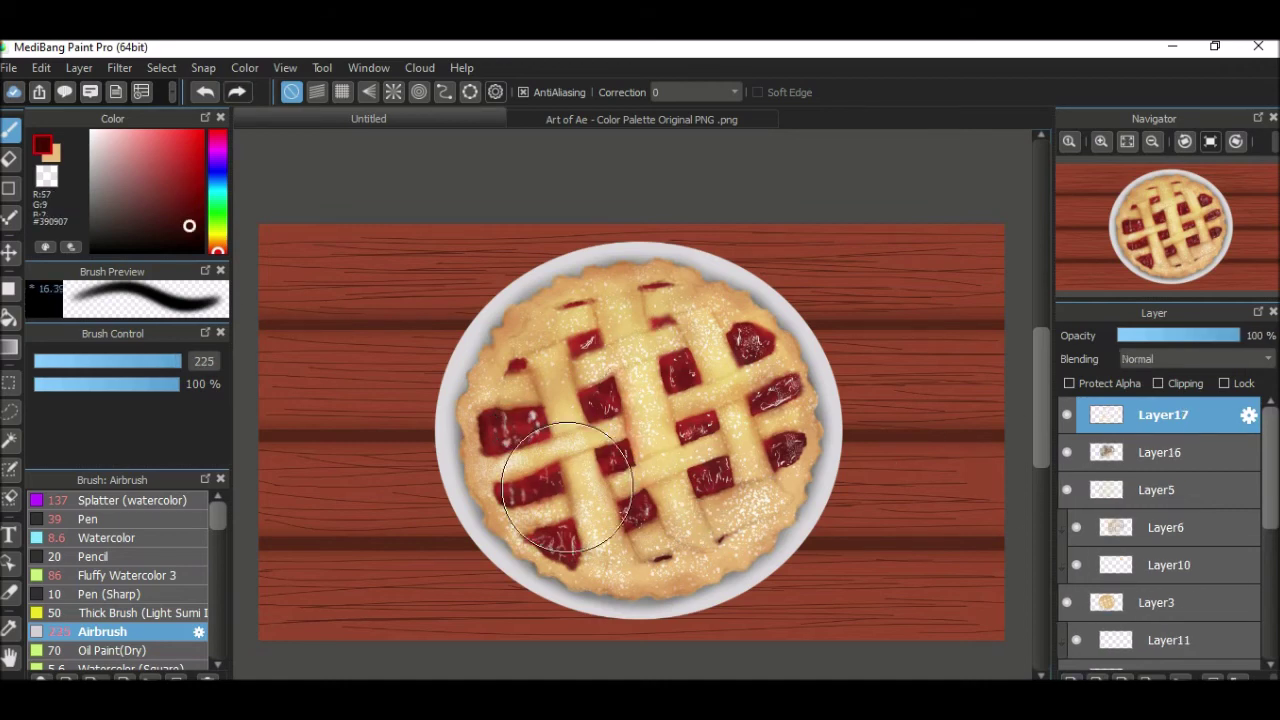
key("ctrl+minus")
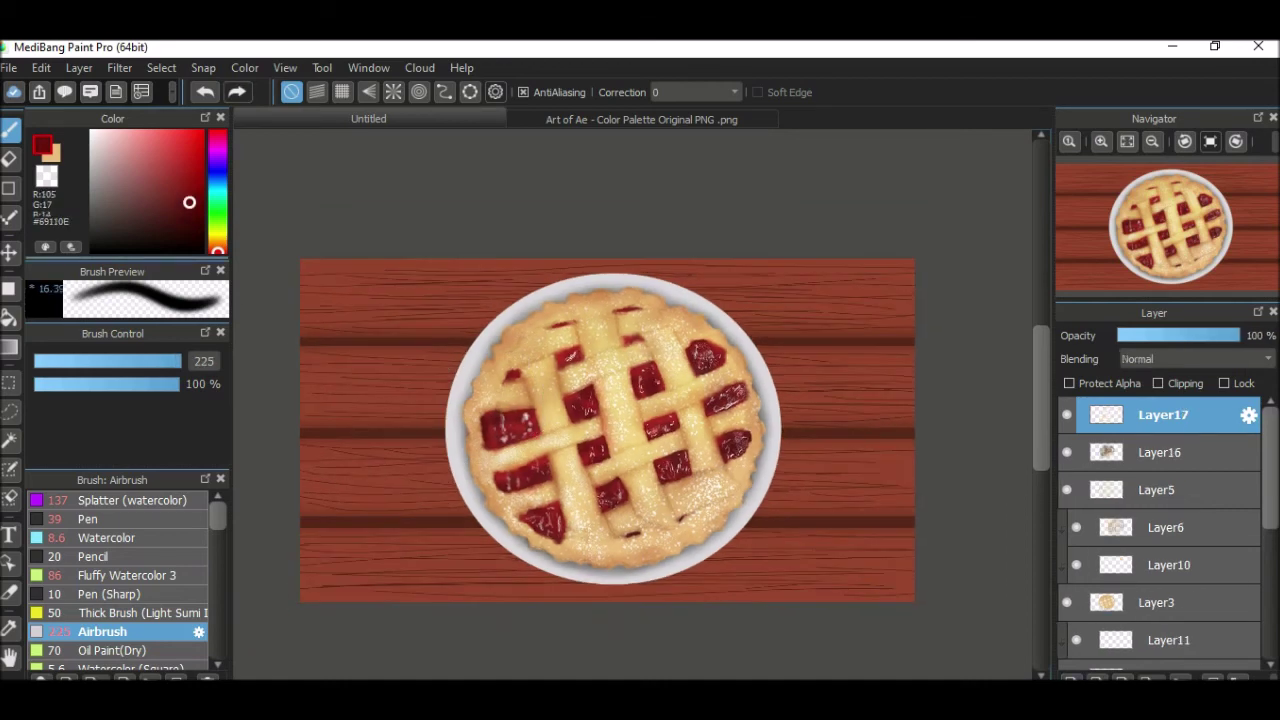
key("m")
left_click(325, 92)
left_click(322, 142)
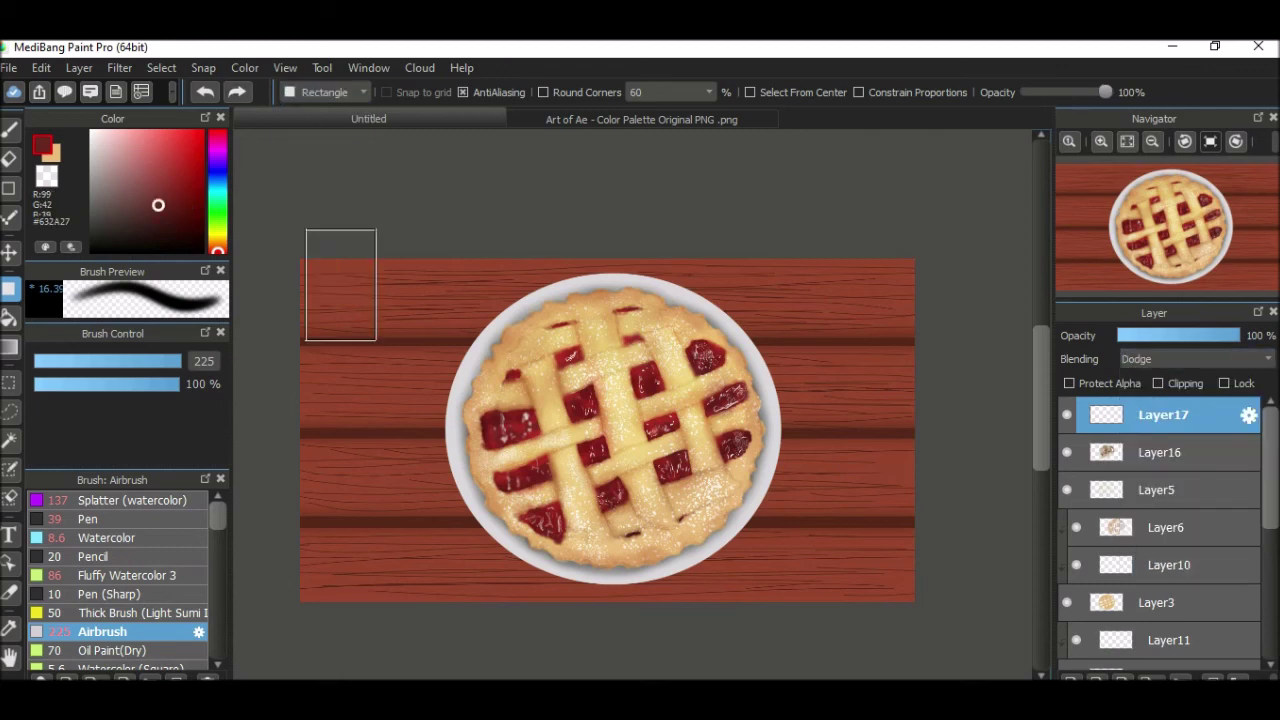
key("ctrl+a")
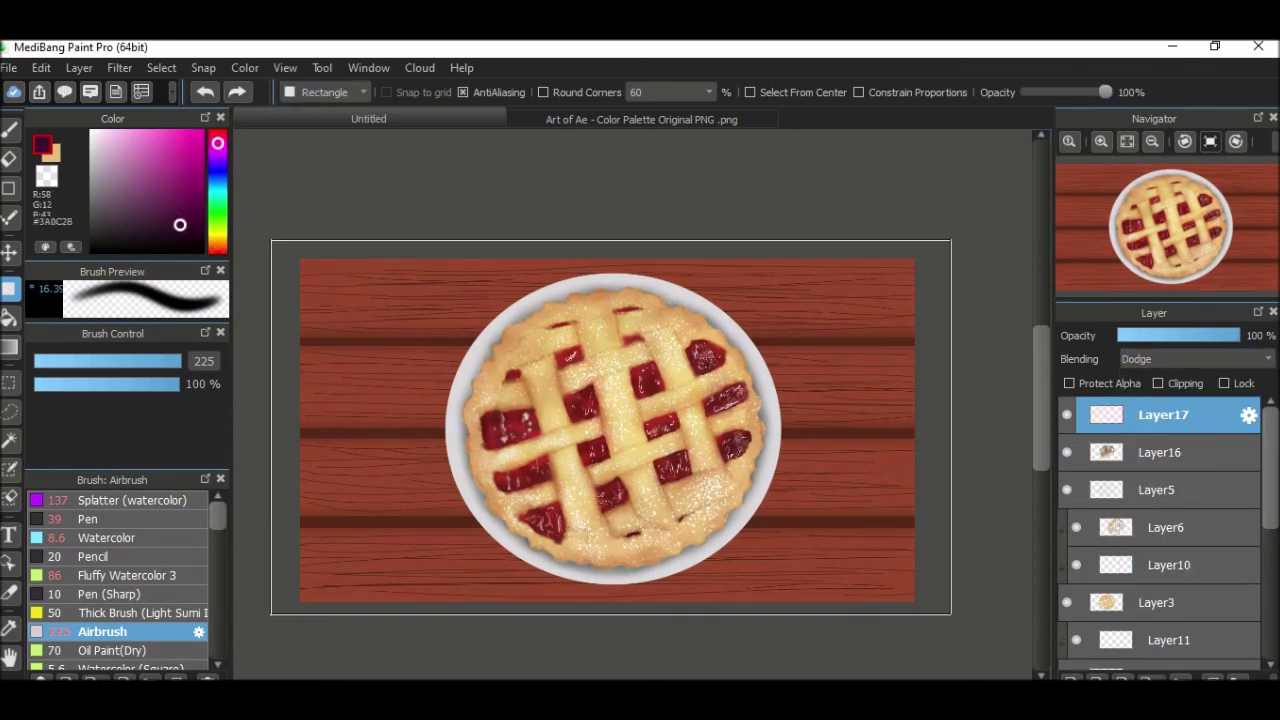
Add Layer18 as an Overlay layer, fill the canvas with blue #3273A5, and set its opacity to 37%
key("ctrl+shift+n")
left_click(1195, 359)
left_click(1140, 486)
left_click(217, 180)
left_click(183, 188)
left_click(182, 184)
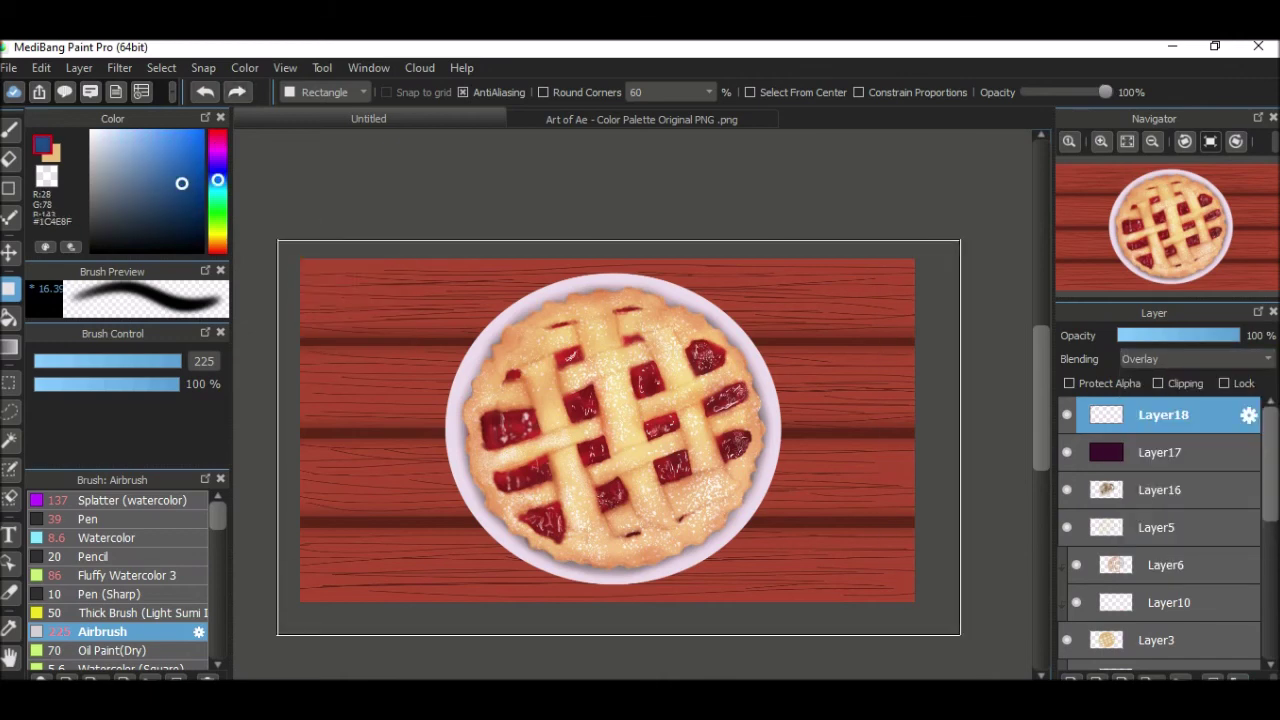
left_click(217, 189)
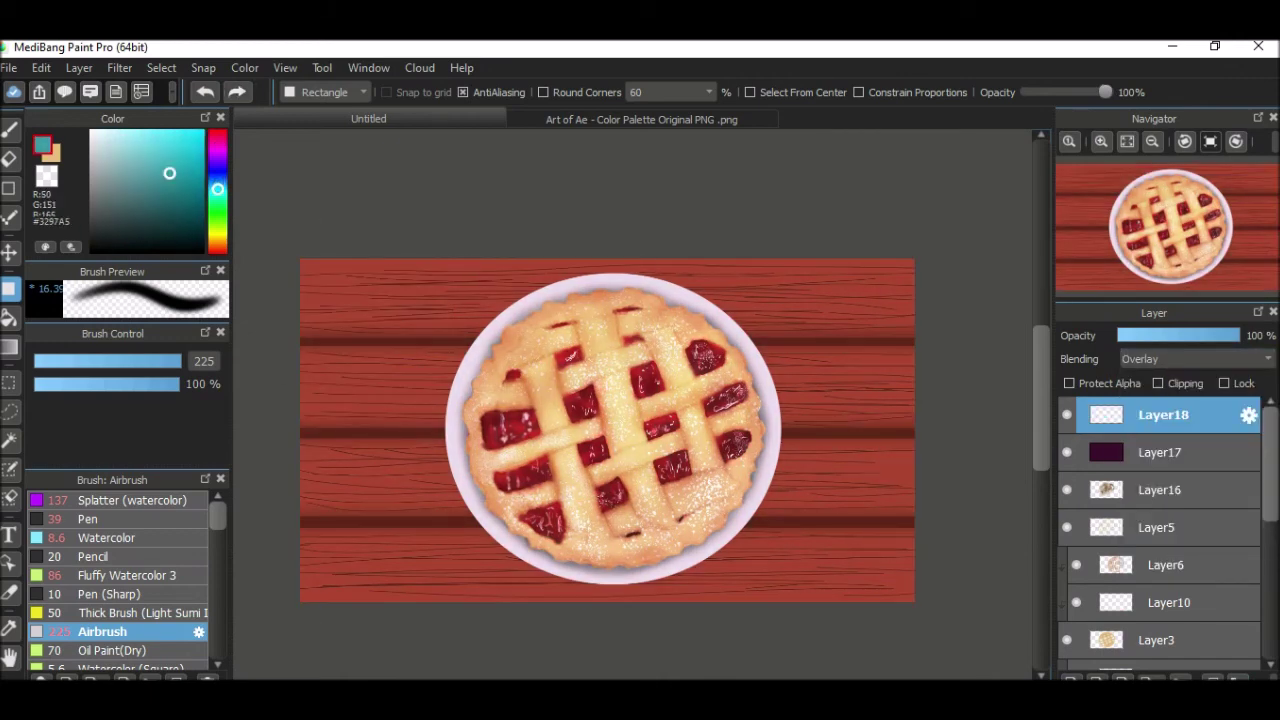
left_click(169, 173)
key("ctrl+a")
key("alt+BackSpace")
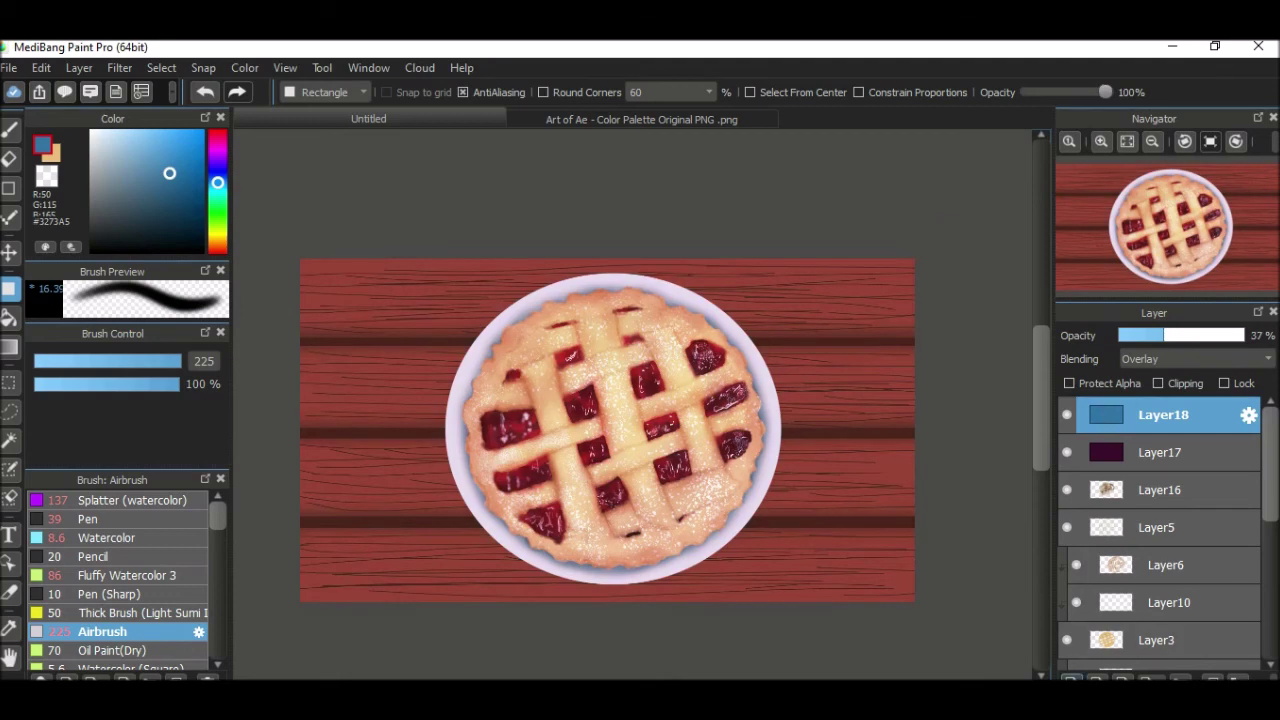
Add Layer19 as an Overlay layer, fill it with orange-brown #AA7448, and set its opacity to 13%
key("ctrl+shift+n")
left_click(217, 168)
left_click(1195, 359)
left_click(1140, 486)
left_click(217, 244)
left_click(155, 170)
key("alt+BackSpace")
left_click(1188, 335)
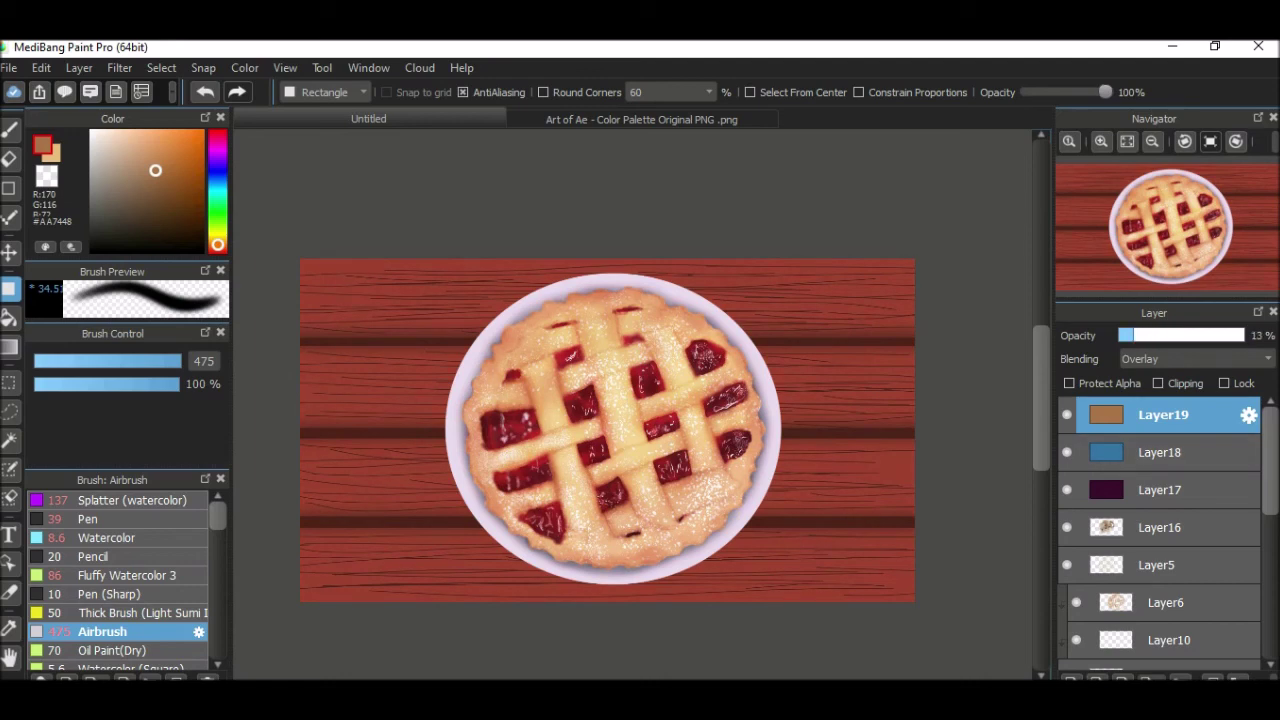
Draw a soft black elliptical shadow around the plate on Layer1, using the Airbrush at size 116 and 41% opacity
scroll(1160, 530, "down", 5)
left_click(1159, 613)
left_click(96, 225)
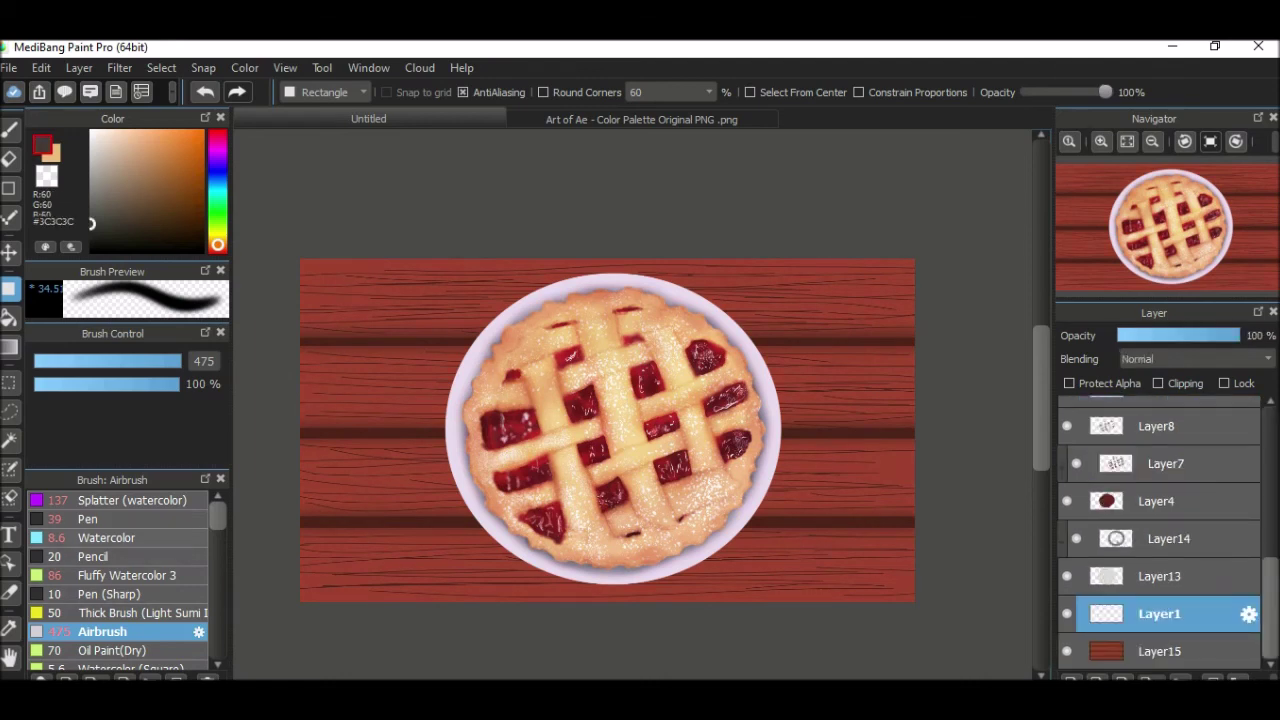
left_click(9, 187)
mouse_move(480, 292)
left_mouse_down()
mouse_move(764, 540)
mouse_move(777, 574)
left_mouse_up()
left_click(91, 250)
mouse_move(466, 290)
left_mouse_down()
mouse_move(787, 590)
mouse_move(595, 382)
mouse_move(765, 577)
left_mouse_up()
key("ctrl+z")
left_click(95, 384)
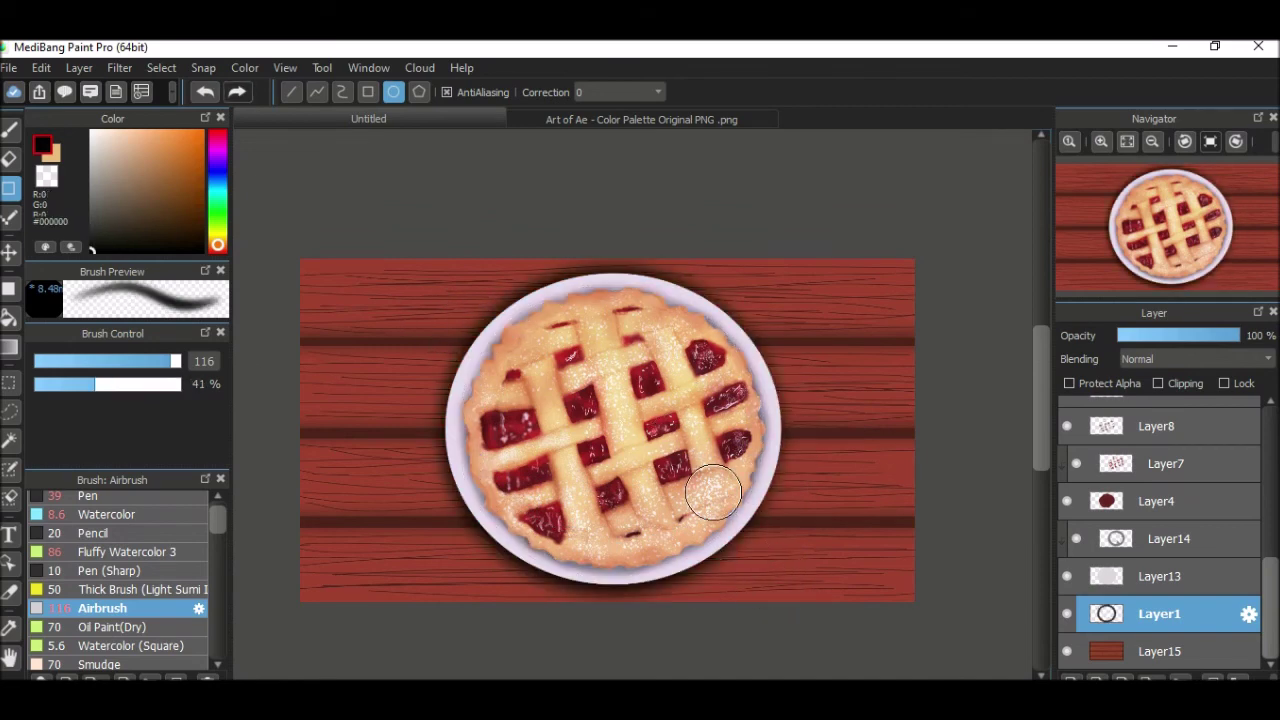
Transform the plate shadow on Layer1 with a slight rotation and set the layer's opacity to 45%
key("v")
key("ctrl+t")
key("v")
key("Escape")
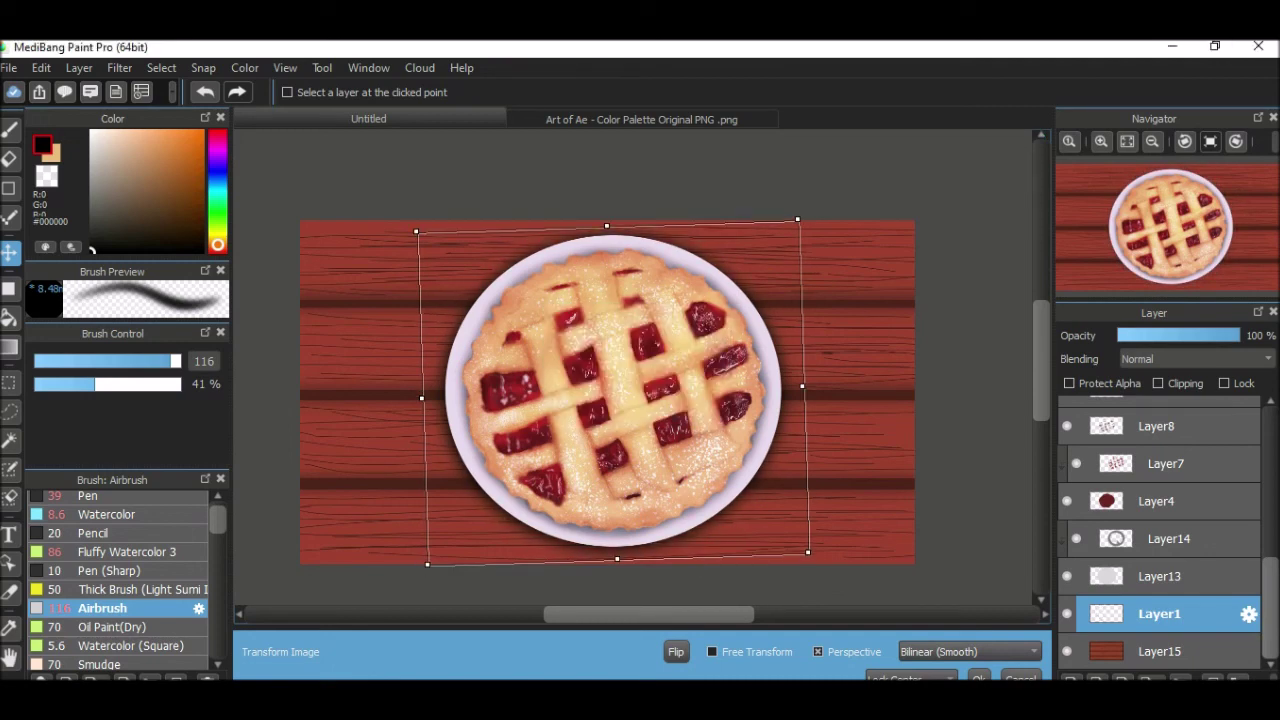
key("Return")
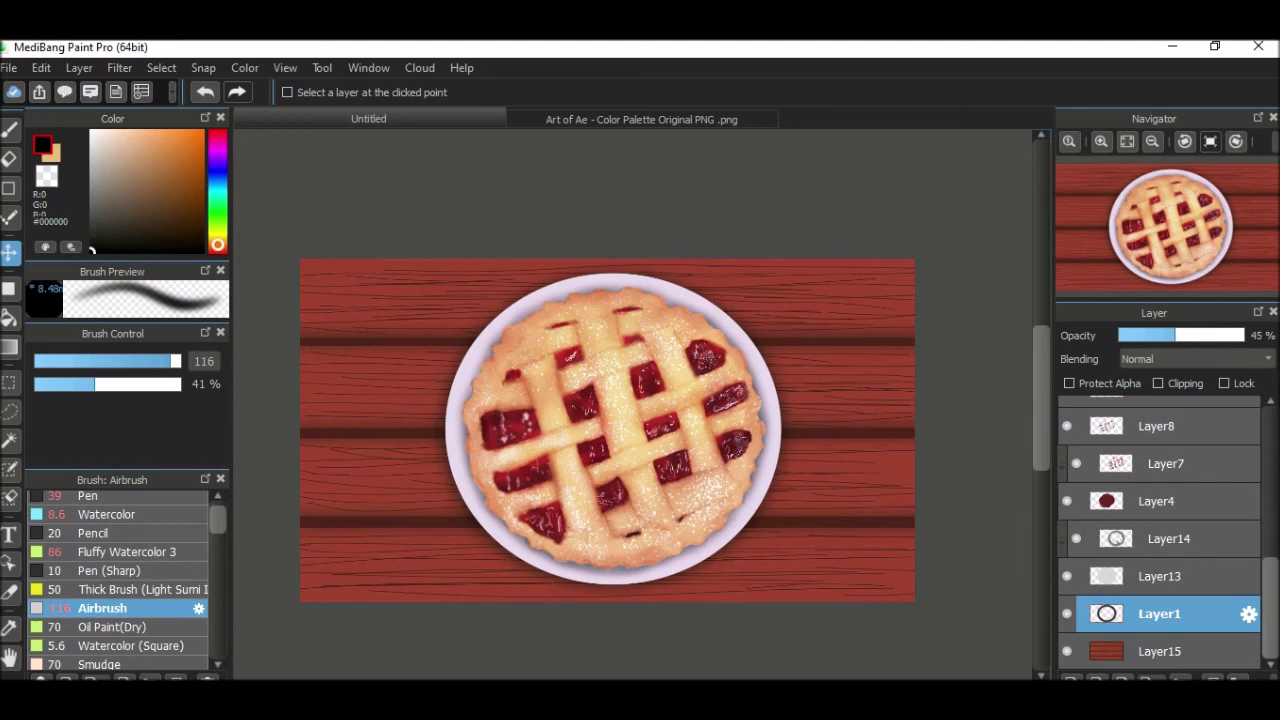
Paint dark red #9F1C20 juice stains around the cherry openings and on the plate rim on Layer21, using Fluffy Watercolor 3 at size 48
scroll(1160, 530, "up", 5)
left_click(1160, 414)
scroll(547, 521, "up", 2)
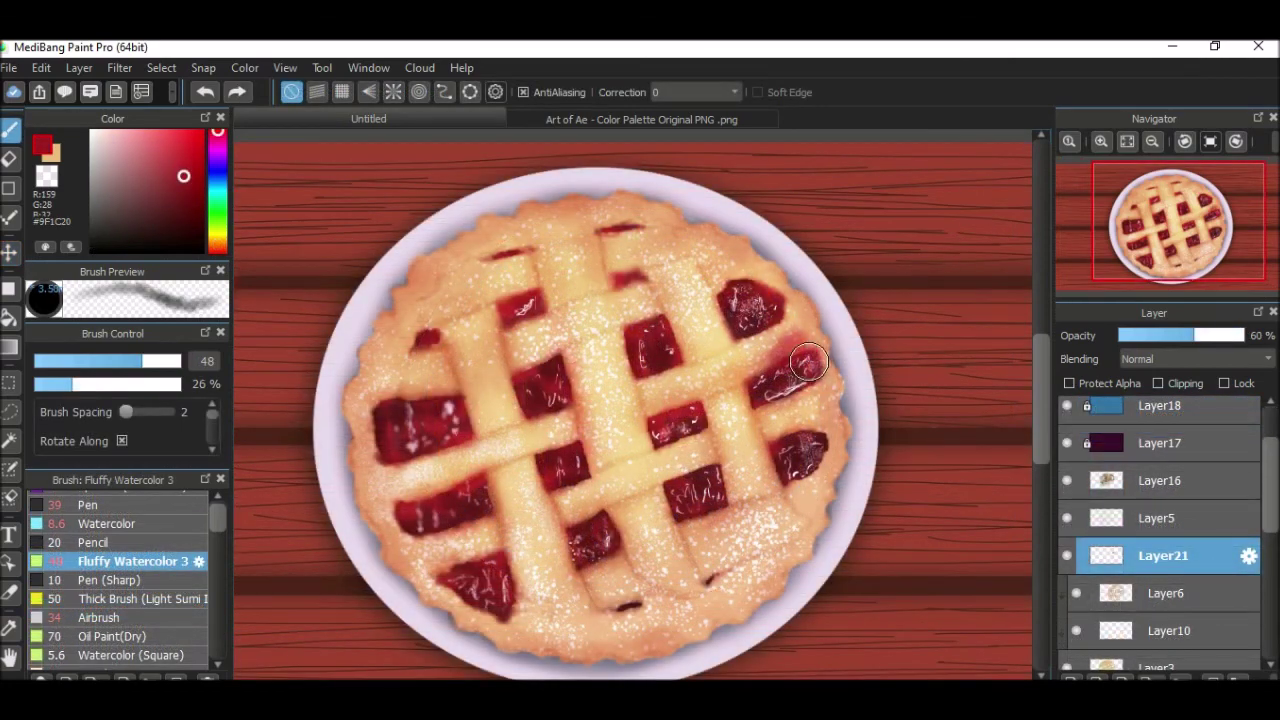
left_click_drag(808, 362, 840, 378)
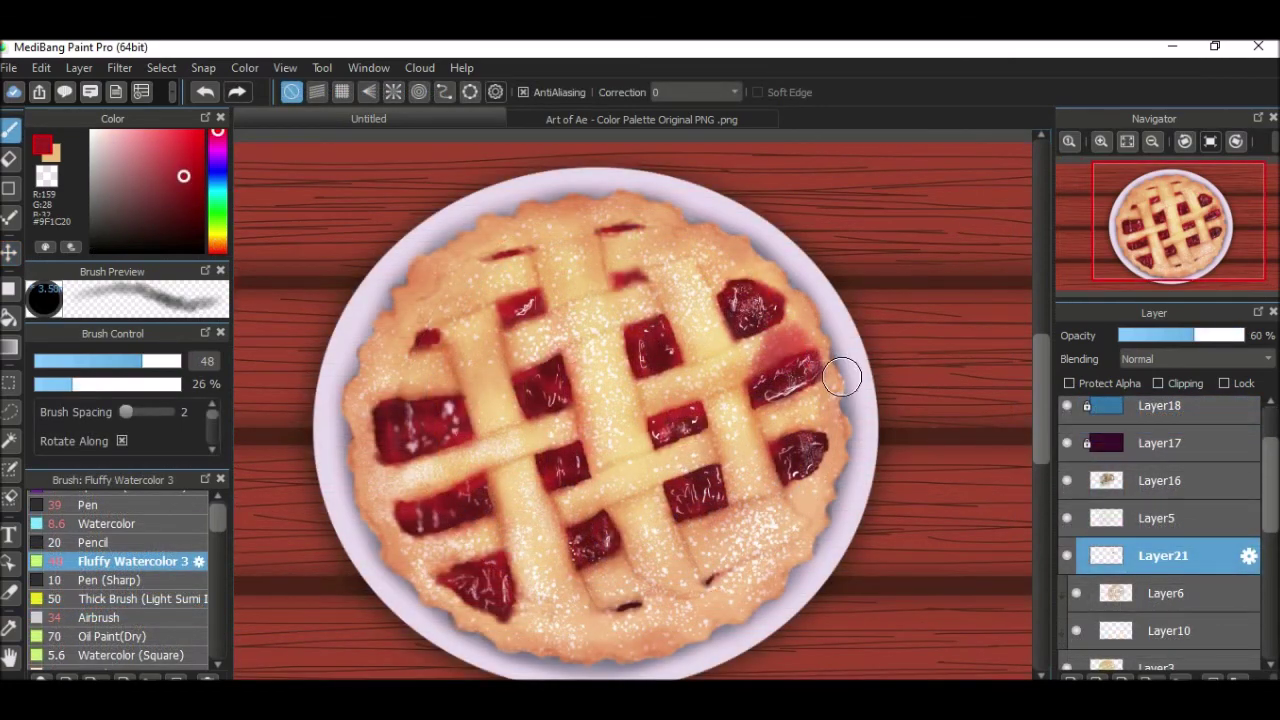
mouse_move(881, 461)
left_mouse_down()
mouse_move(855, 385)
mouse_move(852, 451)
mouse_move(817, 447)
mouse_move(832, 420)
mouse_move(812, 432)
mouse_move(813, 416)
mouse_move(861, 381)
mouse_move(783, 448)
mouse_move(812, 438)
mouse_move(838, 494)
left_mouse_up()
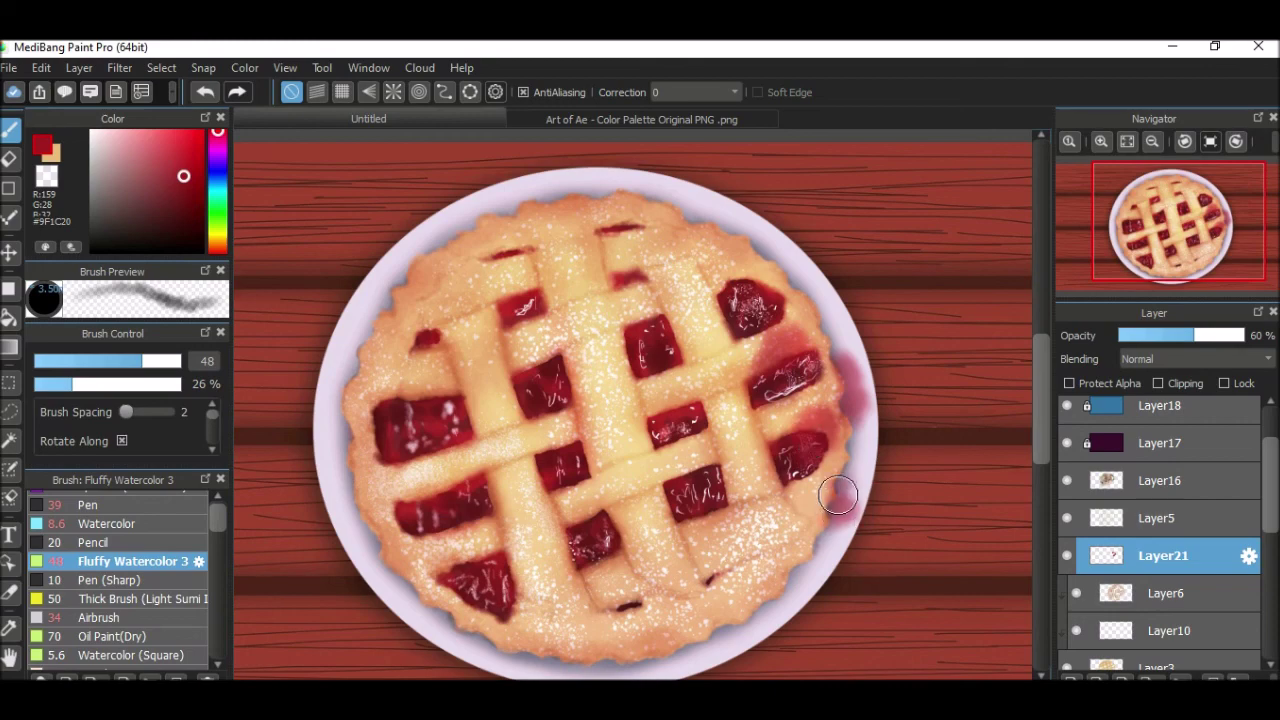
scroll(693, 468, "down", 3)
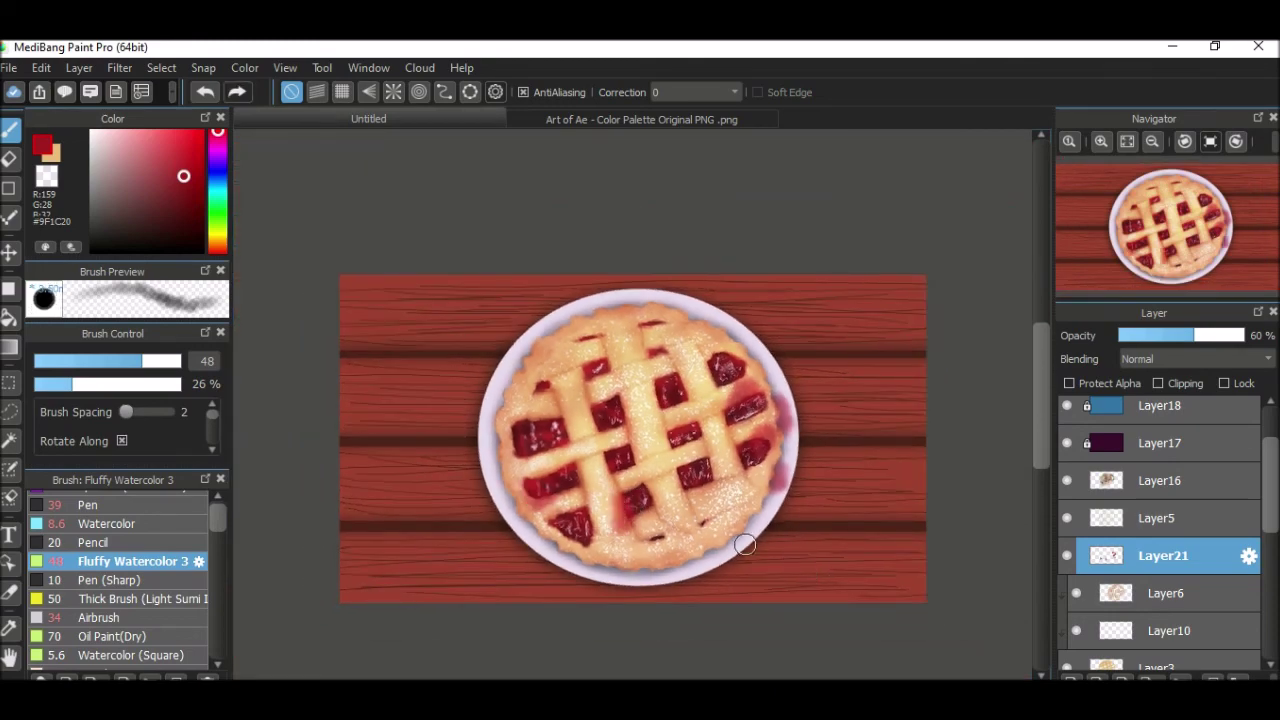
scroll(745, 544, "down", 1)
scroll(745, 544, "up", 3)
scroll(745, 544, "down", 1)
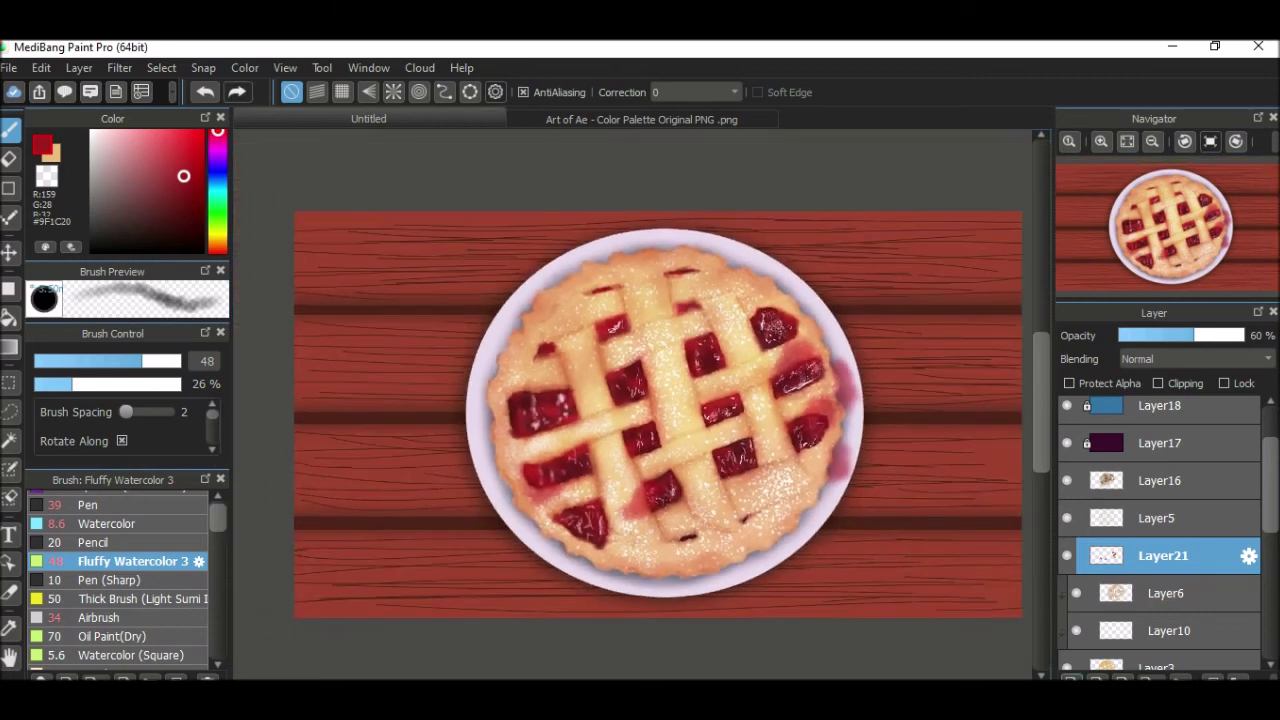
Add Layer22 above the juice stains with Normal blending and 42% opacity, and set a white Pen to size 9.6 and 100% opacity
key("ctrl+shift+n")
scroll(632, 404, "up", 2)
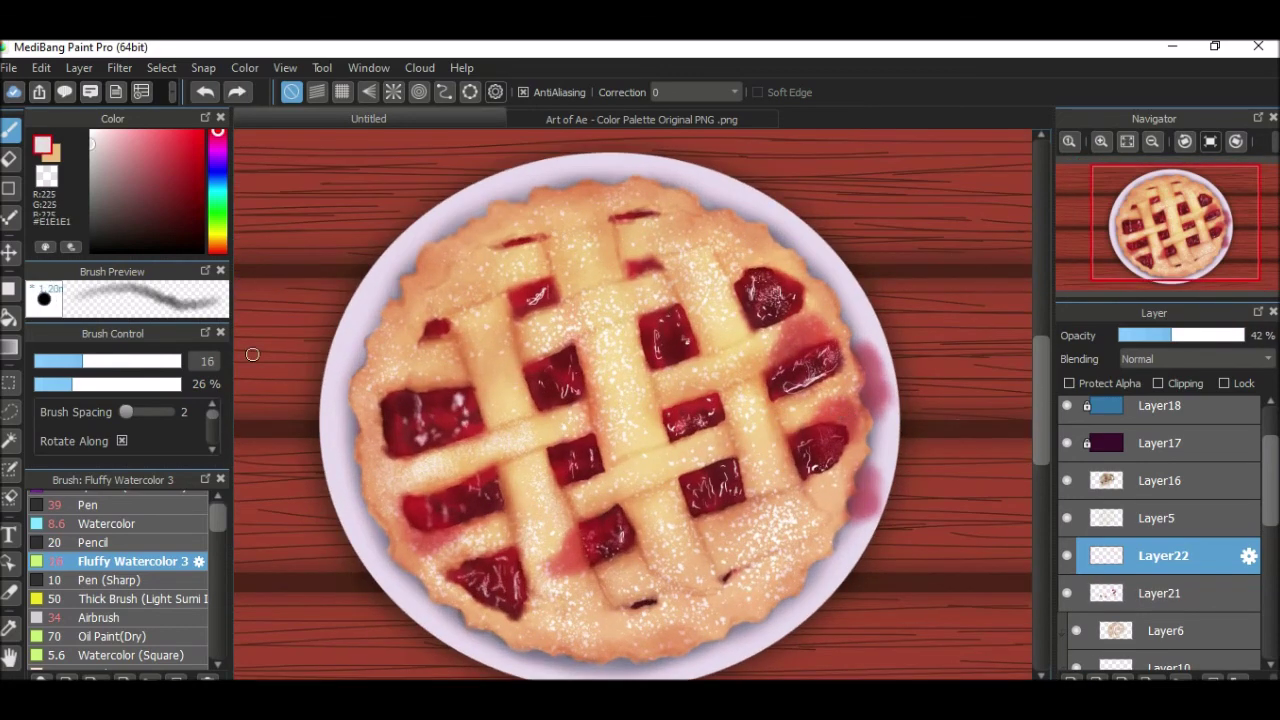
left_click(88, 505)
left_click(1197, 358)
left_click(1150, 370)
left_click(167, 384)
left_click(180, 384)
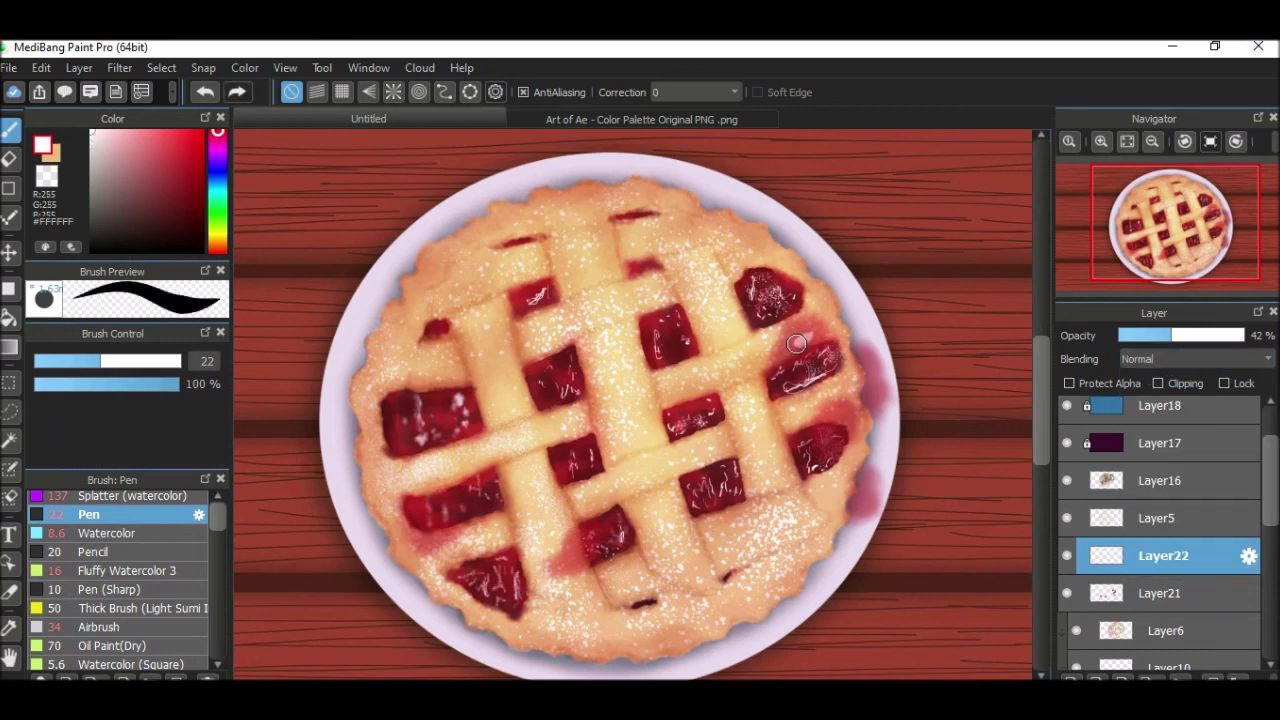
left_click(59, 361)
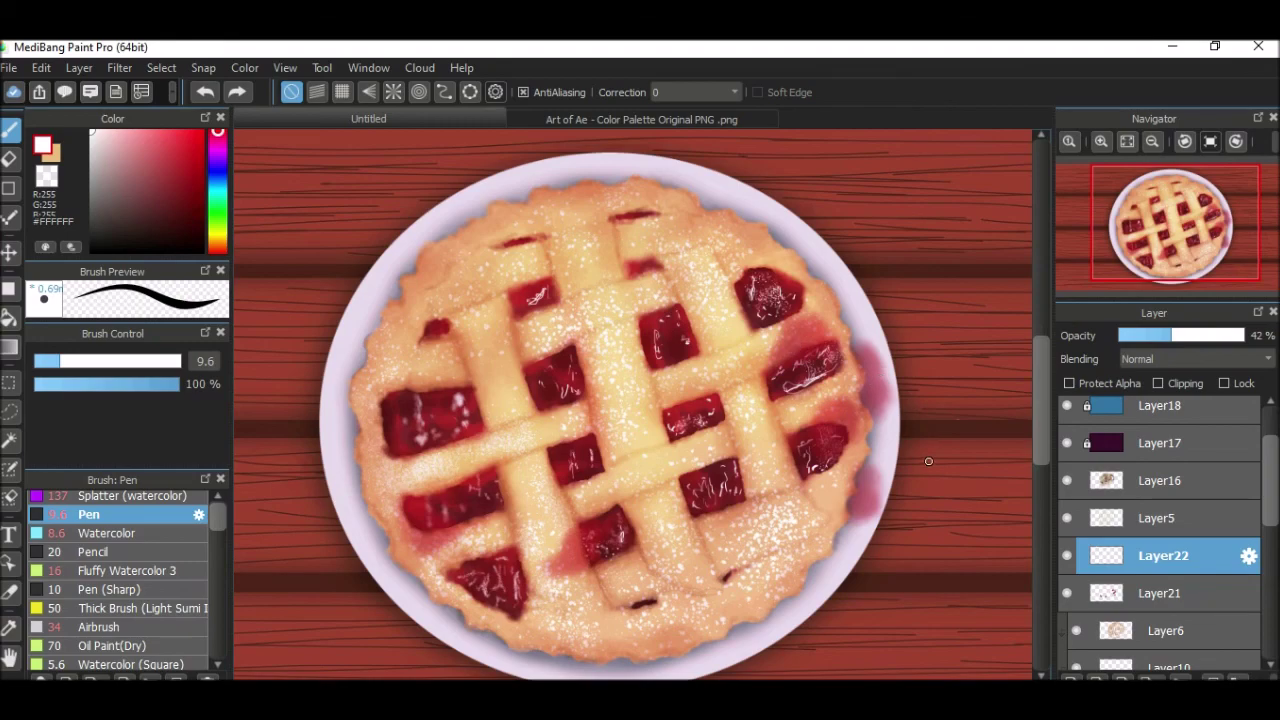
scroll(790, 472, "down", 2)
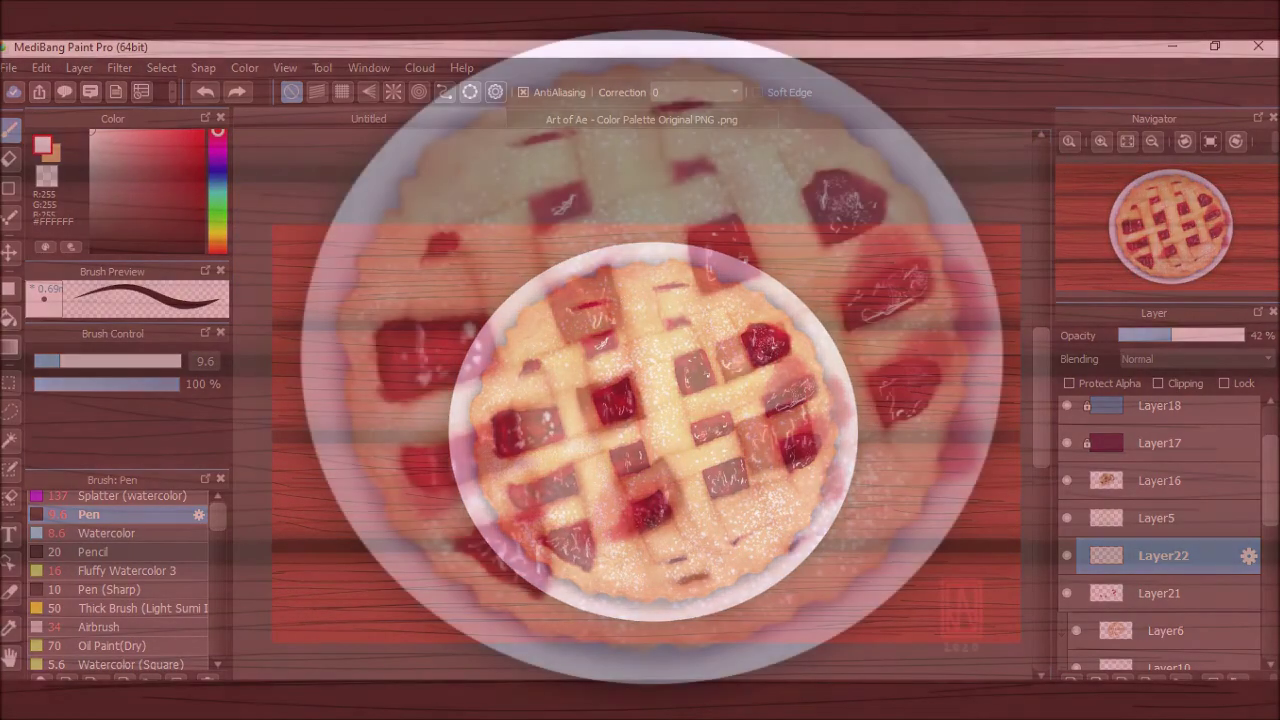